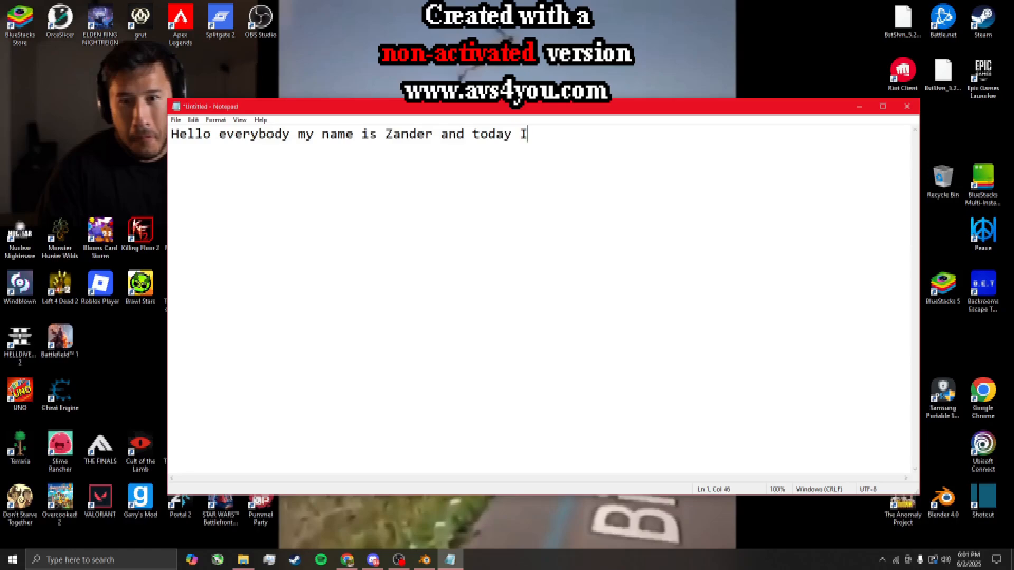
Continue the note's introductory sentence with "will be teaching you how to make a blende"
type("will be teaching ")
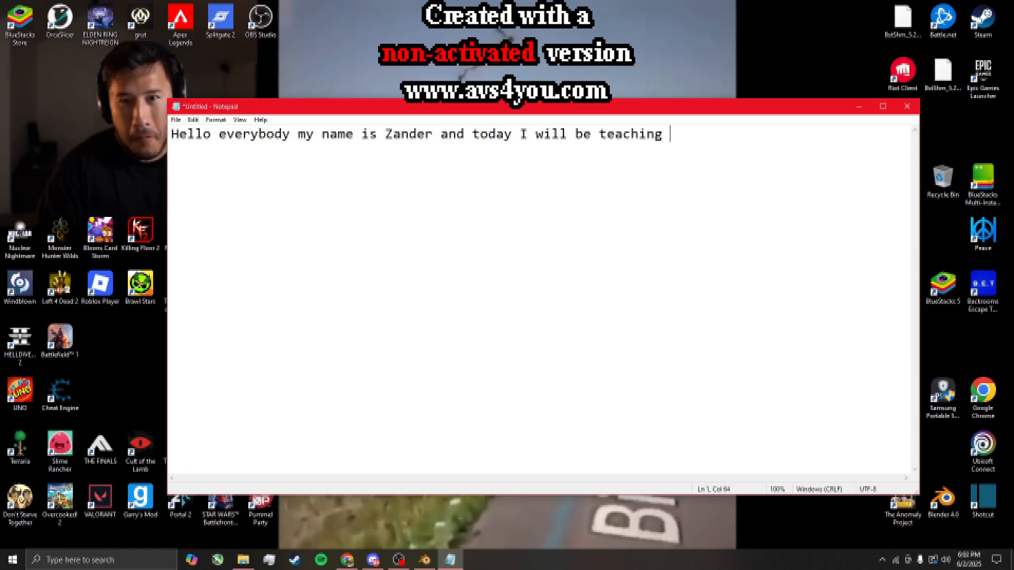
type("you how to make a blende")
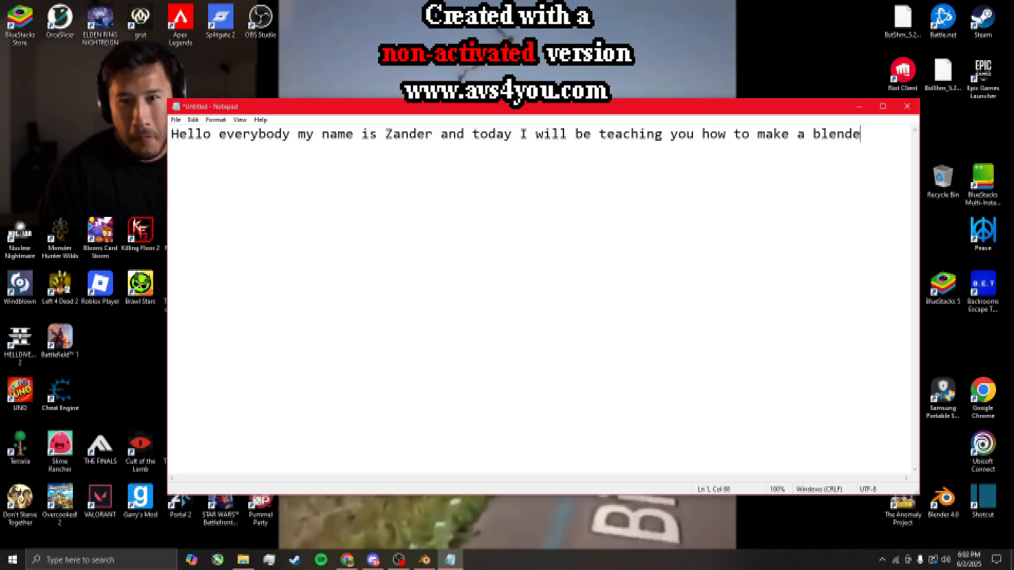
Delete all the text in the note
key("BackSpace")
key("BackSpace")
key("BackSpace")
key("BackSpace")
key("BackSpace")
key("BackSpace")
key("BackSpace")
key("BackSpace")
key("BackSpace")
key("BackSpace")
key("BackSpace")
key("BackSpace")
key("BackSpace")
key("BackSpace")
key("BackSpace")
key("BackSpace")
key("BackSpace")
key("BackSpace")
key("BackSpace")
key("BackSpace")
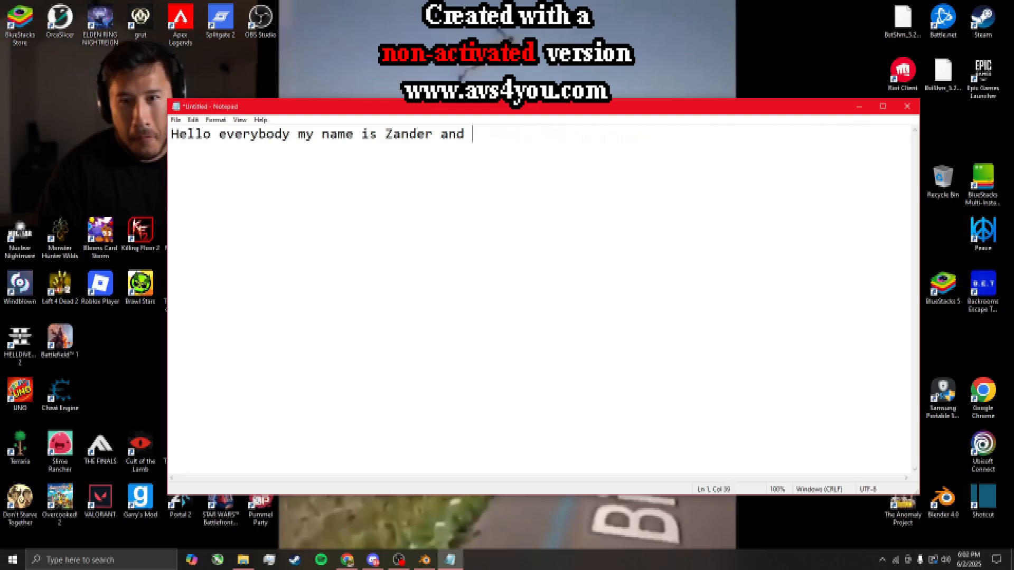
key("BackSpace")
key("BackSpace")
key("BackSpace")
key("BackSpace")
key("BackSpace")
key("BackSpace")
key("BackSpace")
key("BackSpace")
key("BackSpace")
key("BackSpace")
key("BackSpace")
key("BackSpace")
key("BackSpace")
key("BackSpace")
key("BackSpace")
key("BackSpace")
key("BackSpace")
key("BackSpace")
key("BackSpace")
key("BackSpace")
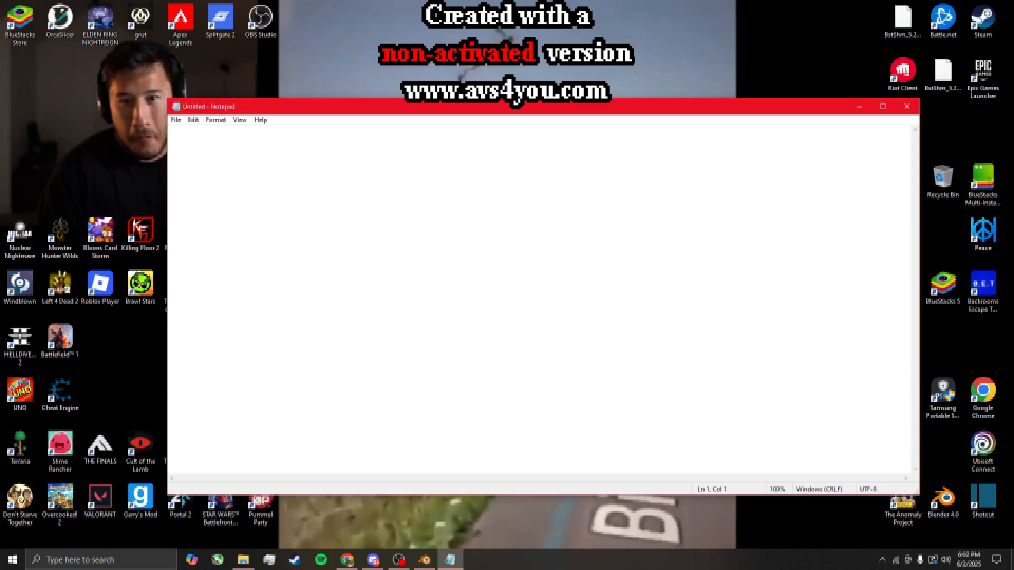
Close Notepad and launch Blender 4.0 from the desktop
left_click(907, 108)
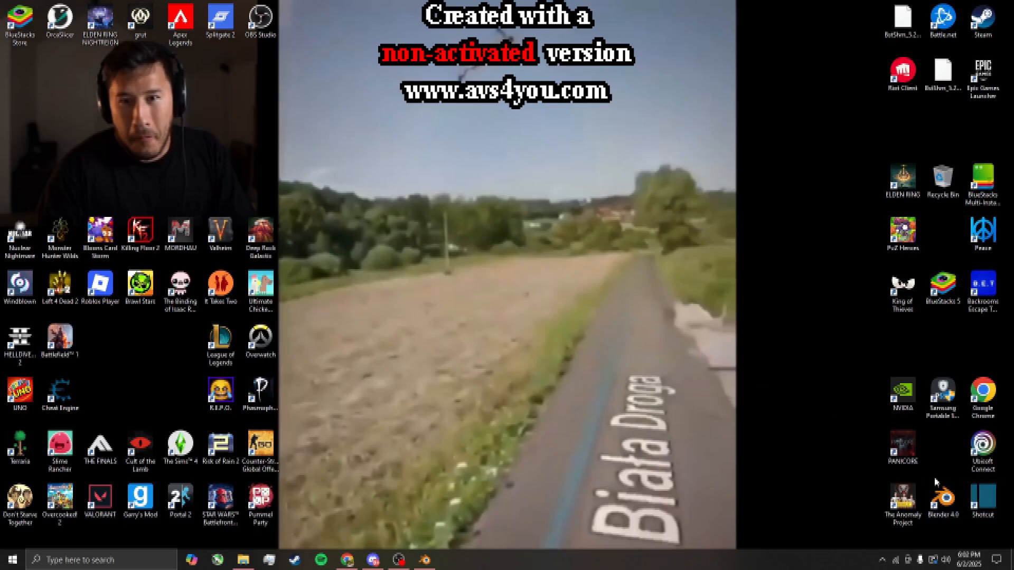
double_click(943, 499)
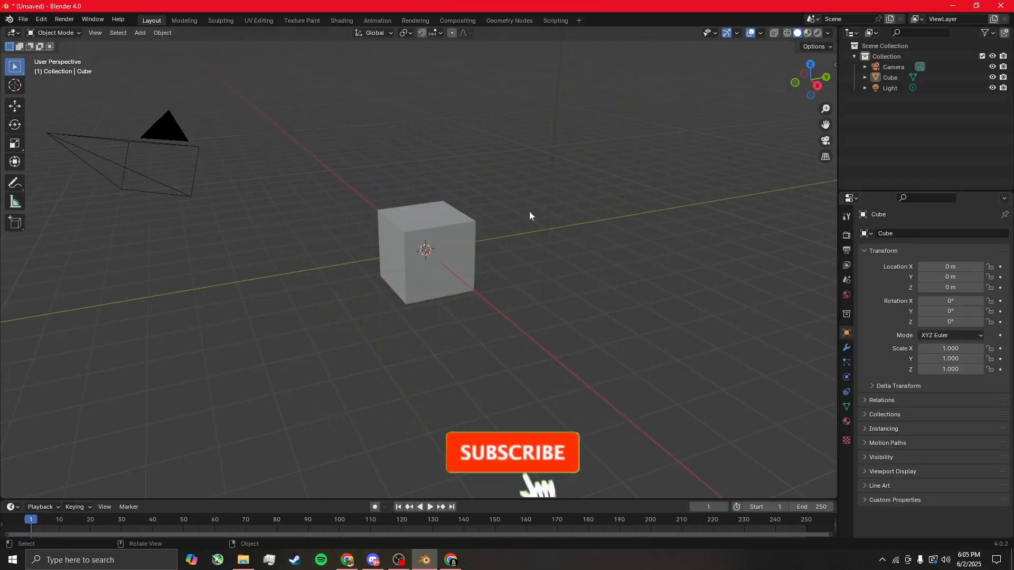
Examine the default scene from several angles, including its cube, light and camera objects
middle_click_drag(545, 205, 546, 246)
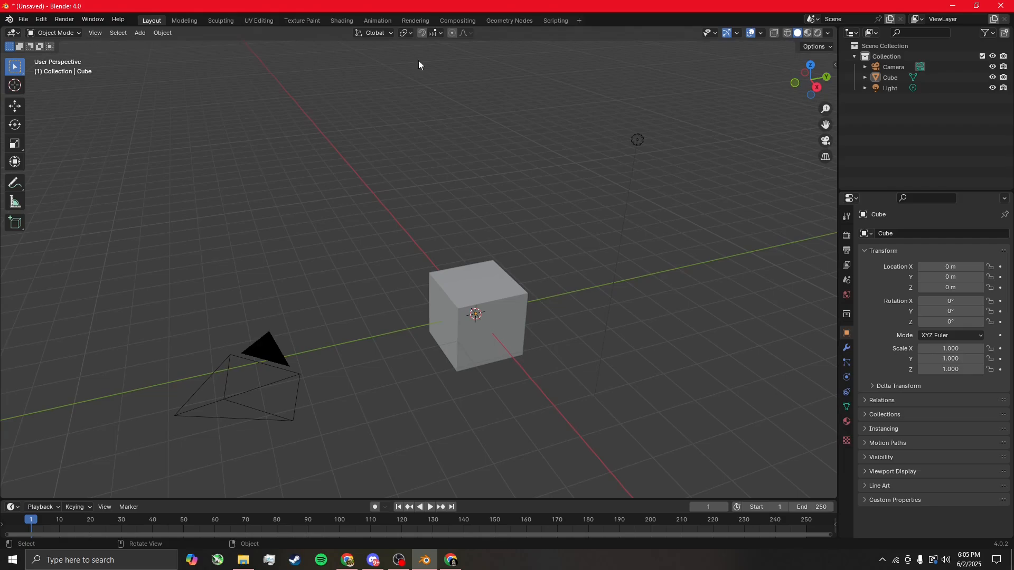
middle_click_drag(545, 283, 557, 251)
left_click(450, 278)
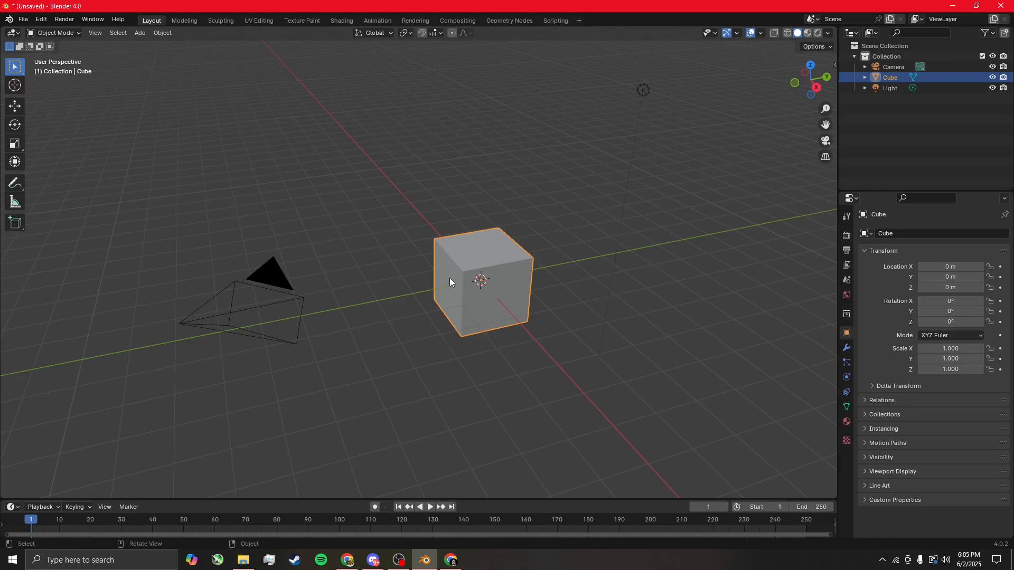
middle_click_drag(513, 279, 514, 339)
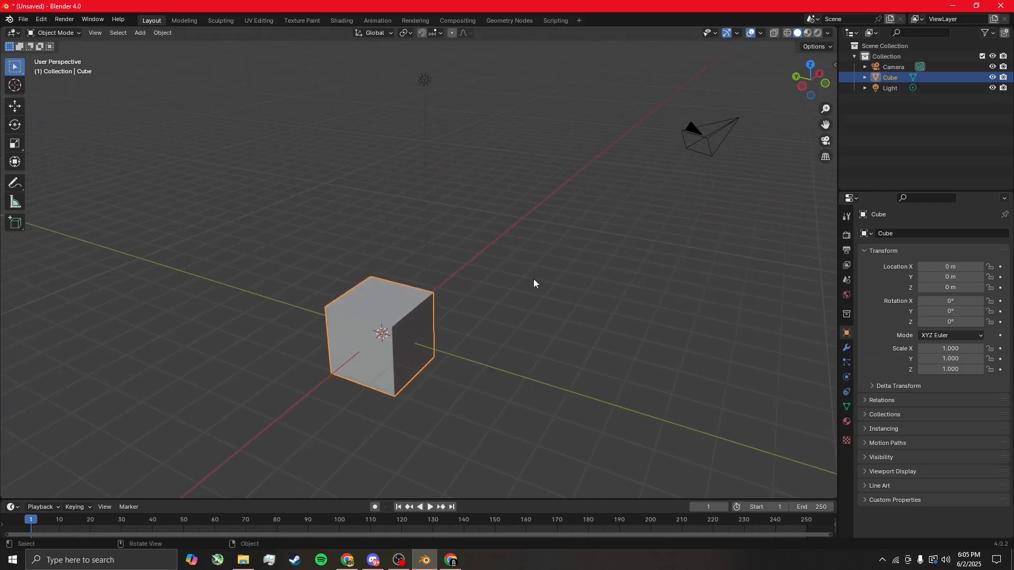
middle_click_drag(533, 279, 578, 163)
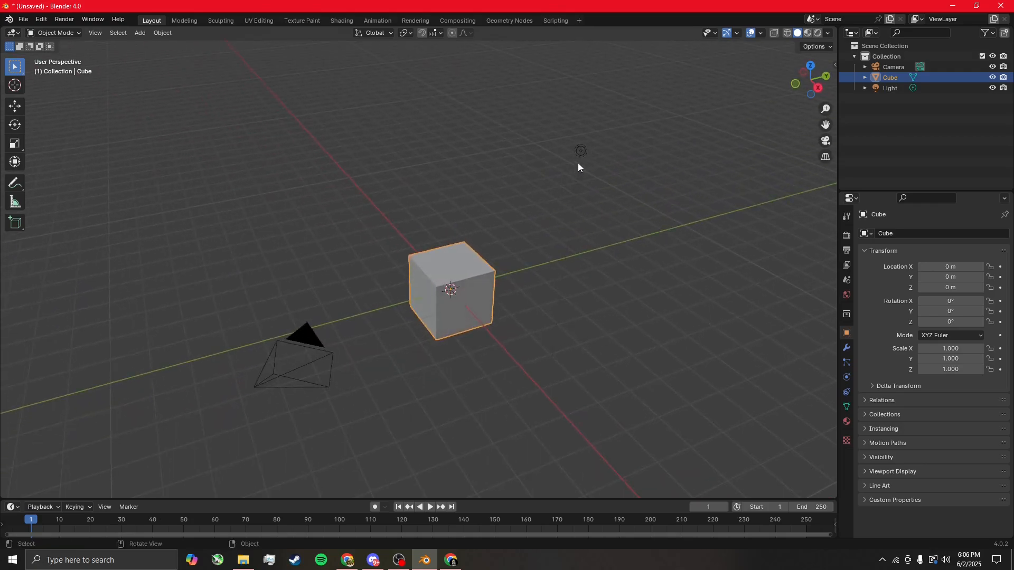
left_click(579, 154)
left_click(899, 67)
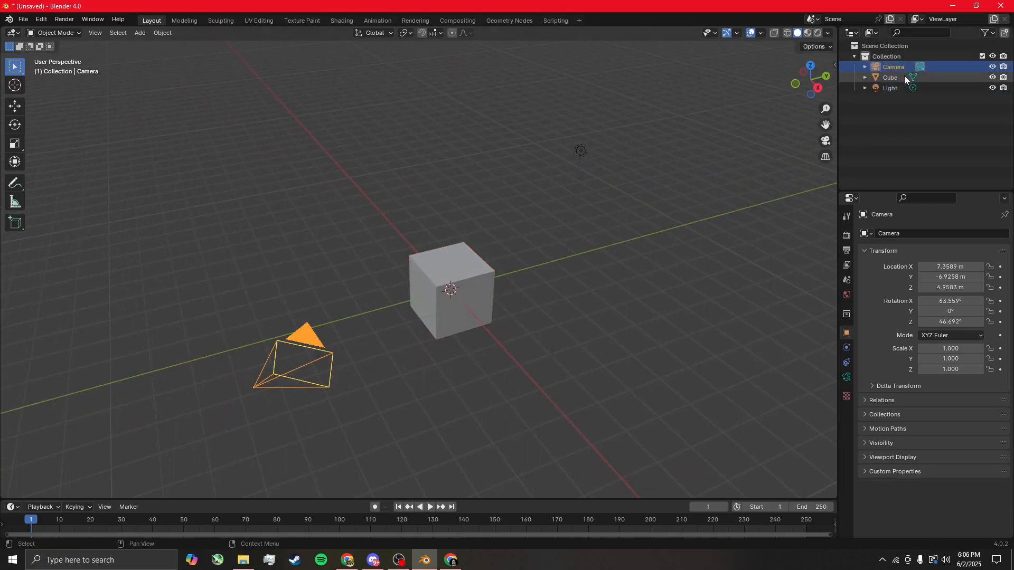
left_click(902, 77)
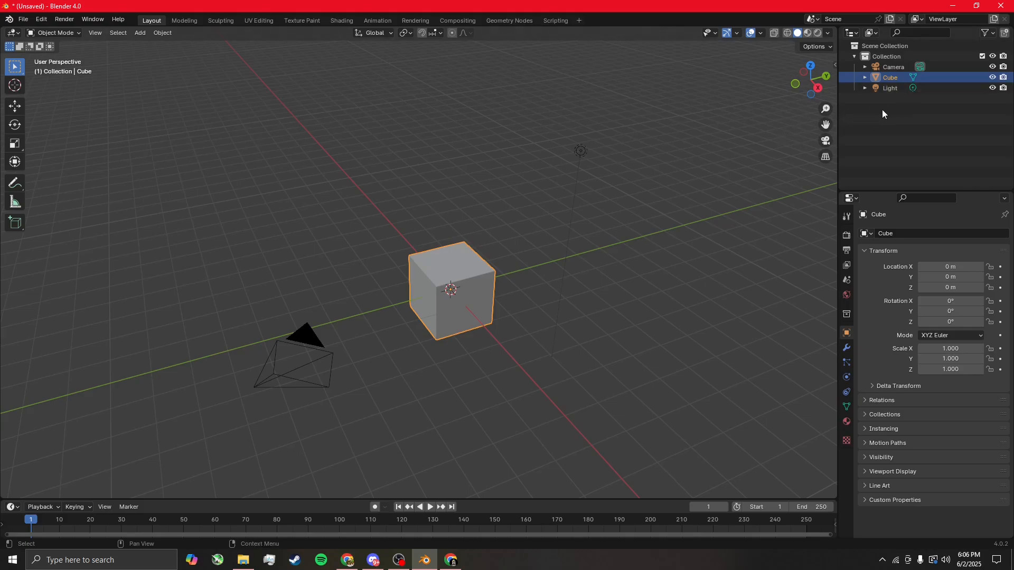
Select every object in the default scene and delete the camera, cube and light together
key("a")
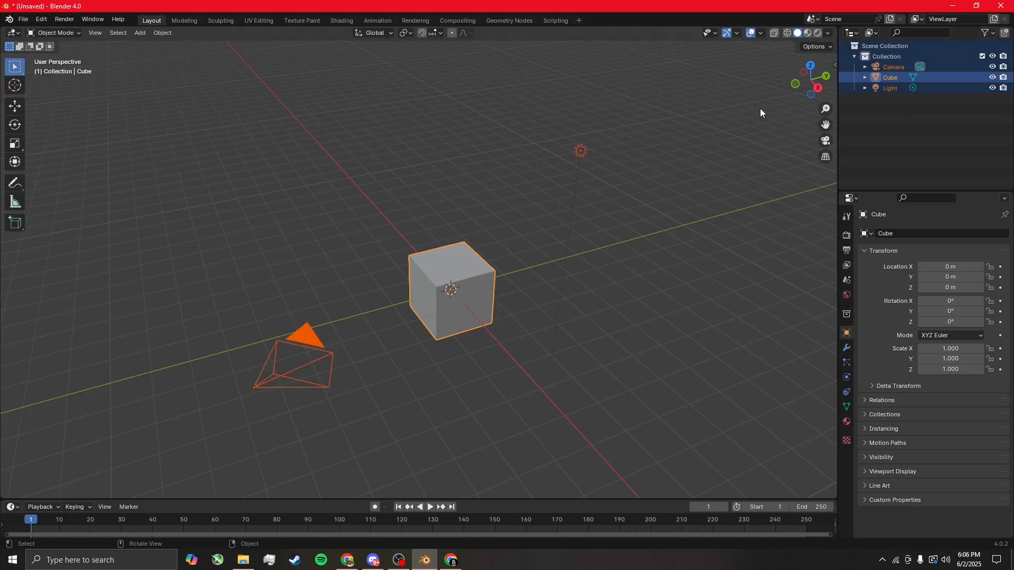
key("x")
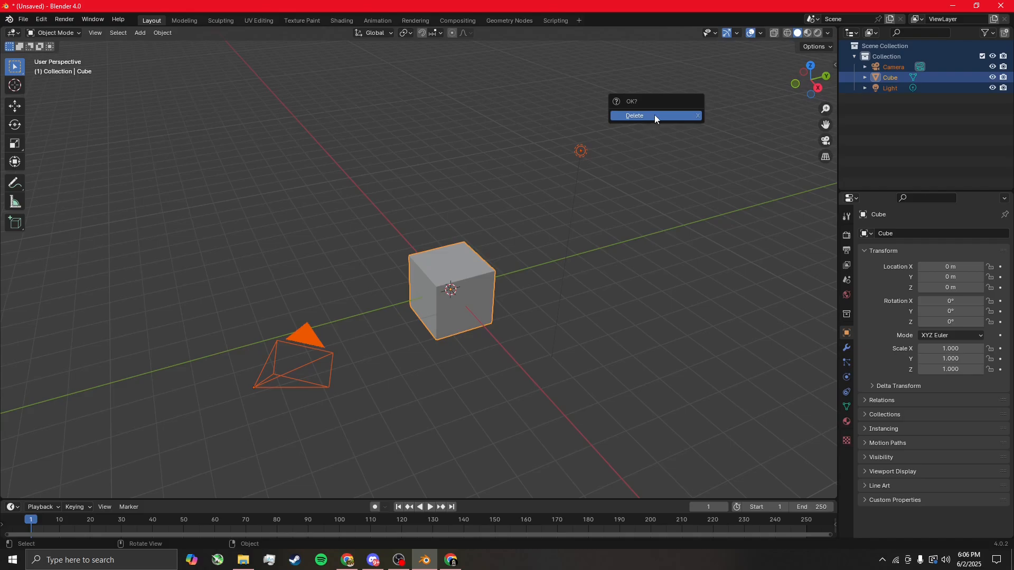
left_click(654, 116)
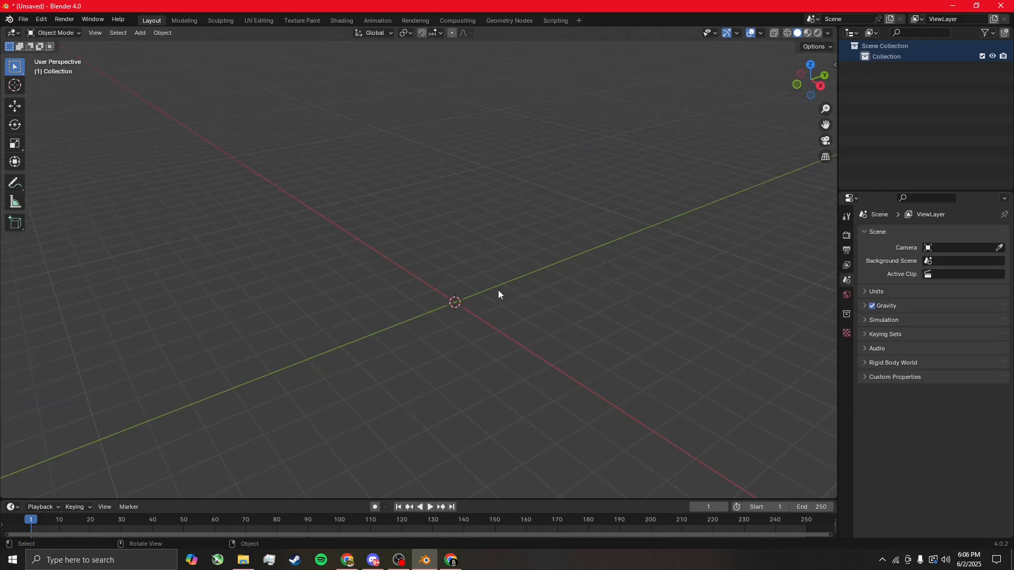
left_click_drag(224, 183, 559, 385)
left_click_drag(276, 177, 663, 391)
left_click_drag(644, 175, 371, 367)
left_click_drag(526, 225, 465, 280)
middle_click_drag(432, 266, 387, 216)
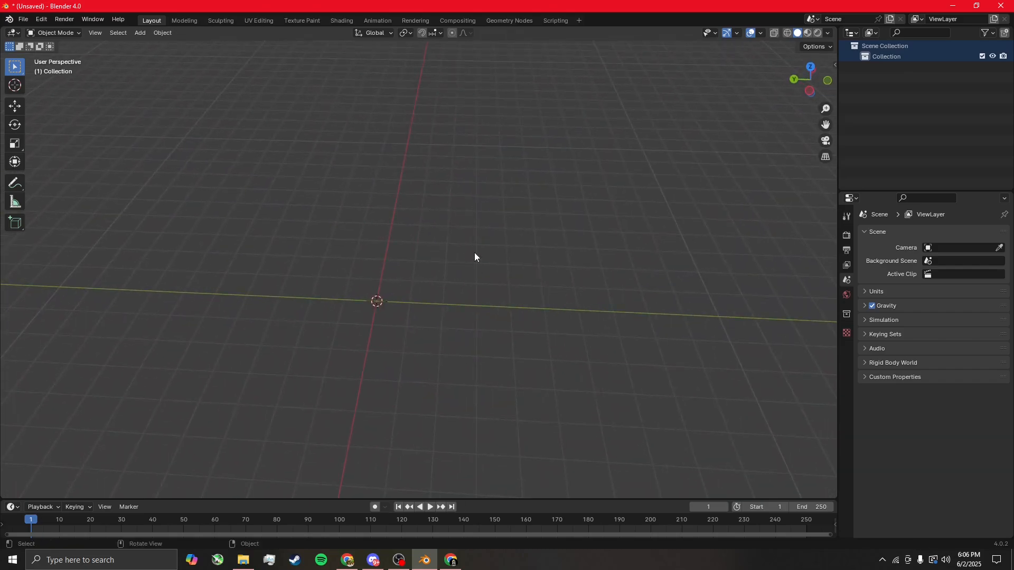
middle_click_drag(474, 257, 448, 273)
Add a UV Sphere mesh at the world origin of the empty scene
key("shift+a")
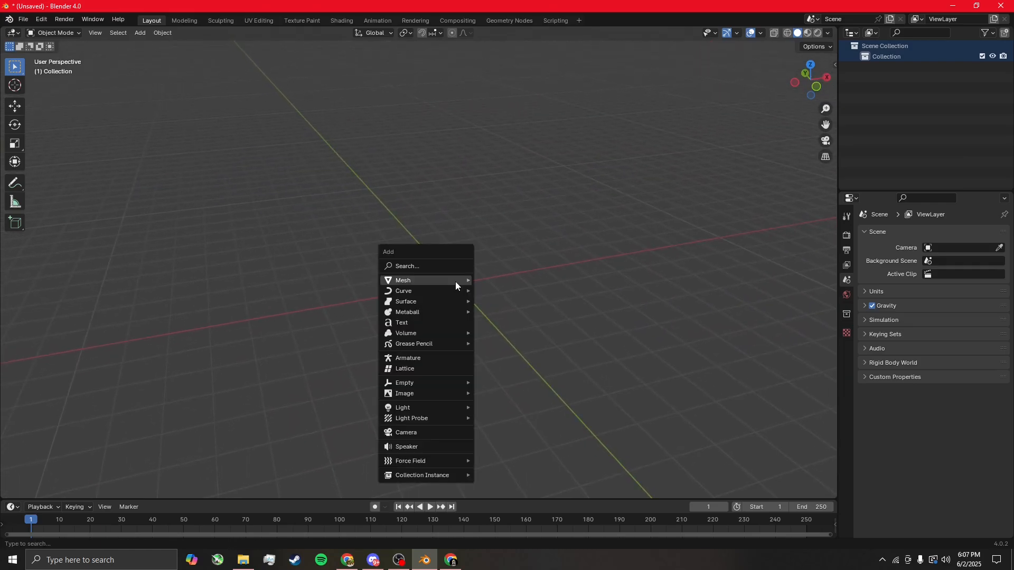
mouse_move(467, 281)
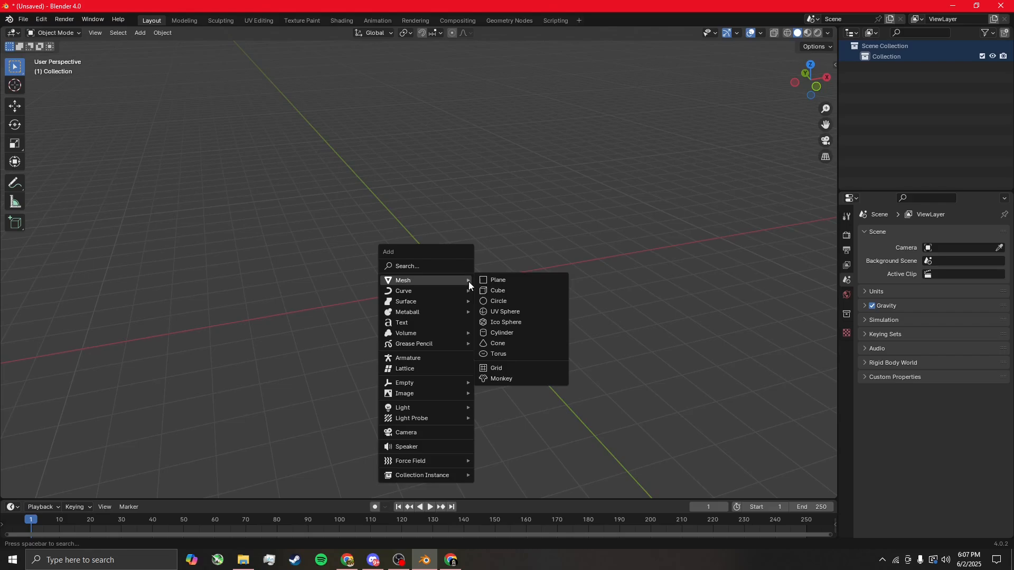
left_click(510, 312)
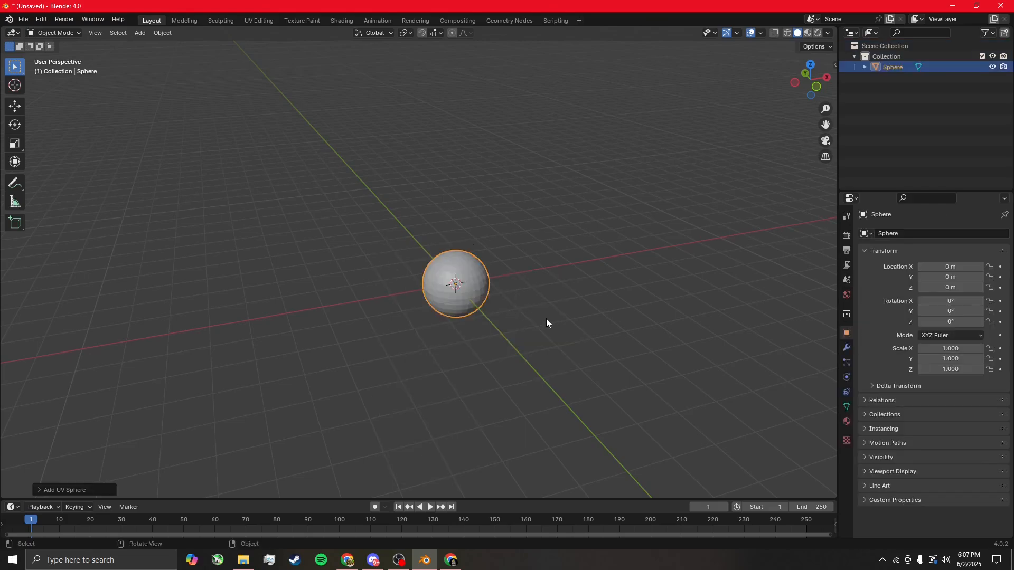
scroll(518, 324, "up", 5)
scroll(573, 335, "down", 3)
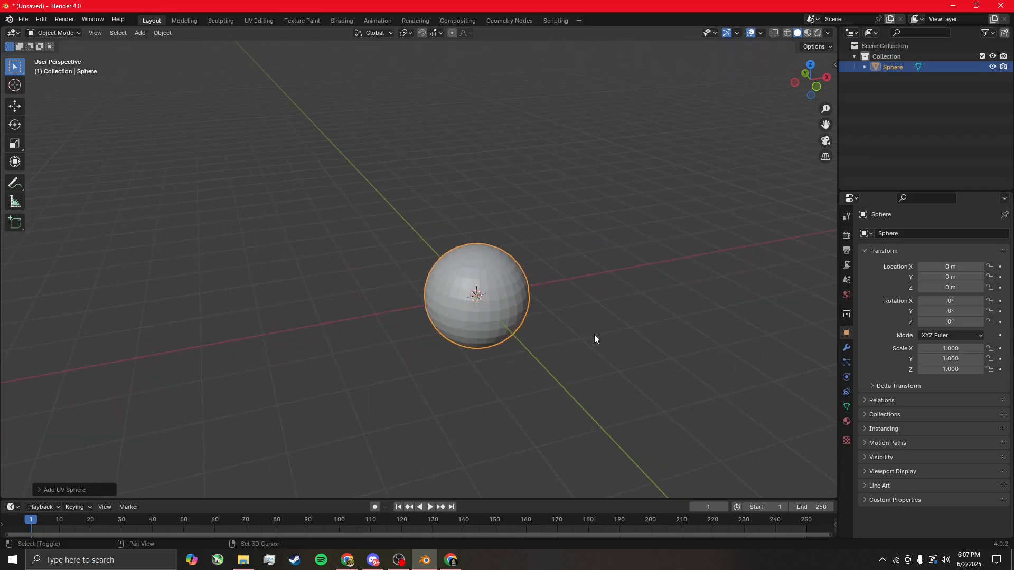
middle_click_drag(595, 335, 83, 457)
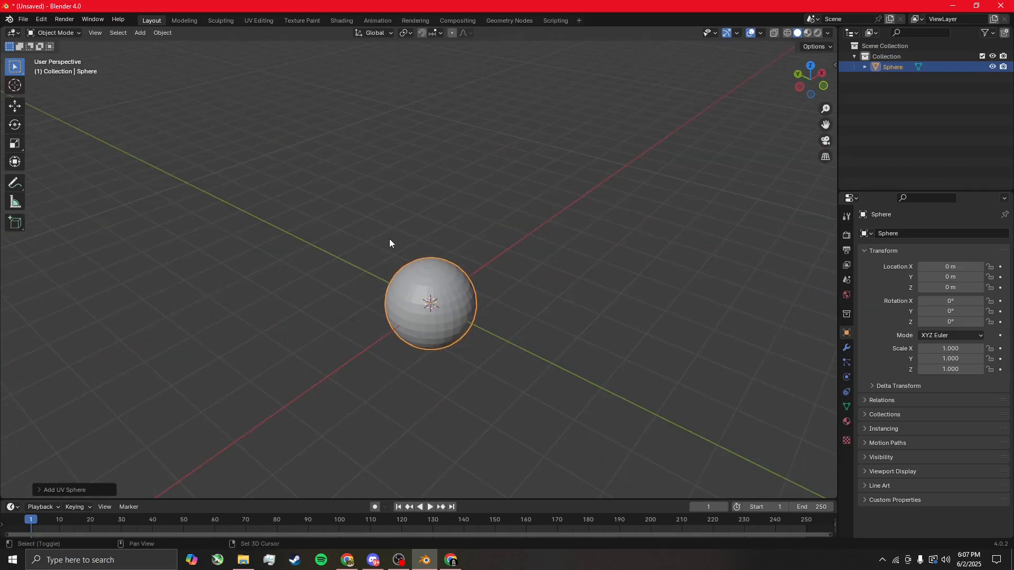
key("shift+a")
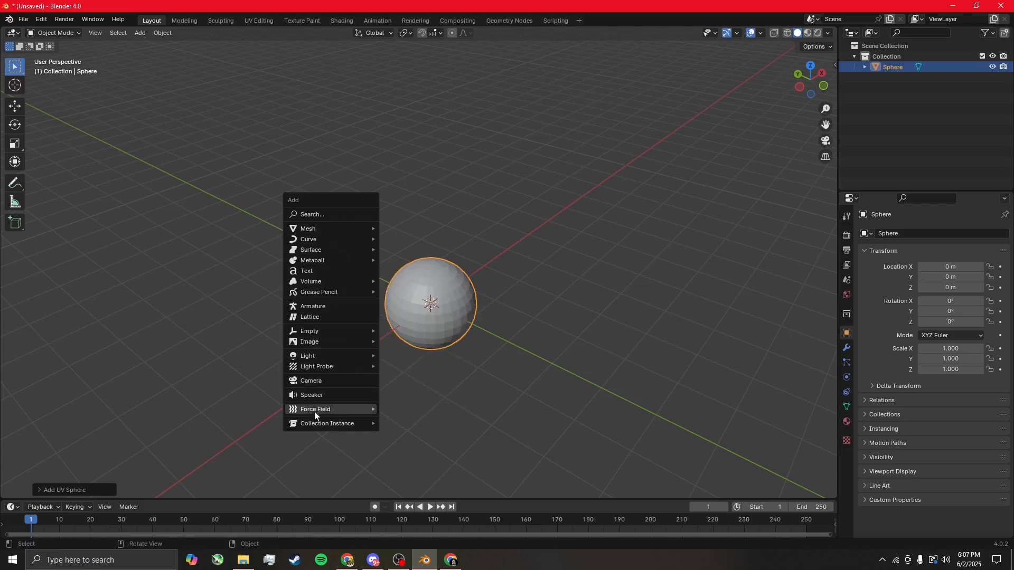
mouse_move(336, 229)
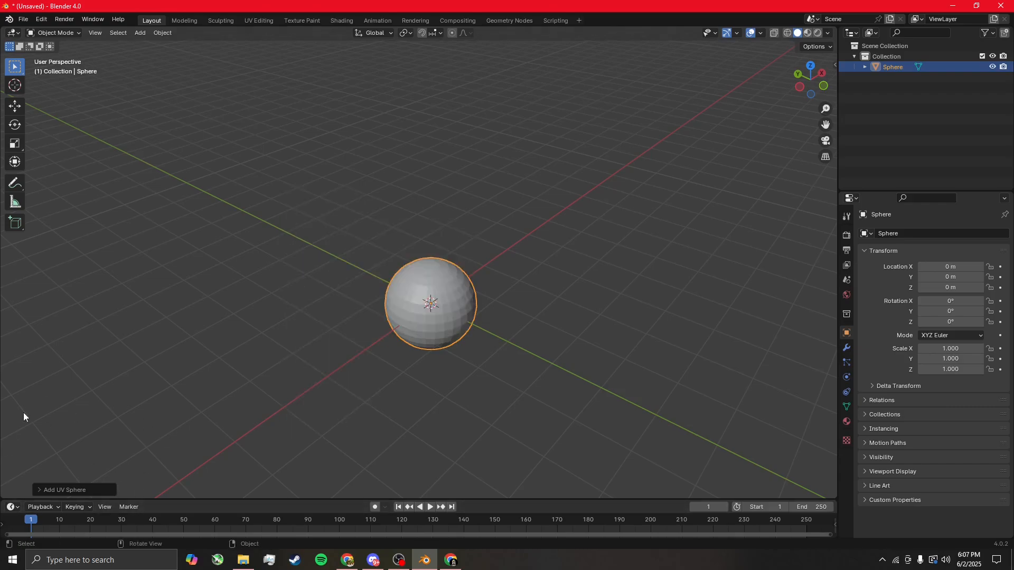
Set the new UV sphere to 10 segments and 12 rings, and deselect it
left_click(62, 488)
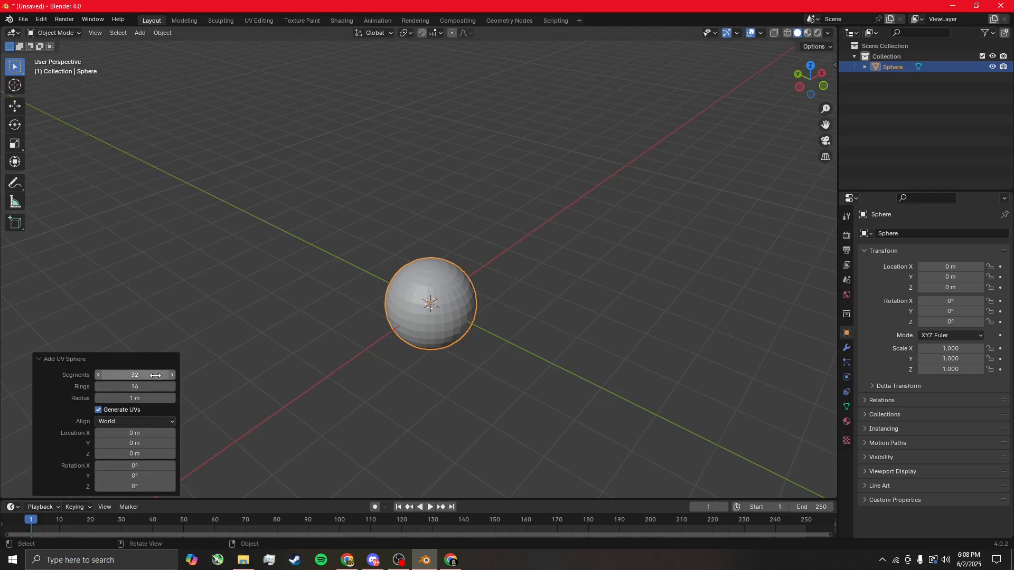
left_click_drag(168, 375, 148, 376)
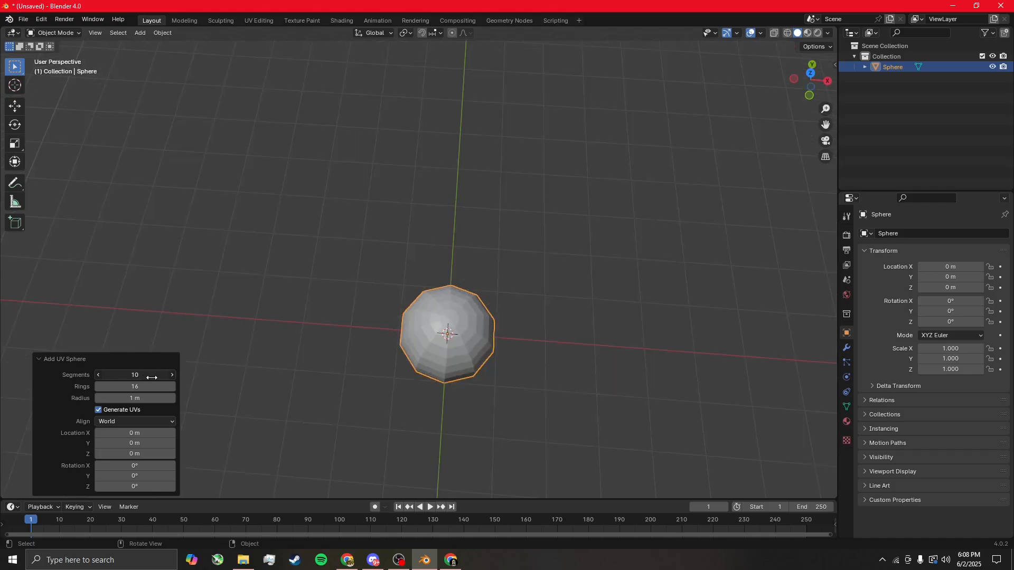
middle_click_drag(317, 391, 353, 325)
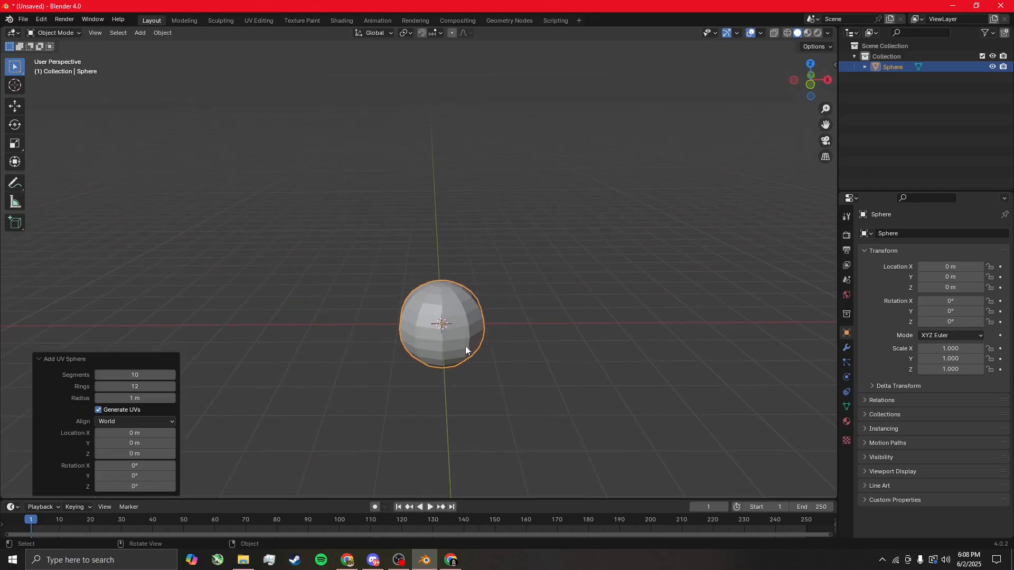
middle_click_drag(465, 349, 189, 240)
left_click(188, 240)
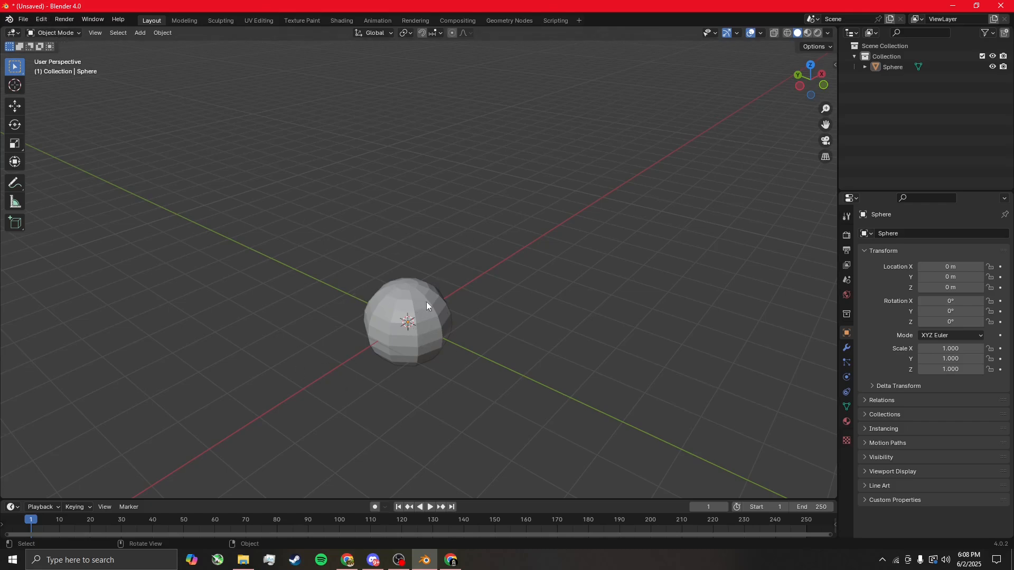
Switch the sphere from Object Mode to Edit Mode
middle_click_drag(426, 302, 447, 266)
left_click(65, 34)
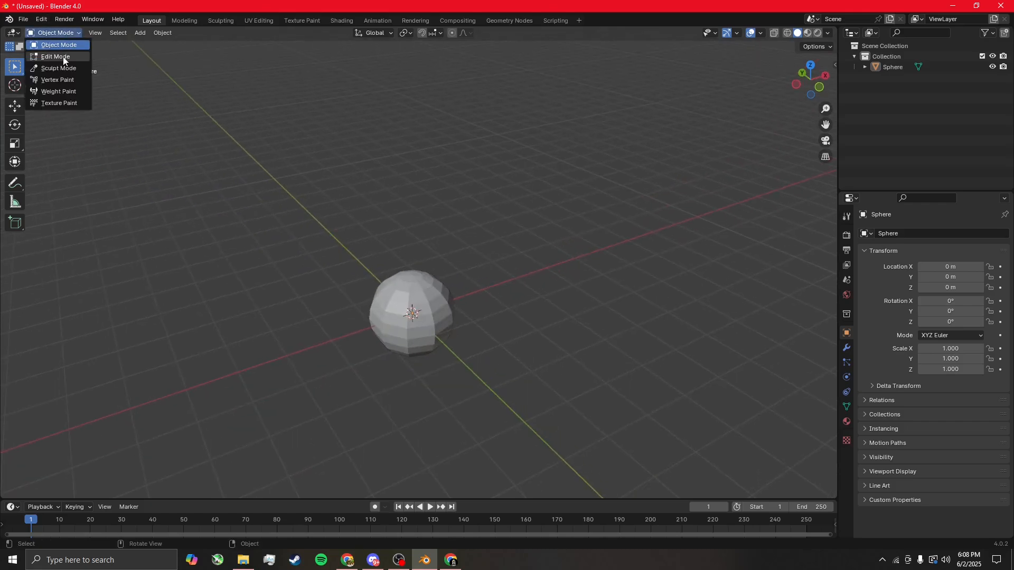
left_click(63, 57)
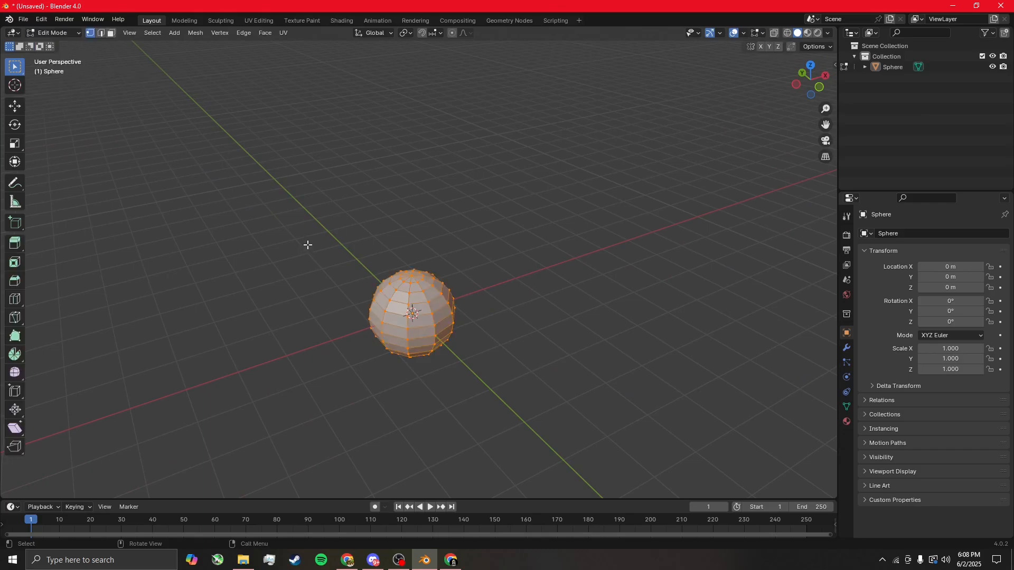
middle_click_drag(306, 243, 131, 171)
scroll(417, 288, "up", 4)
middle_click_drag(488, 232, 464, 322, "shift")
scroll(462, 317, "down", 3)
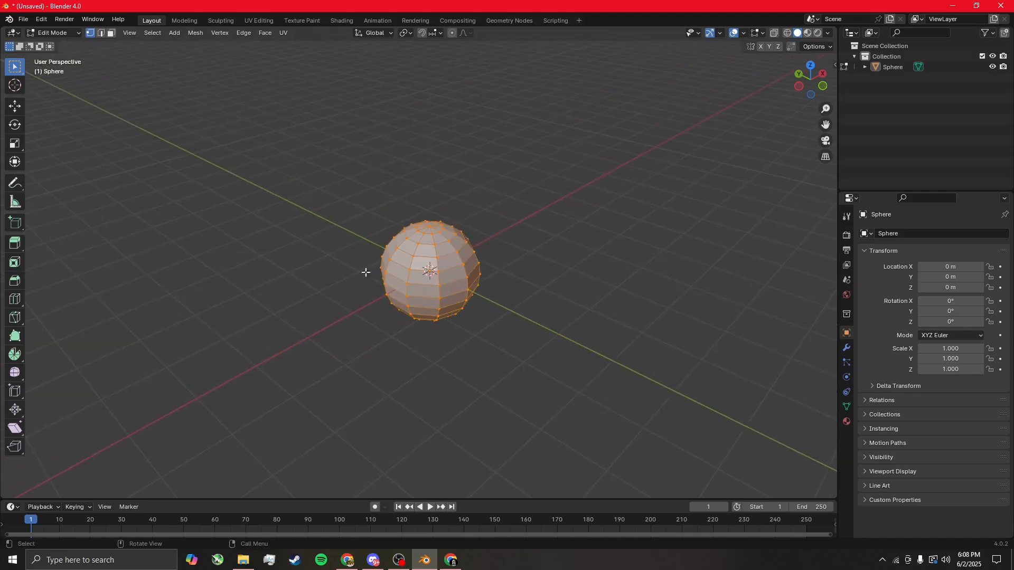
Cycle through the edge and face selection modes, return to vertex selection and select one vertex on the sphere's upper half
left_click(101, 33)
left_click(111, 33)
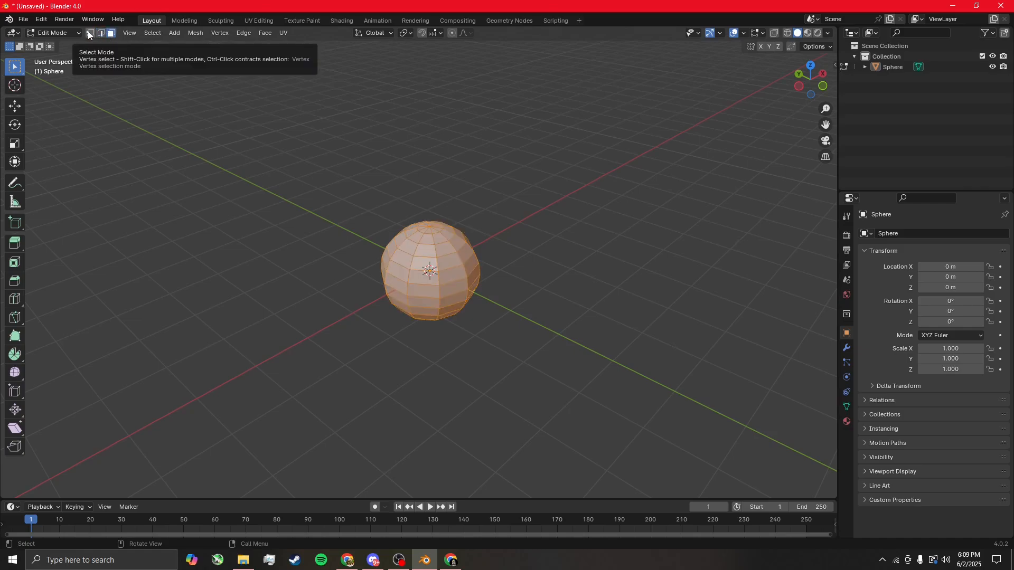
left_click(88, 33)
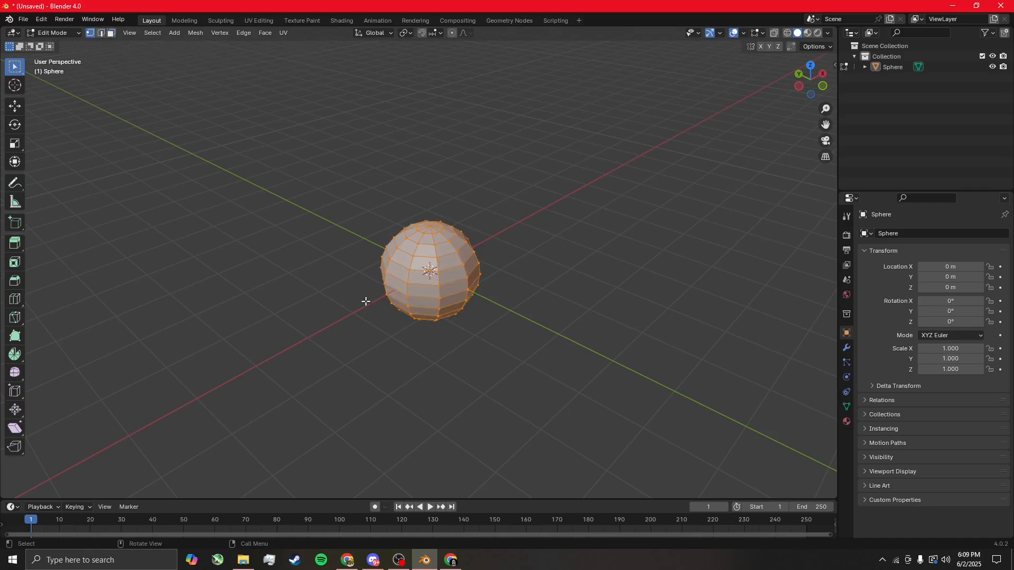
scroll(475, 261, "up", 5)
left_click(478, 252)
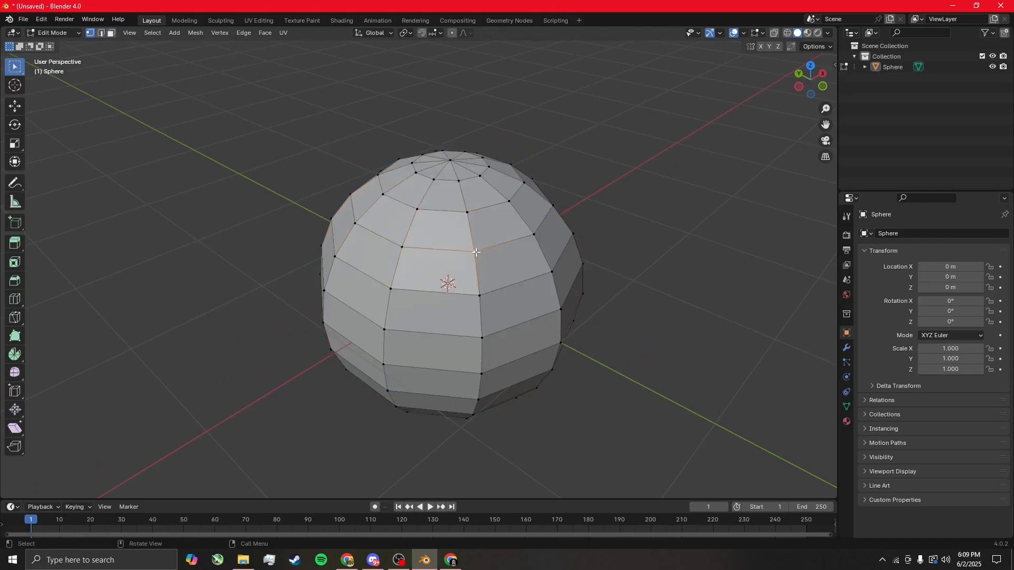
Switch to edge selection and pick three edges on the sphere's upper half one after another
middle_click_drag(499, 286, 438, 176)
left_click(101, 33)
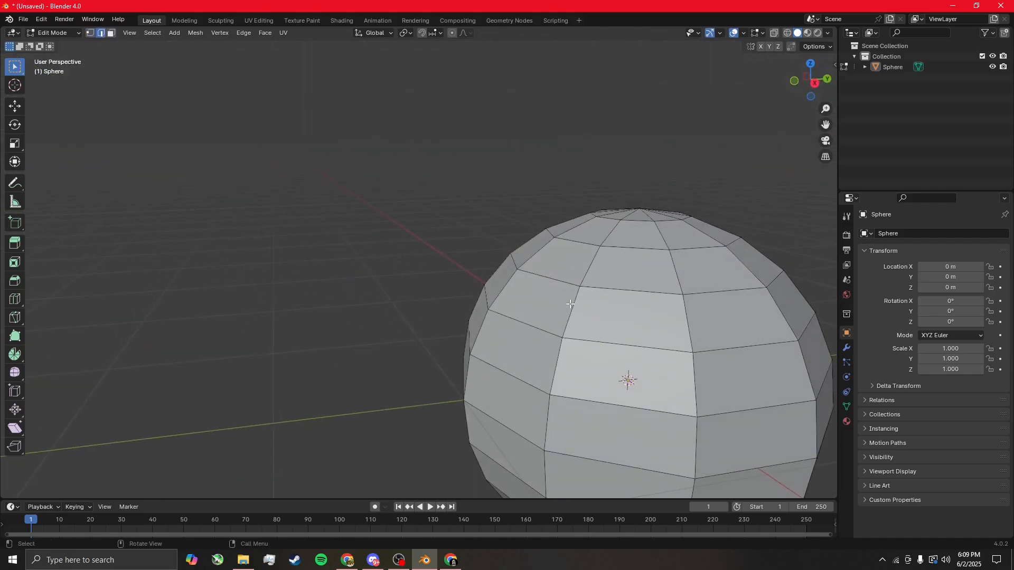
left_click(557, 283)
left_click(590, 266)
left_click(625, 249)
Switch to face selection and select one four-sided face on the sphere's upper half
left_click(111, 32)
middle_click_drag(631, 195, 642, 242)
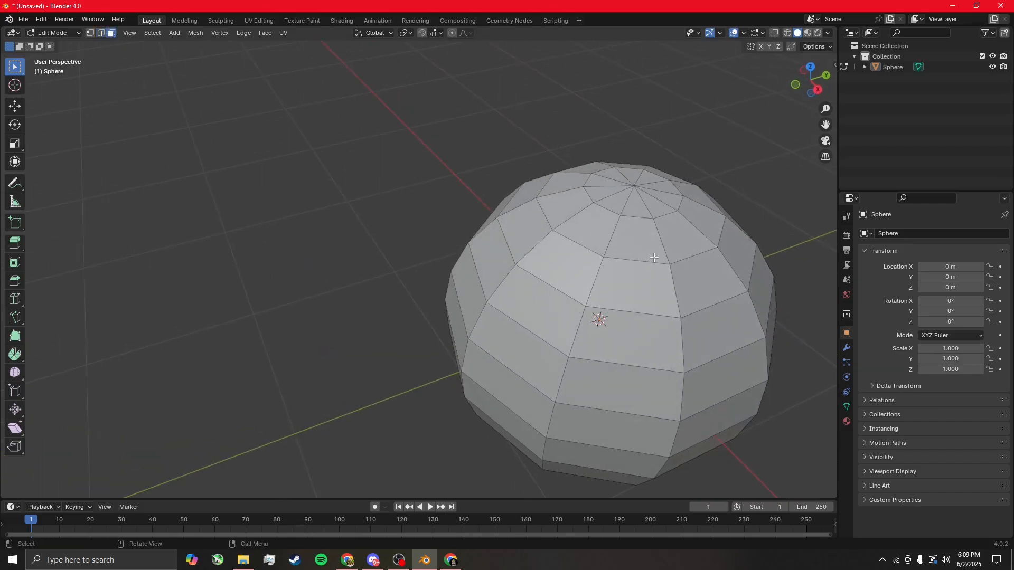
left_click(640, 240)
middle_click_drag(621, 274, 498, 307)
scroll(462, 301, "down", 3)
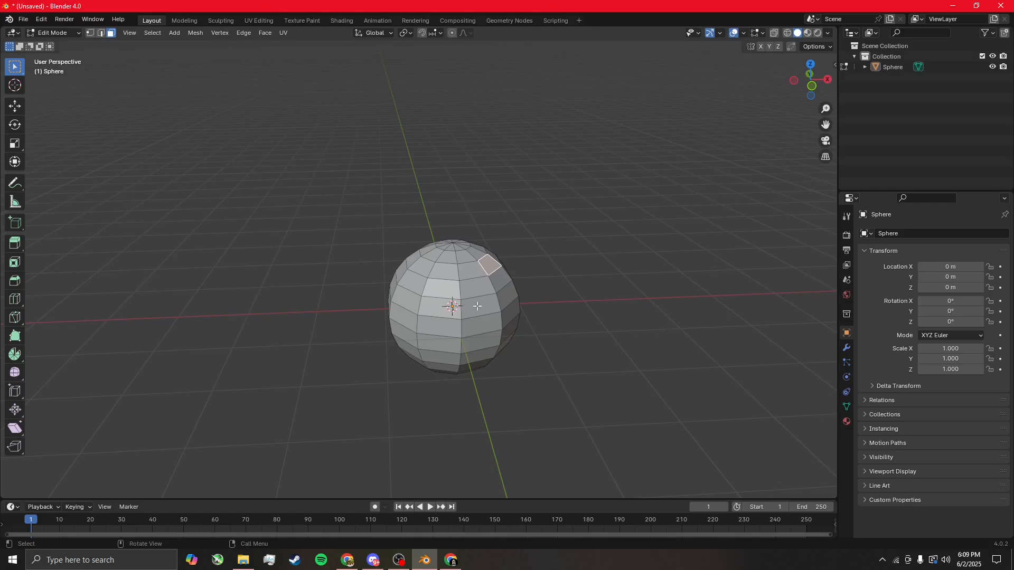
Select one of the triangular faces meeting at the sphere's top pole instead
scroll(472, 286, "up", 3)
middle_click_drag(516, 335, 398, 314)
scroll(440, 352, "up", 4)
middle_click_drag(445, 297, 479, 344)
left_click(417, 280)
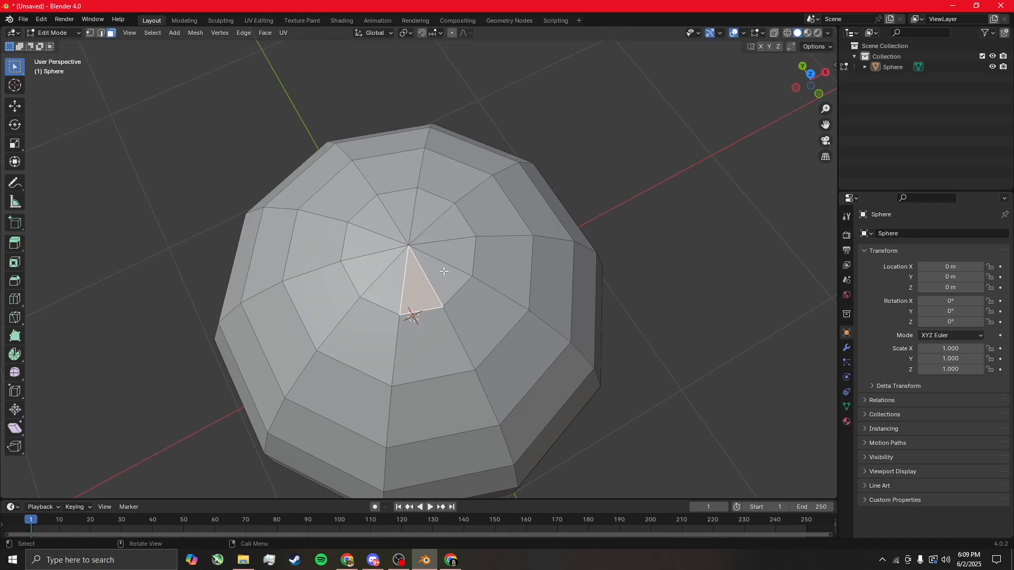
middle_click_drag(490, 368, 465, 335)
scroll(464, 335, "down", 9)
scroll(469, 337, "up", 7)
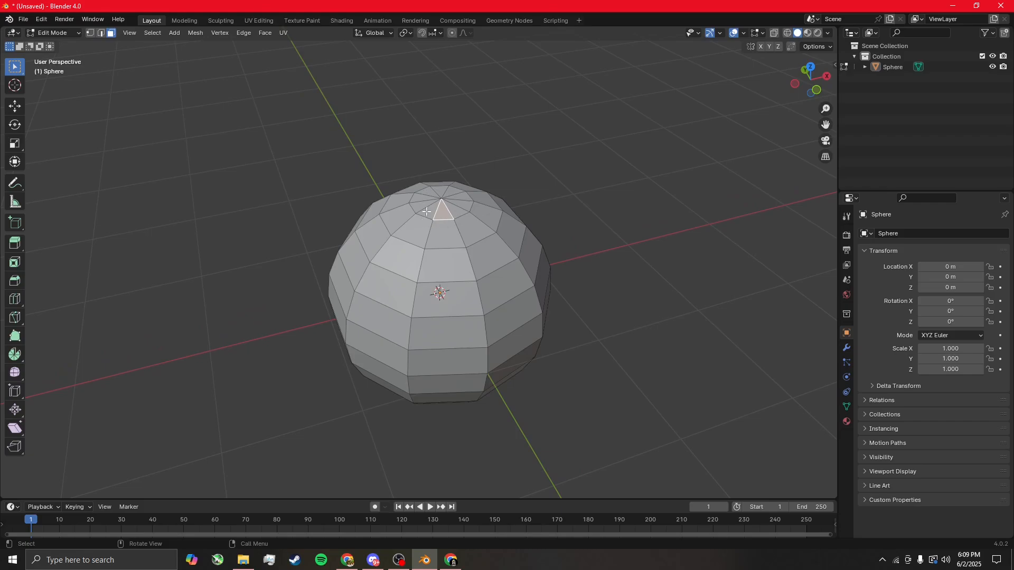
Select the entire sphere mesh in vertex selection mode and rotate it 90° about the global X axis
scroll(426, 212, "down", 6)
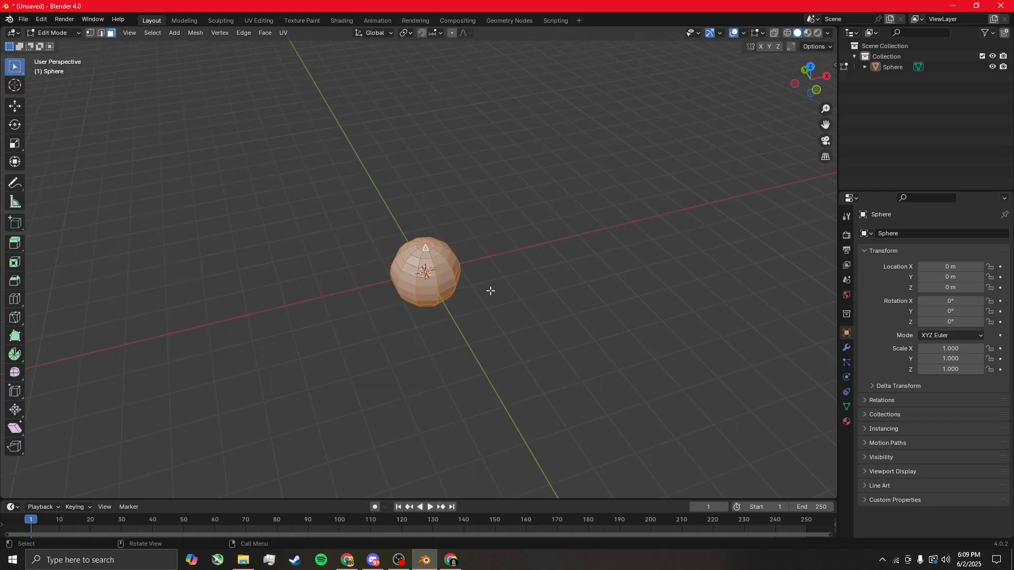
key("1")
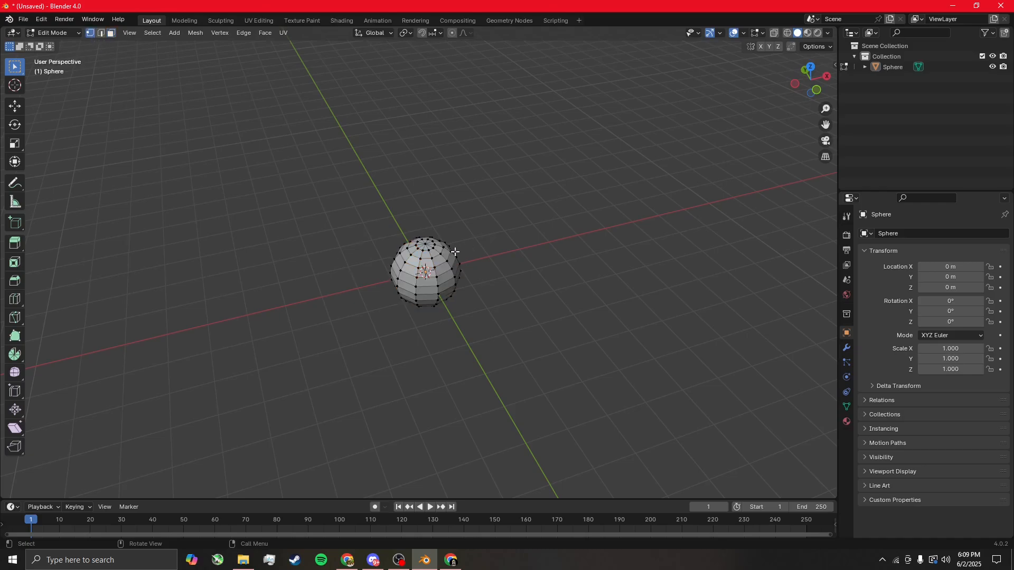
middle_click_drag(458, 254, 507, 234)
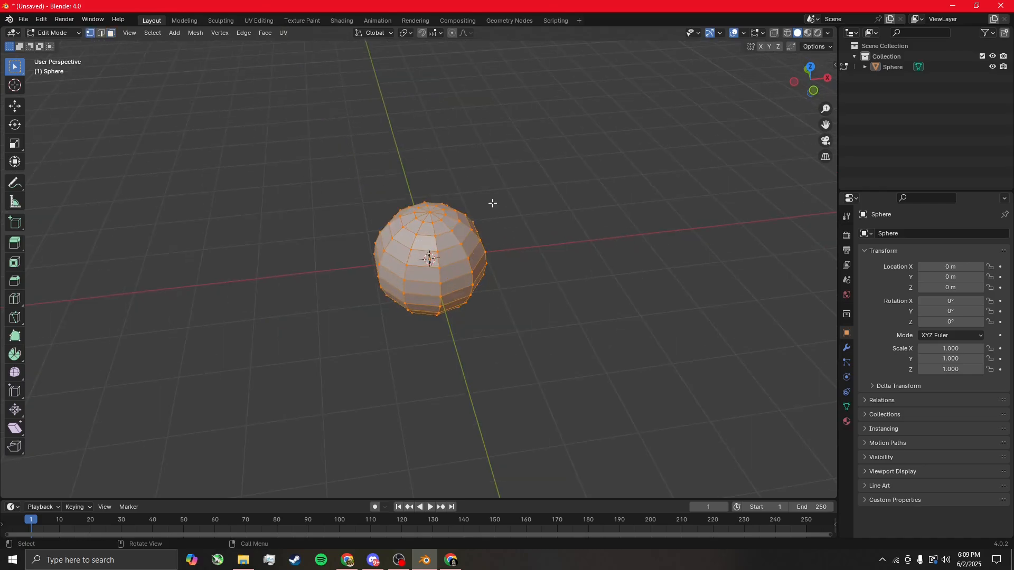
key("r")
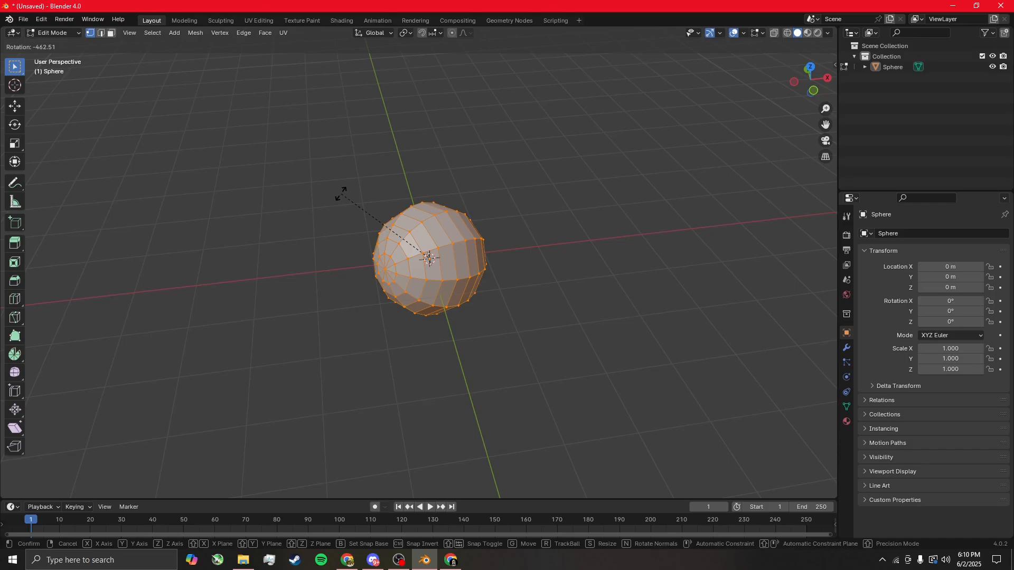
key("x")
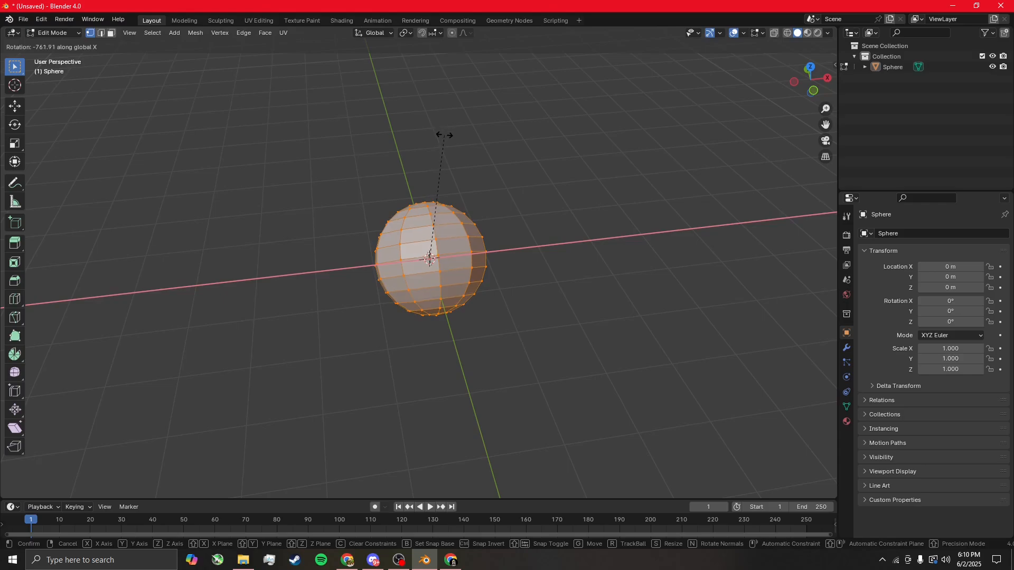
key("y")
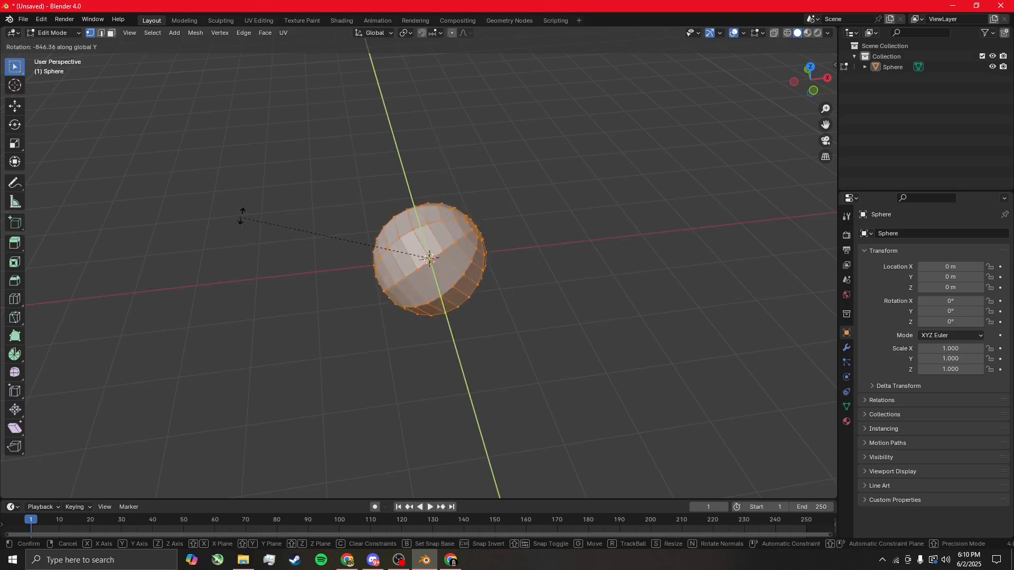
key("z")
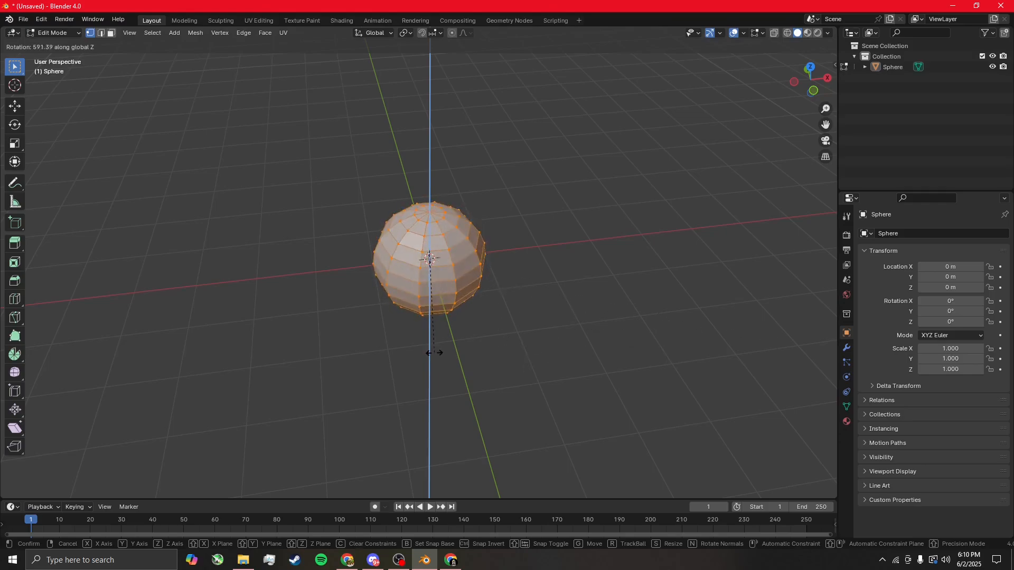
key("x")
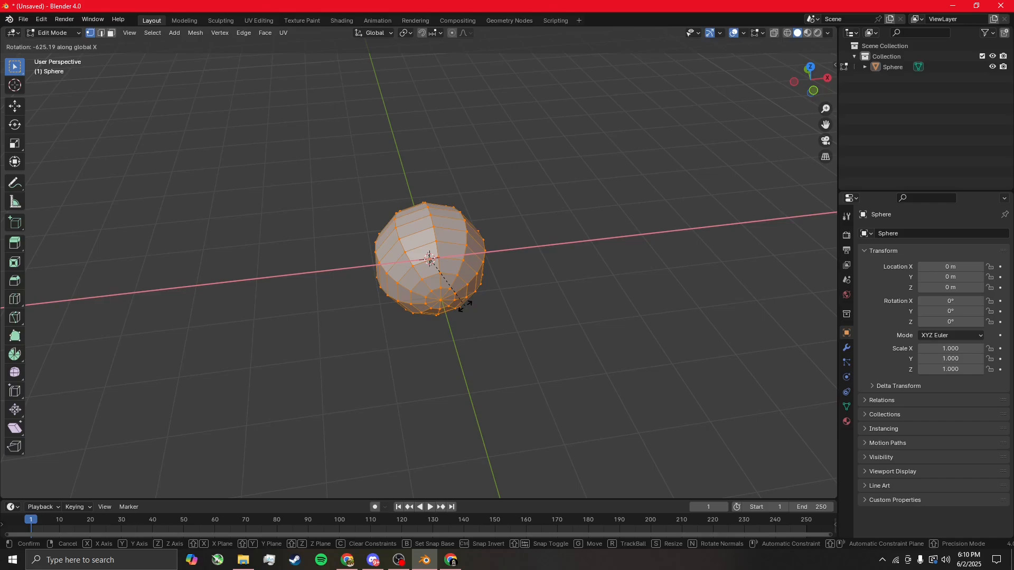
type("90")
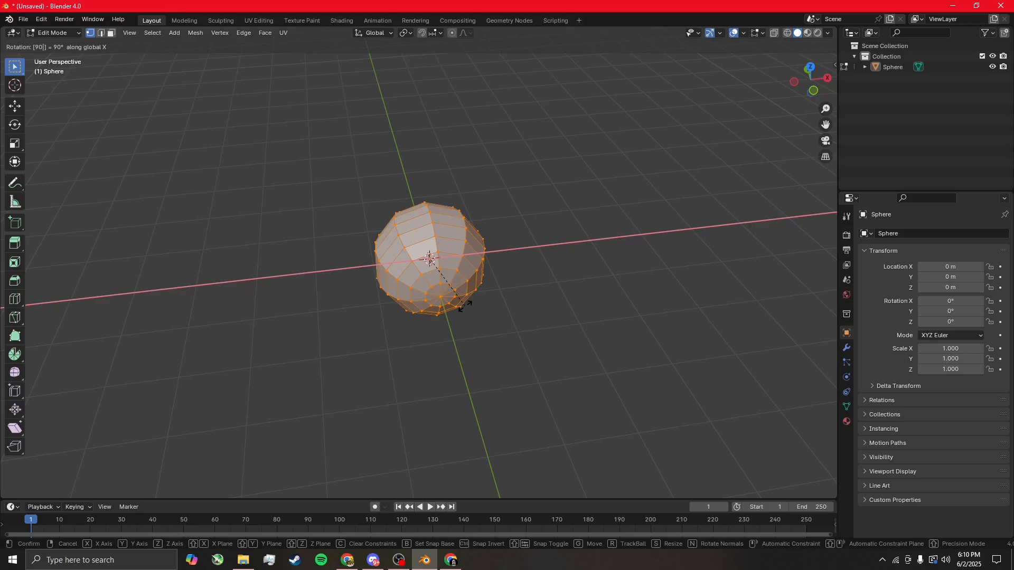
key("Return")
middle_click_drag(506, 343, 475, 317)
key("r")
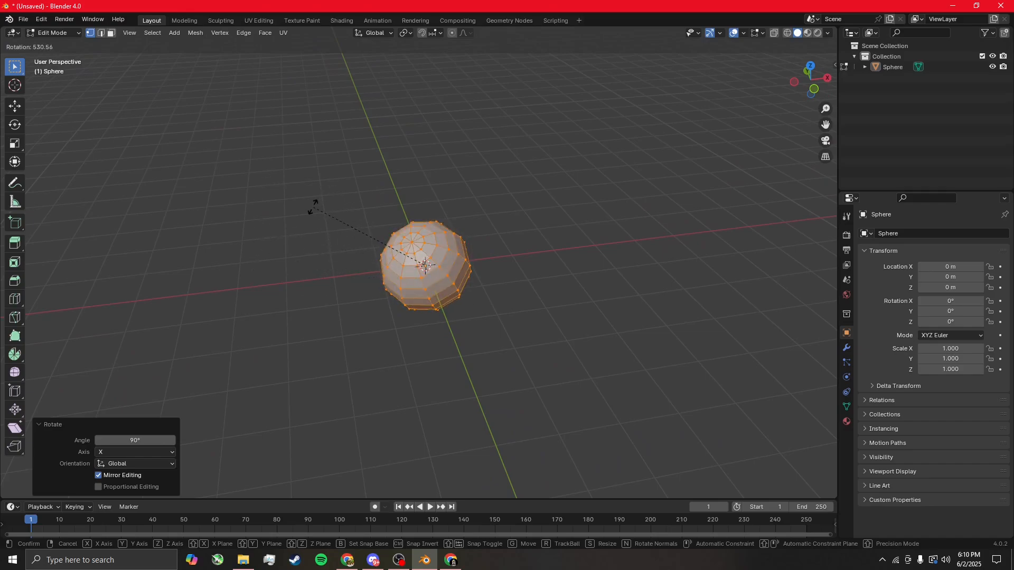
key("Escape")
Switch to face selection, clear the selection and box-select the visible faces of the sphere's positive-Y half
scroll(436, 323, "up", 4)
middle_click_drag(444, 343, 460, 248)
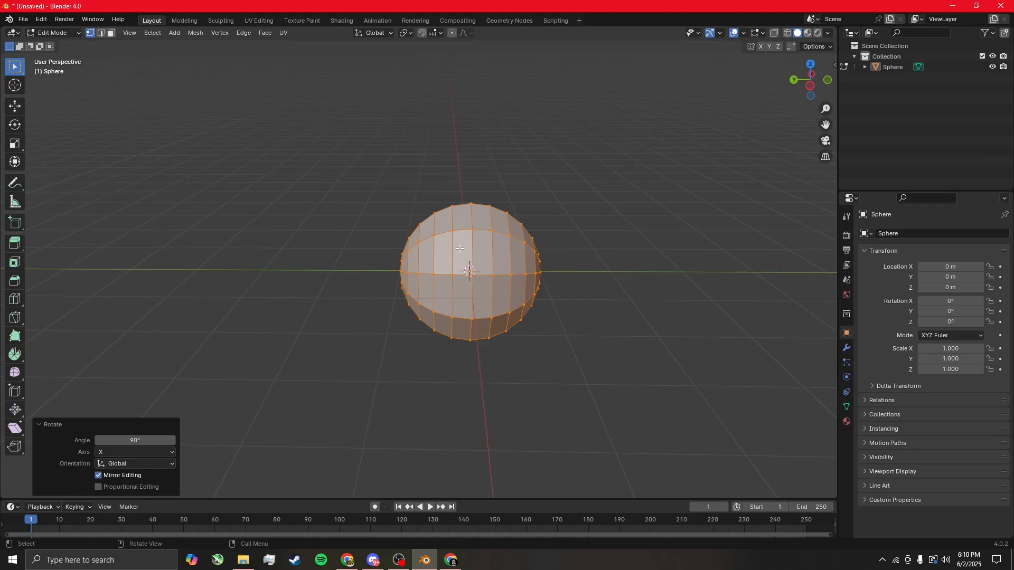
key("3")
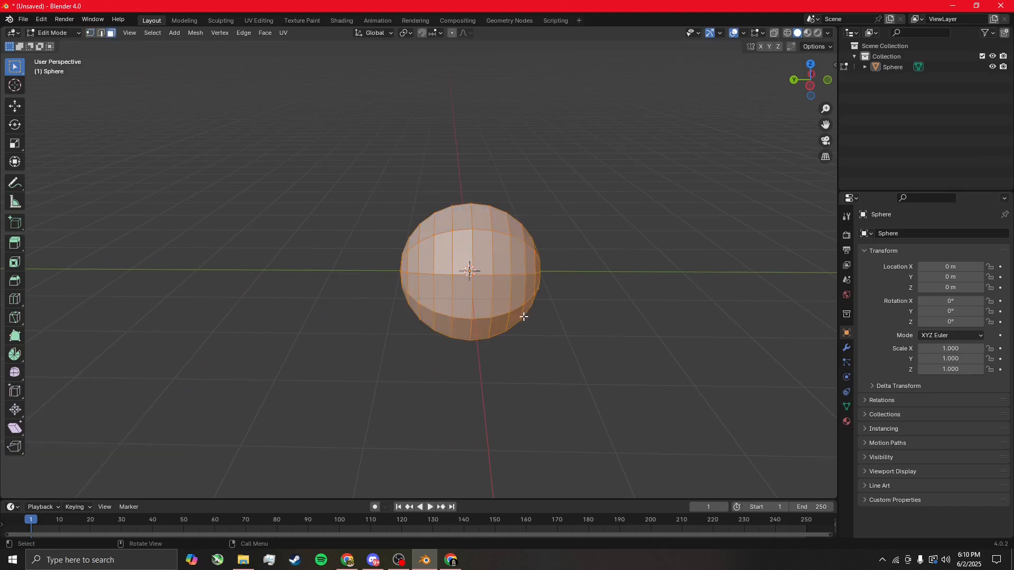
left_click(568, 269)
mouse_move(540, 275)
middle_mouse_down()
mouse_move(552, 301)
mouse_move(495, 284)
mouse_move(528, 287)
mouse_move(522, 275)
middle_mouse_up()
left_click_drag(460, 175, 356, 358)
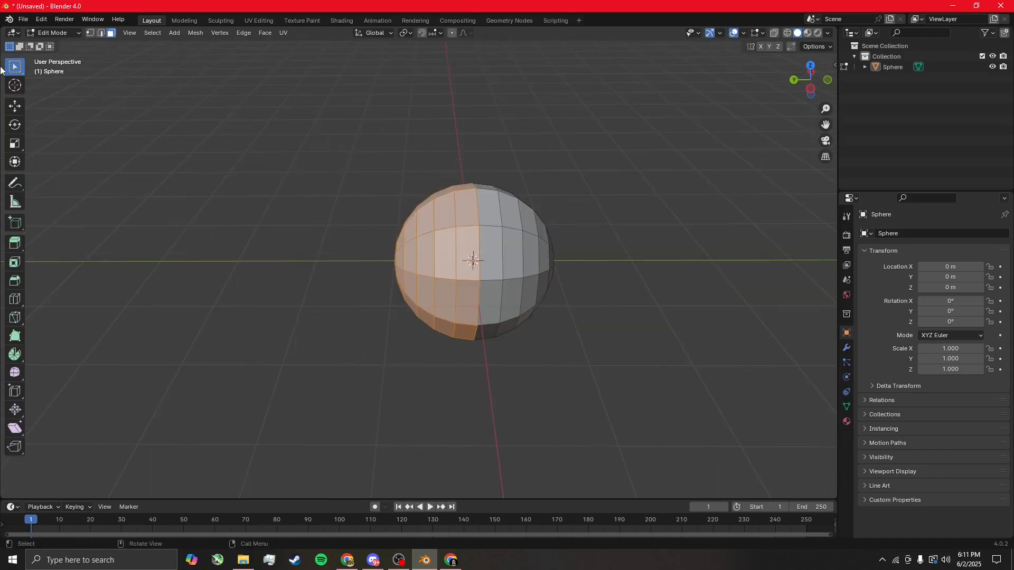
Extend the selection to the remaining faces on the far side and around the pole of the sphere's positive-Y half
key("w")
key("w")
key("w")
middle_click_drag(417, 349, 433, 285)
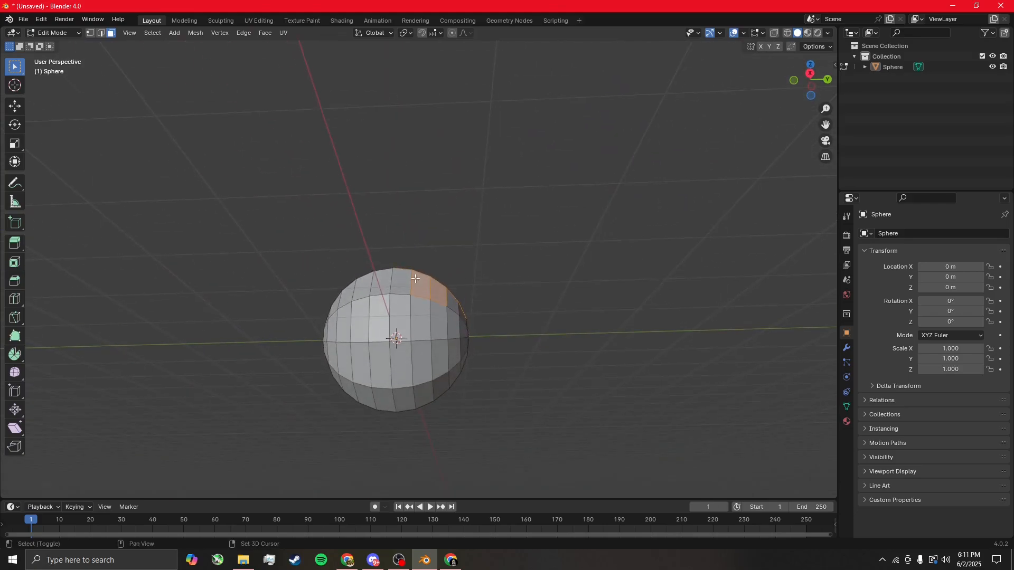
left_click_drag(400, 272, 564, 460)
middle_click_drag(564, 460, 454, 353)
left_click(453, 350, "shift")
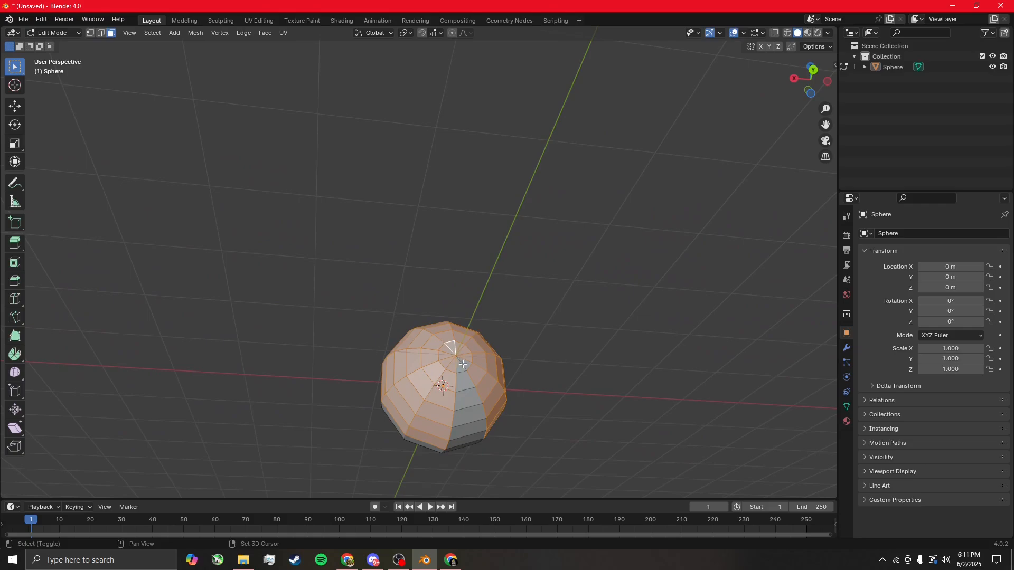
left_click(460, 365, "shift")
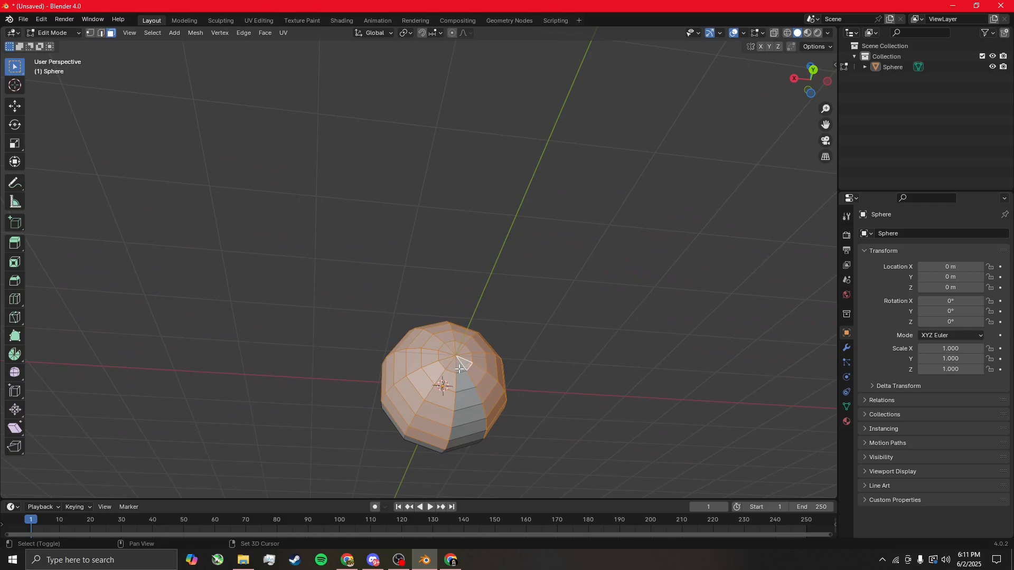
left_click(470, 416, "ctrl")
middle_click_drag(534, 409, 486, 364)
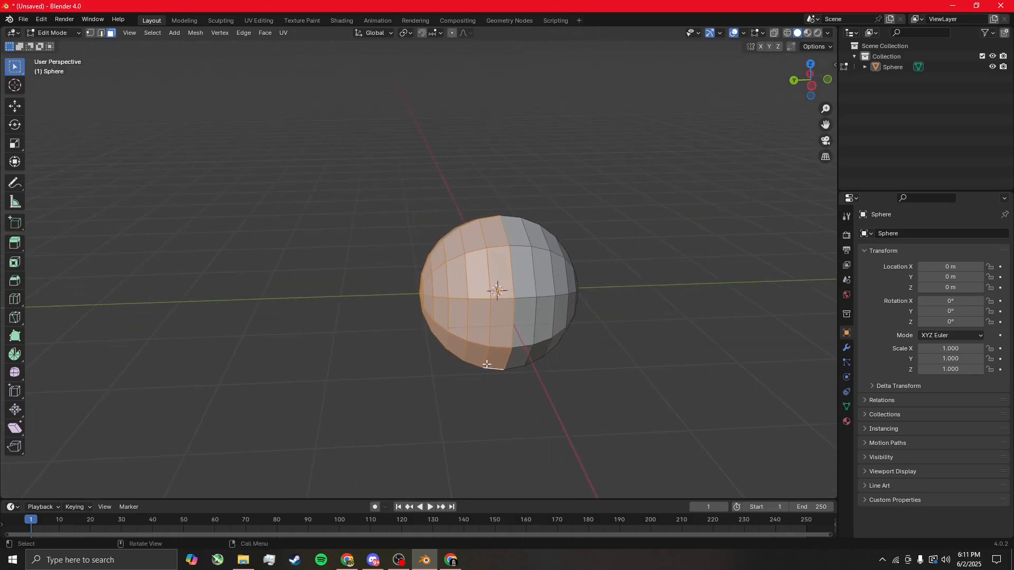
Move the selected half about 9.33 m along the global Y axis to stretch the sphere into a capsule
key("g")
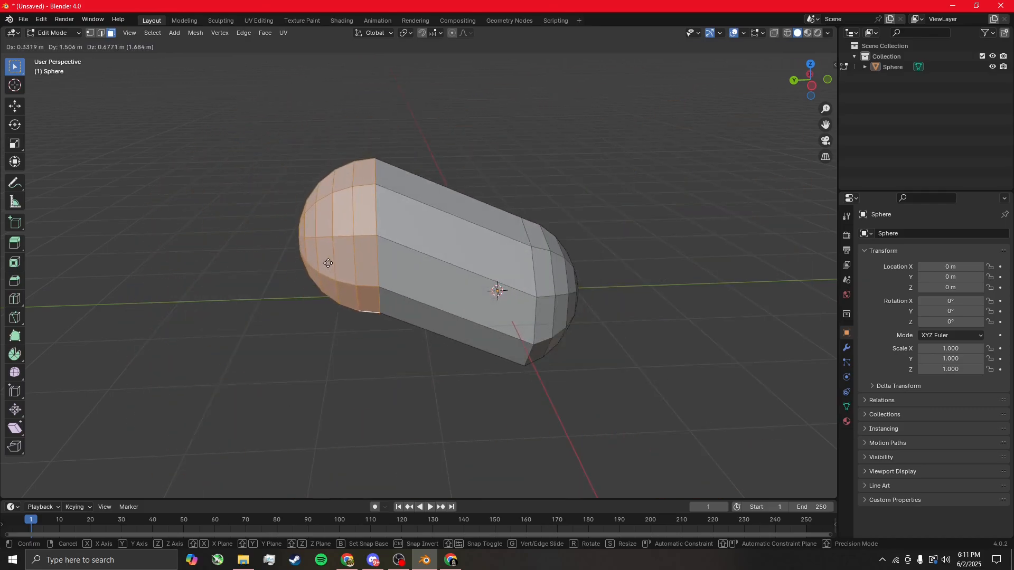
key("y")
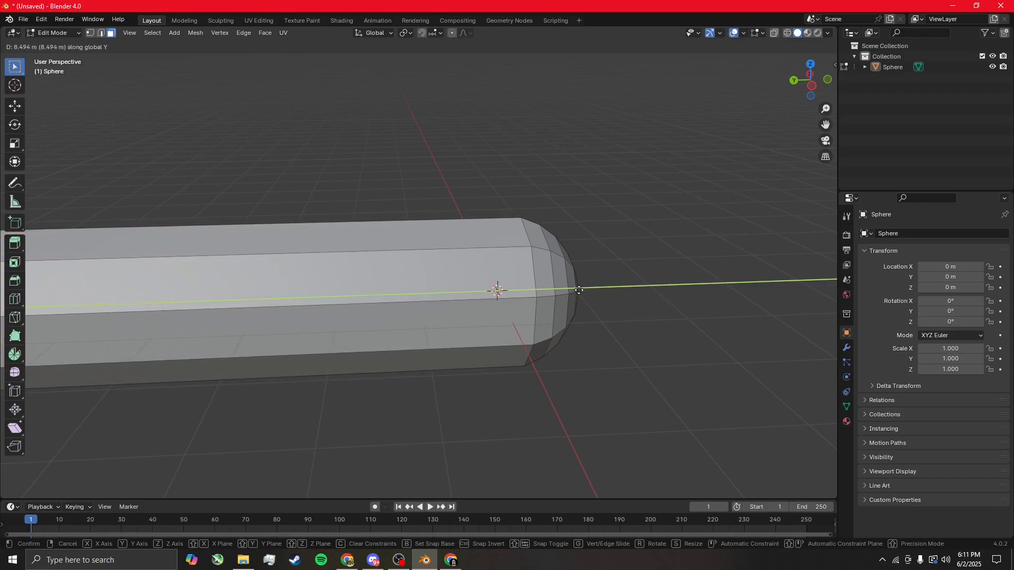
left_click(468, 283)
middle_click_drag(467, 283, 629, 269)
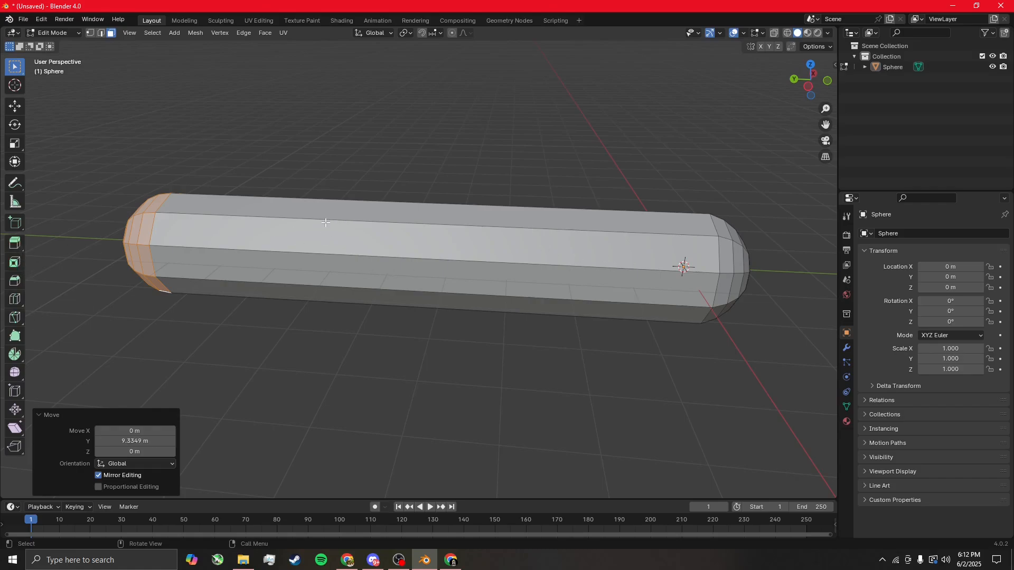
Add a loop cut with 22 evenly spaced cuts across the capsule's long middle section, leaving the loops unslid
key("ctrl+r")
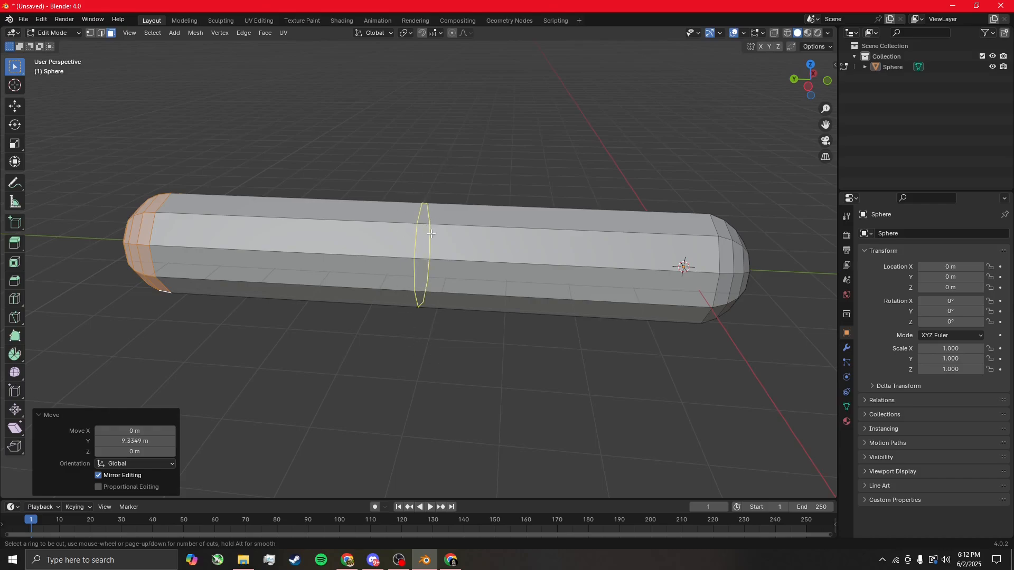
scroll(427, 233, "up", 1)
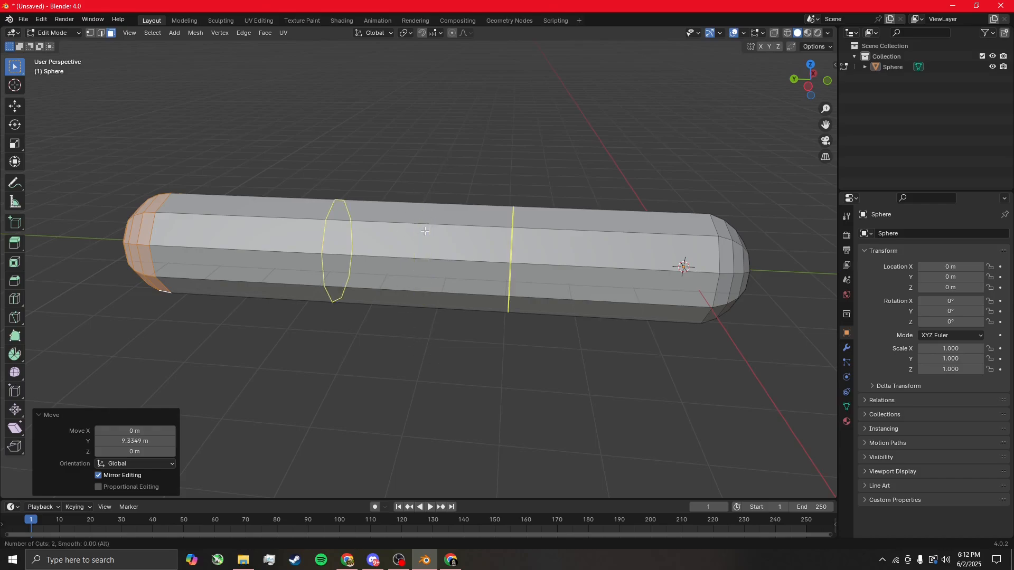
scroll(425, 230, "up", 4)
scroll(429, 235, "down", 5)
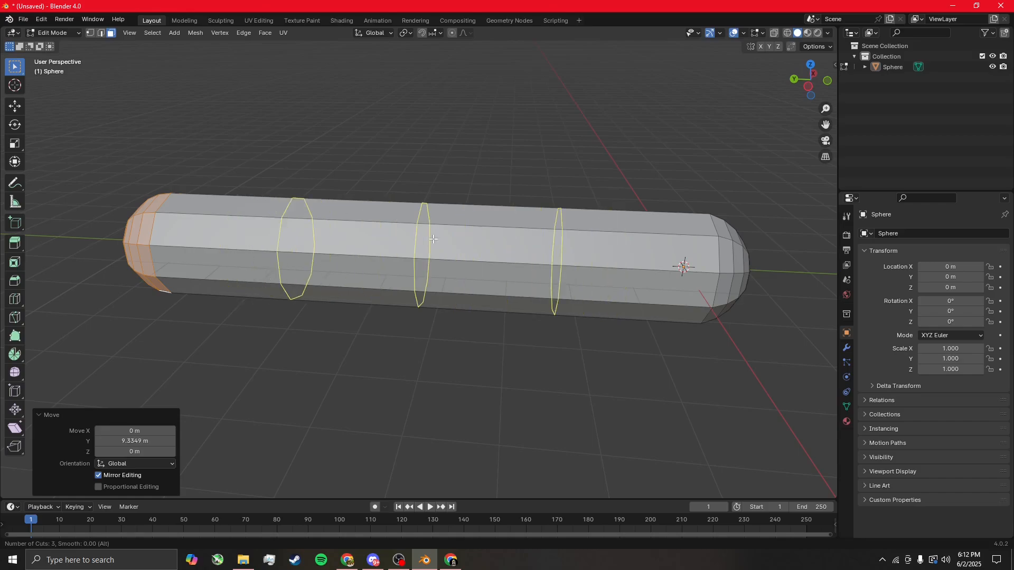
scroll(433, 241, "up", 19)
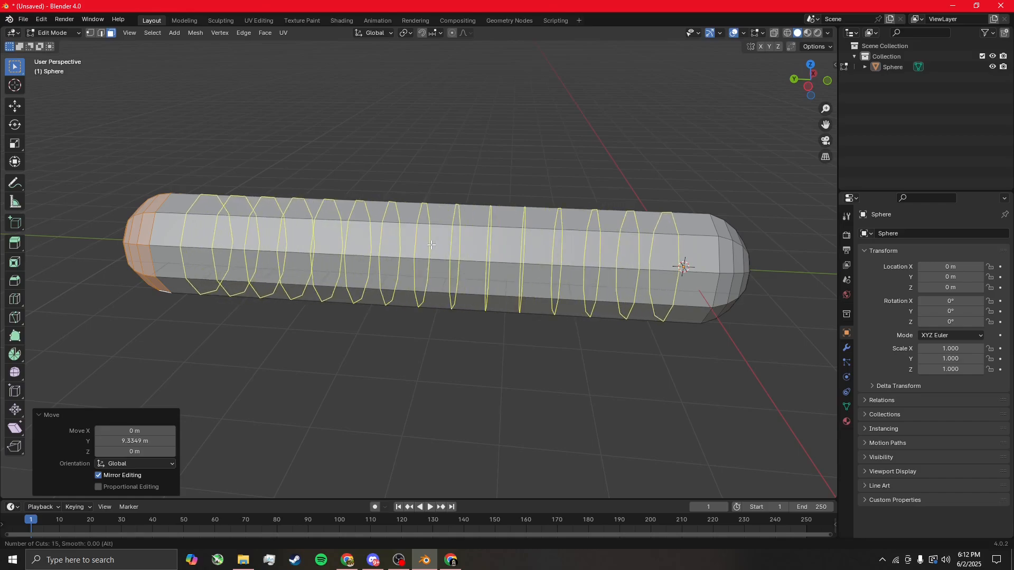
scroll(431, 245, "up", 6)
scroll(432, 246, "up", 1)
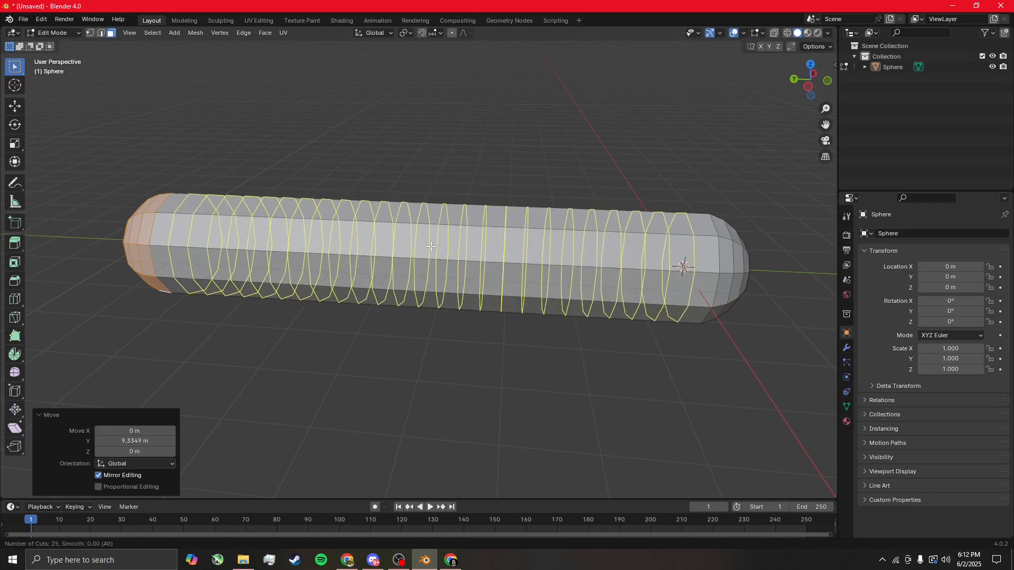
scroll(431, 246, "down", 5)
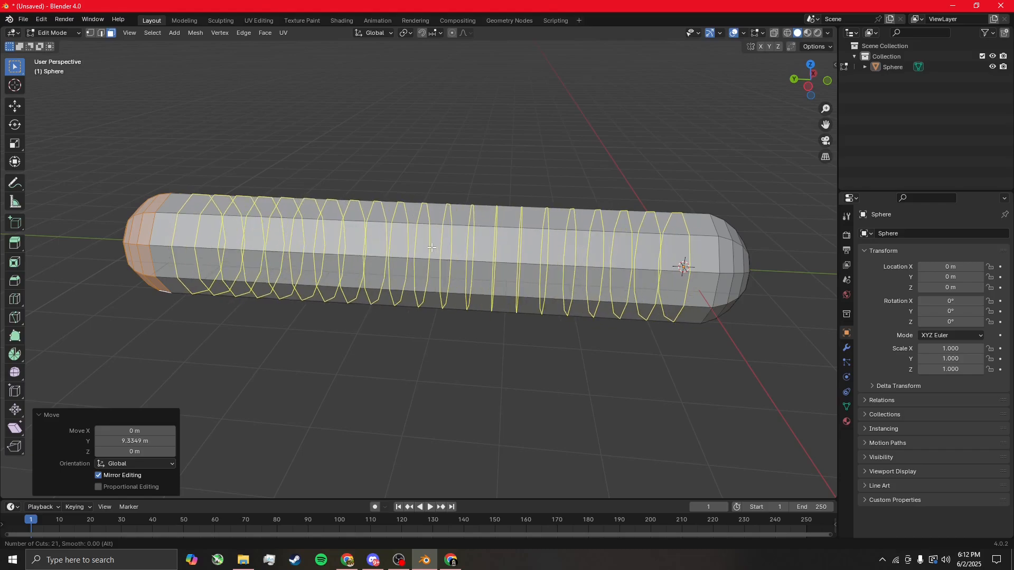
left_click(653, 287)
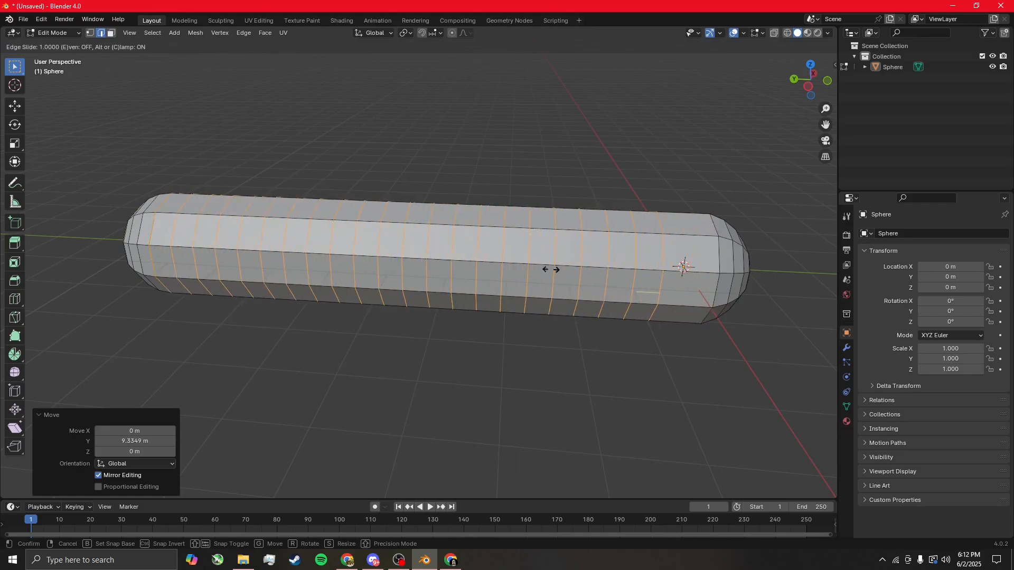
right_click(652, 276)
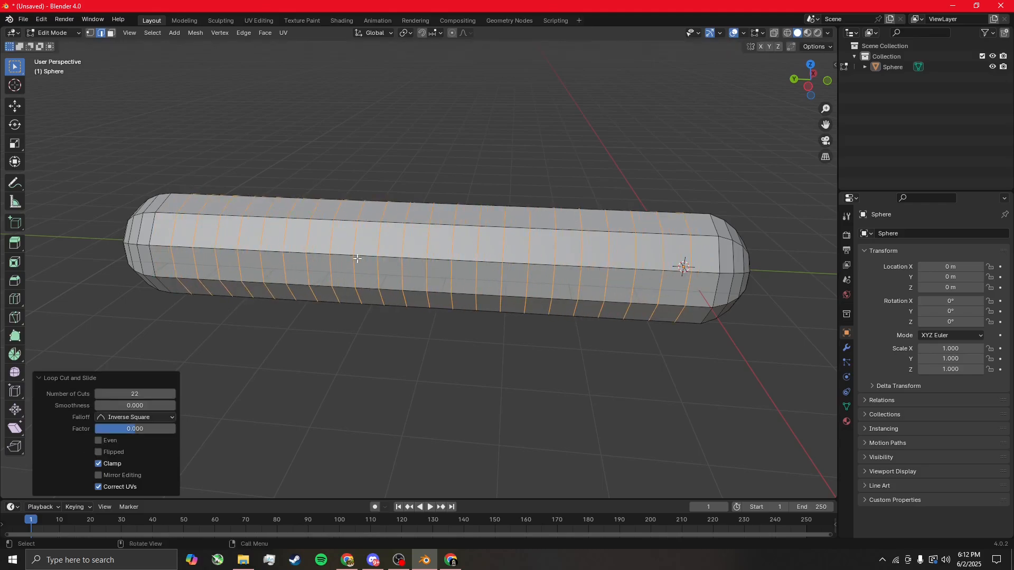
Use the Loop Cut tool to add a single lengthwise loop along the capsule's side with a slide factor of about 0.61
middle_click_drag(586, 315, 595, 293)
middle_click_drag(421, 296, 576, 270, "shift")
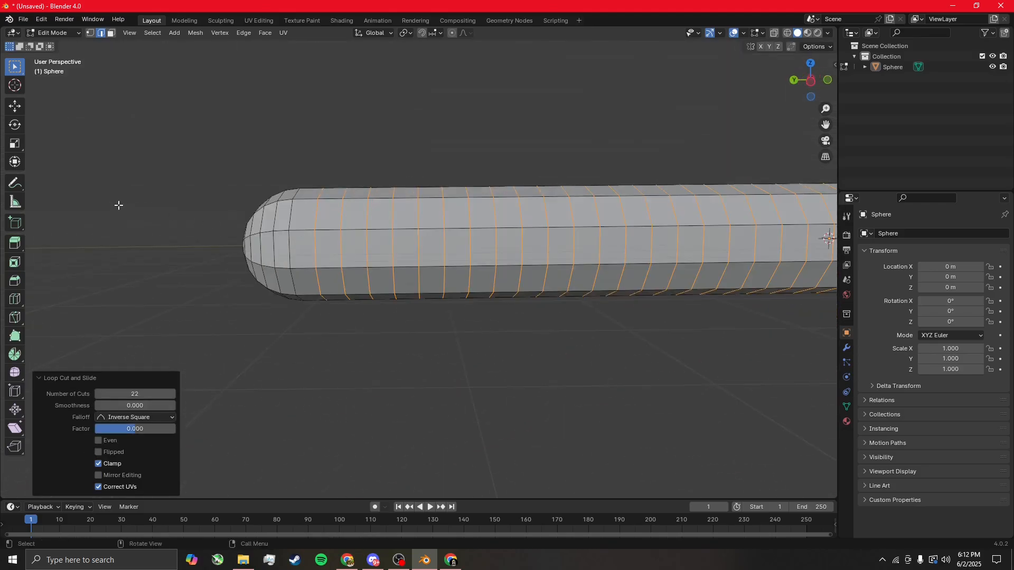
left_click(15, 300)
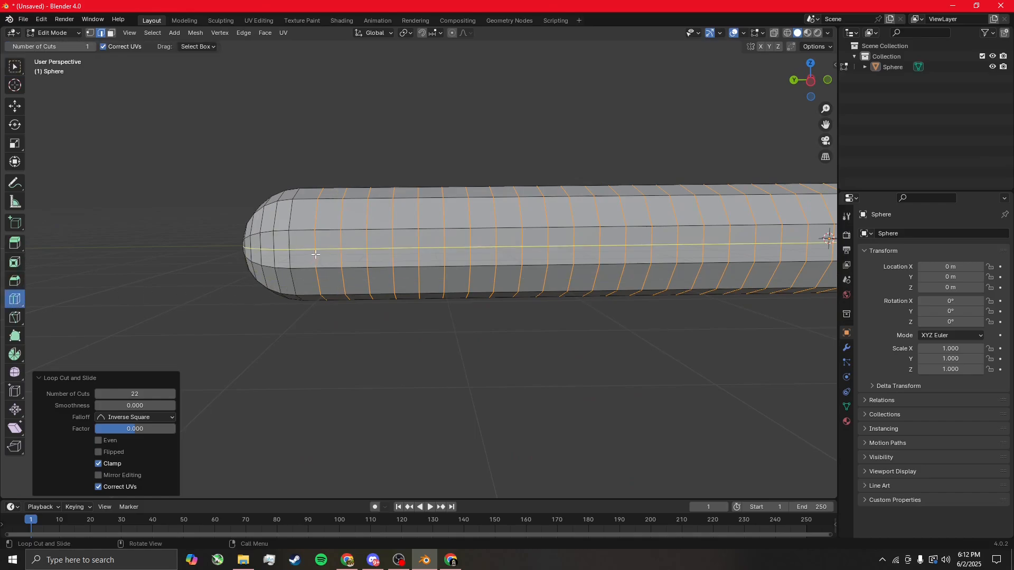
left_click_drag(315, 250, 315, 262)
Add a single lengthwise loop cut along the capsule's opposite side with a slide factor of about -0.51
middle_click_drag(622, 294, 374, 267, "shift")
key("g")
key("g")
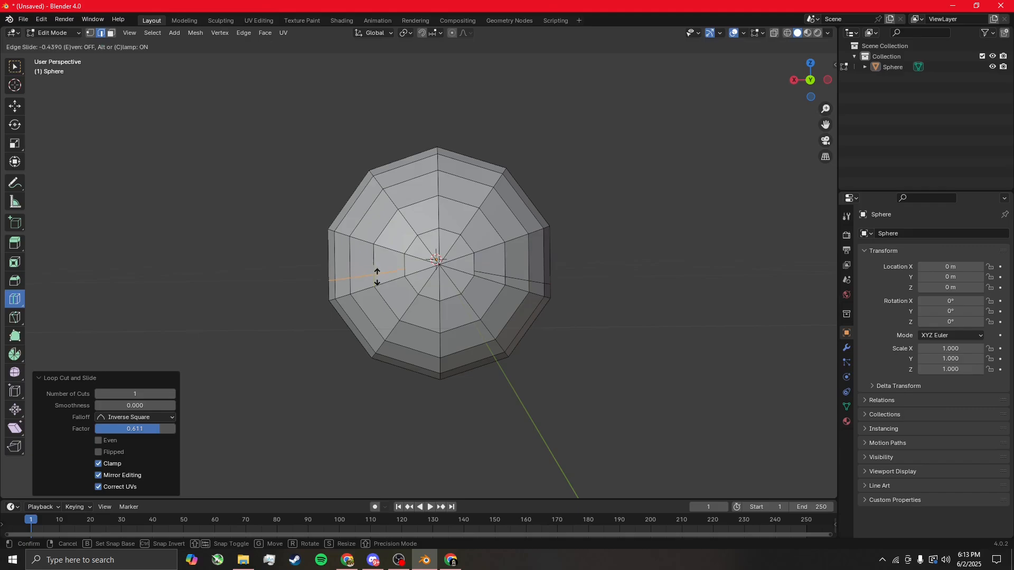
left_click(377, 278)
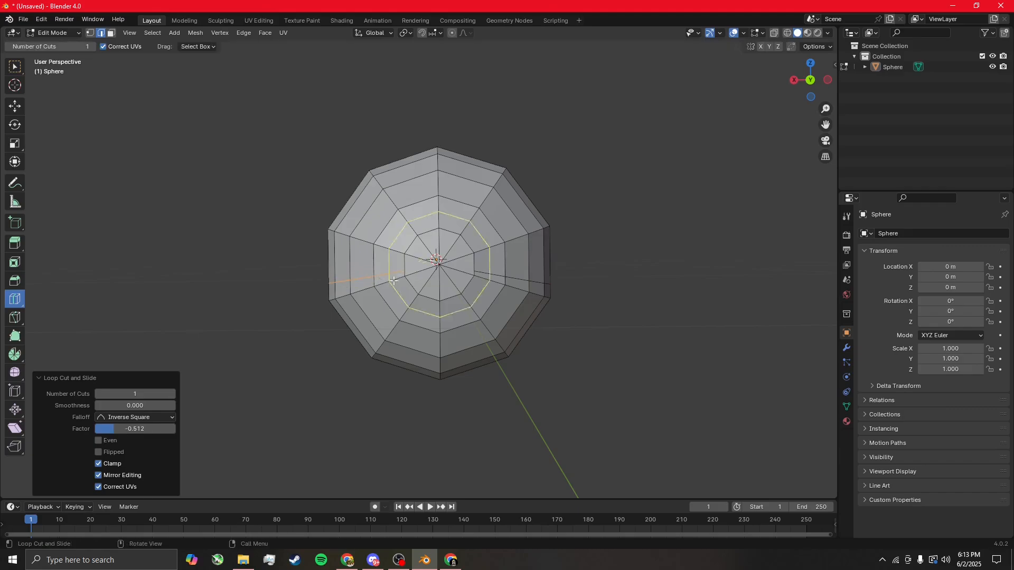
Knife-cut across the capsule's negative-Y end in vertex mode, joining the ends of the two lengthwise loops through the pole vertex
scroll(446, 295, "up", 8)
scroll(446, 343, "down", 3)
scroll(445, 341, "down", 5)
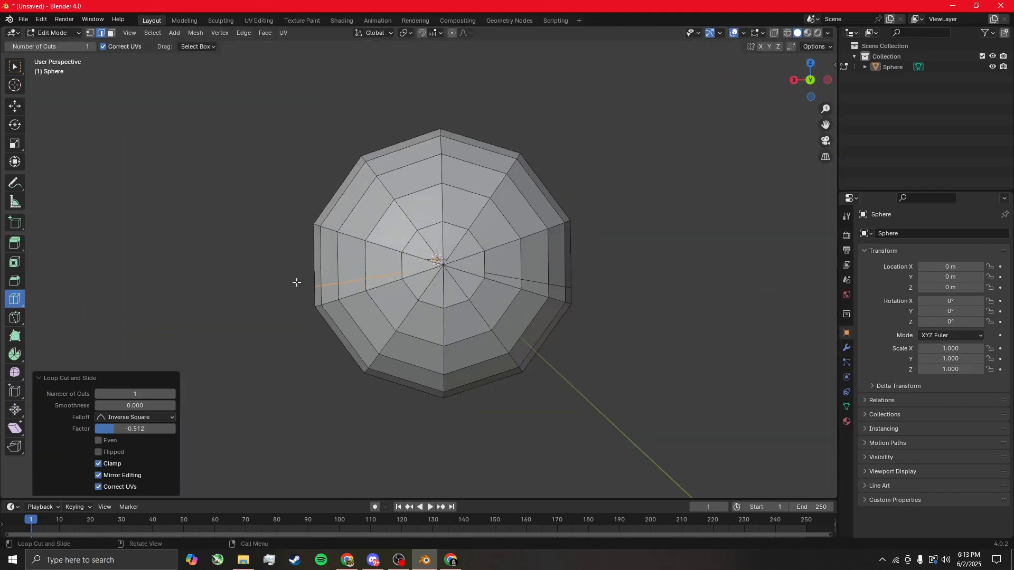
middle_click_drag(296, 283, 416, 328)
scroll(416, 328, "up", 2)
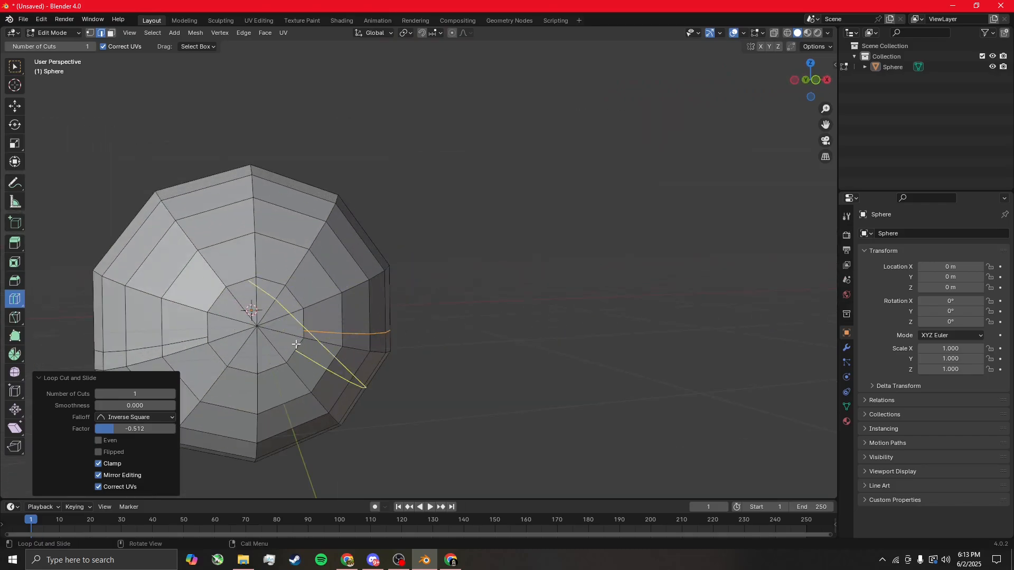
middle_click_drag(353, 295, 540, 247, "shift")
scroll(475, 290, "up", 4)
middle_click_drag(648, 275, 420, 292, "shift")
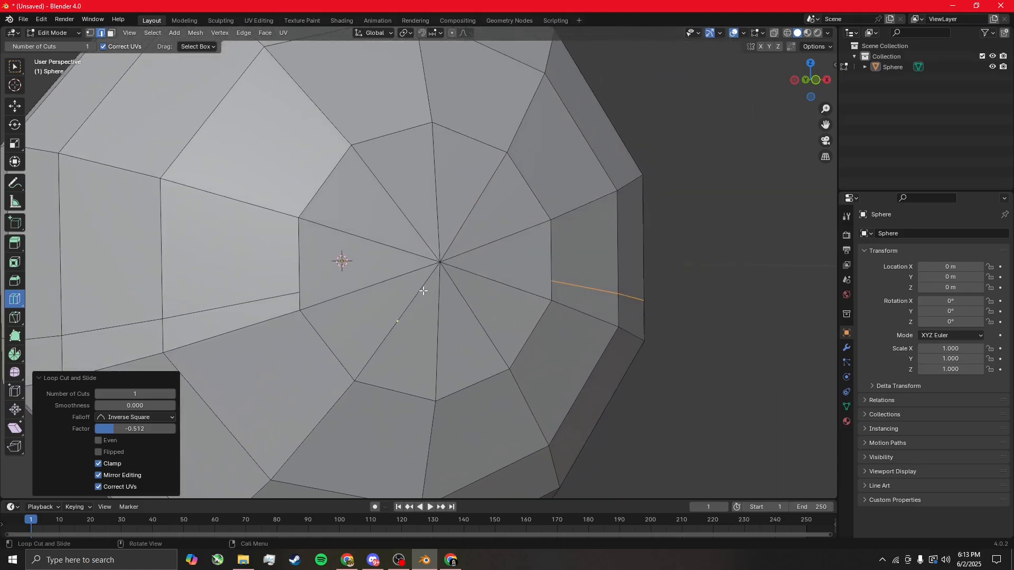
left_click(15, 317)
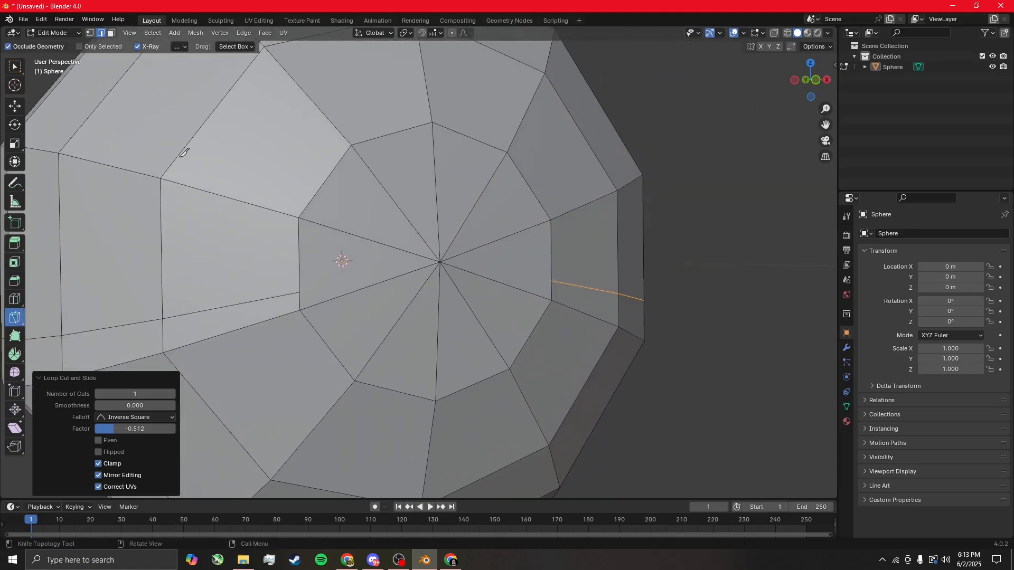
key("1")
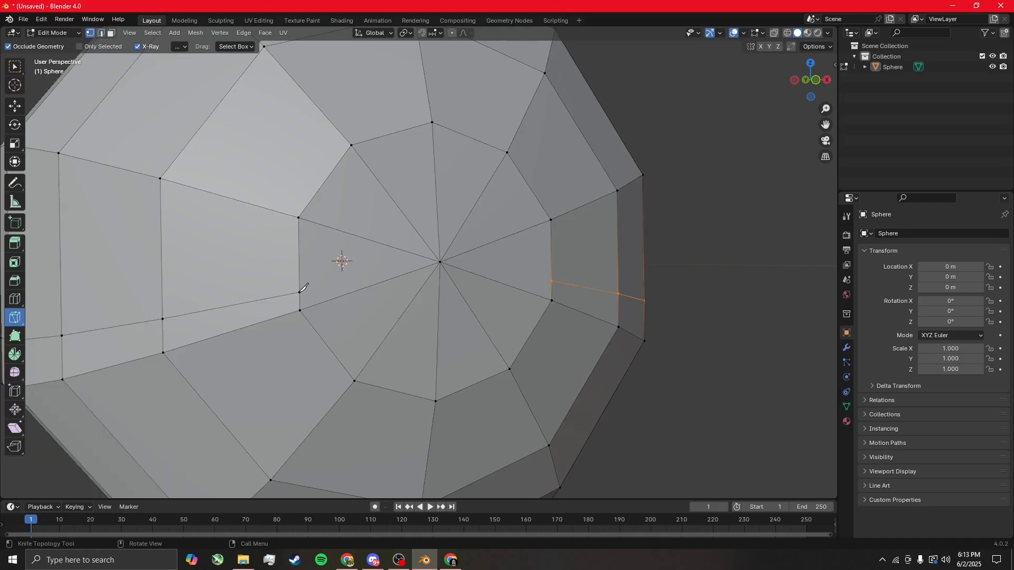
left_click(299, 291)
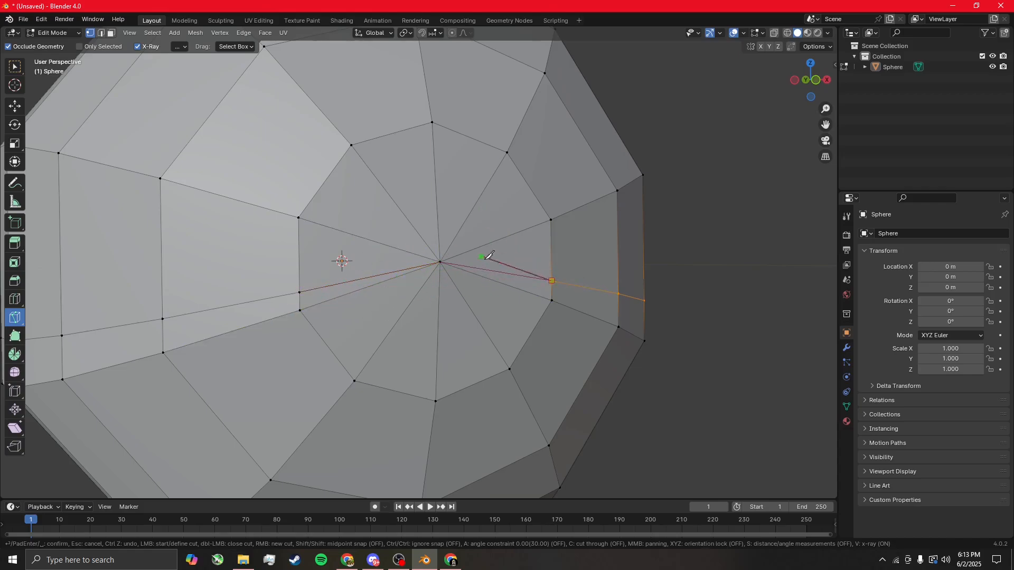
key("Return")
Knife-cut across the capsule's positive-Y end, connecting the two lengthwise loop ends through its pole vertex
scroll(695, 278, "down", 4)
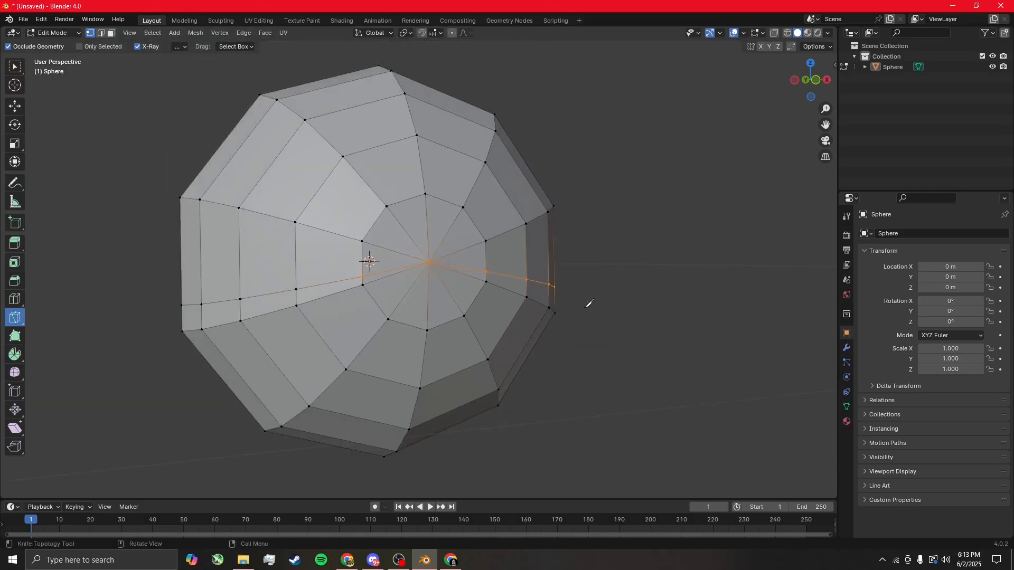
middle_click_drag(322, 225, 514, 229)
scroll(438, 290, "up", 5)
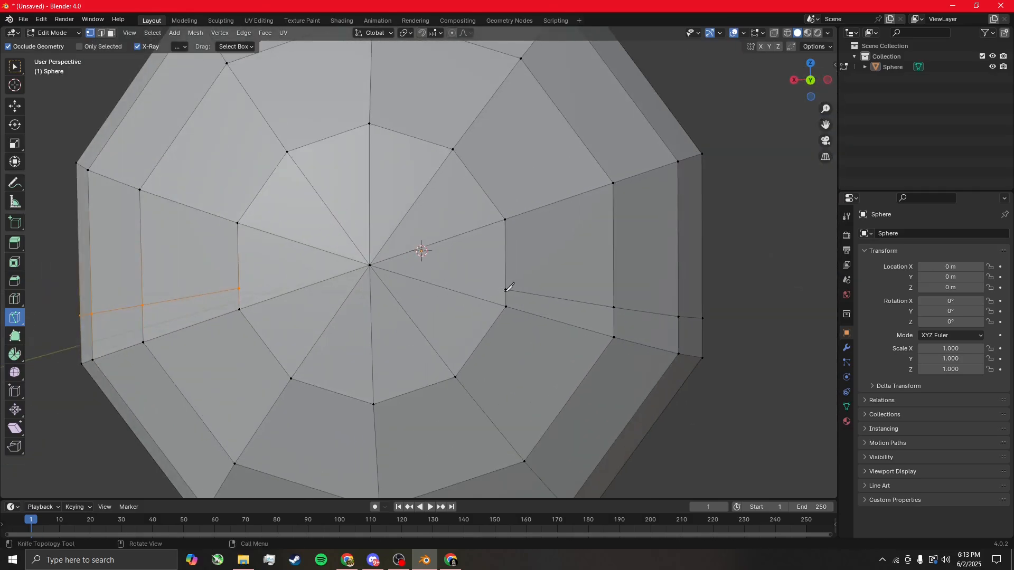
left_click(506, 290)
left_click(239, 289)
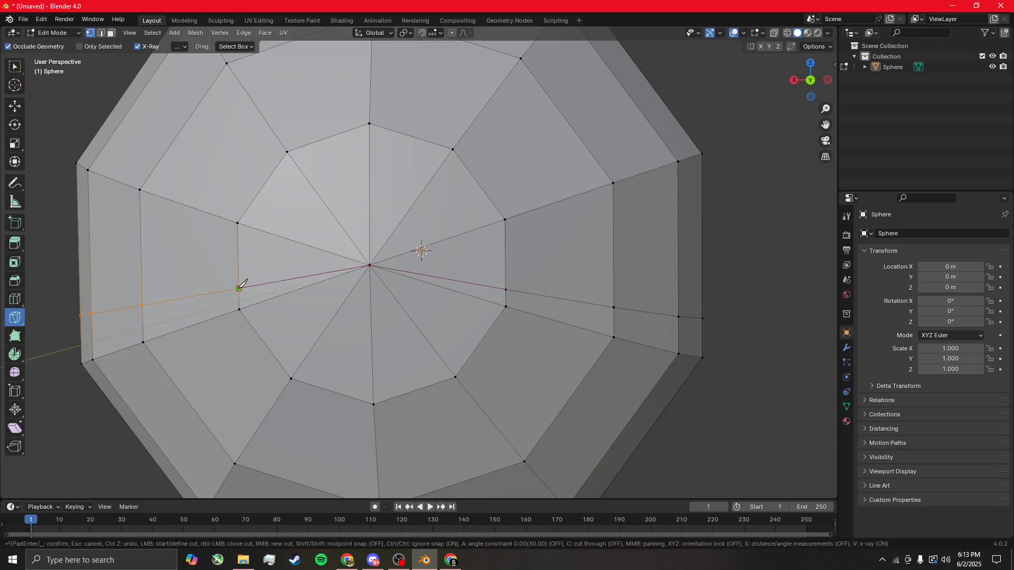
key("Return")
Select the cap faces around the capsule's negative-Y end and move them about -0.22 m along the global Y axis
scroll(364, 268, "down", 3)
middle_click_drag(401, 274, 514, 282)
mouse_move(323, 263)
middle_mouse_down()
mouse_move(388, 264)
mouse_move(331, 263)
middle_mouse_up()
scroll(361, 296, "up", 5)
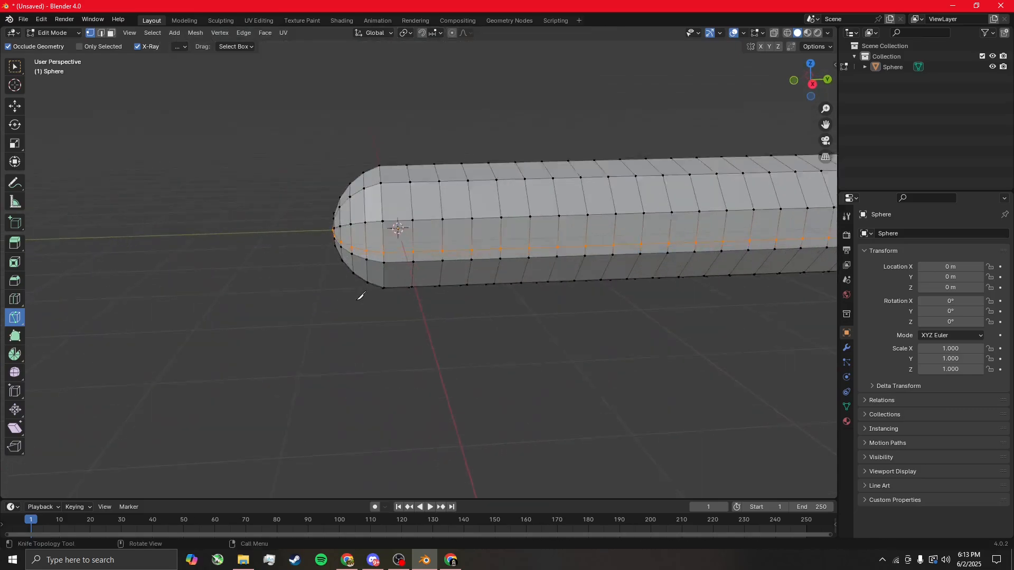
middle_click_drag(307, 216, 409, 249, "shift")
middle_click_drag(409, 248, 405, 249)
right_click(359, 263)
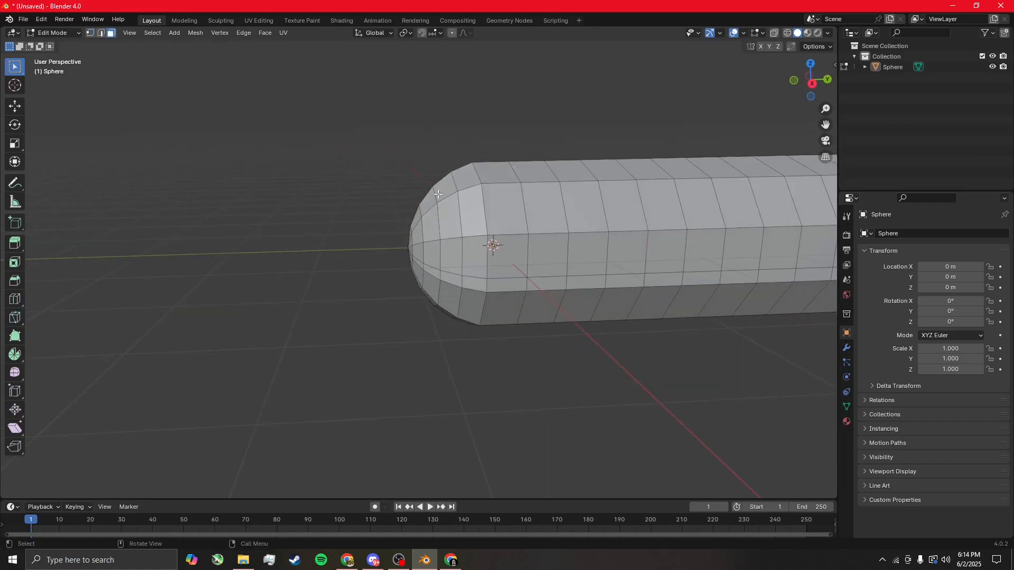
middle_click_drag(424, 191, 429, 191)
left_click_drag(432, 216, 391, 320)
middle_click_drag(451, 228, 583, 267)
left_click_drag(272, 188, 442, 336)
middle_click_drag(442, 336, 448, 310)
key("g")
key("y")
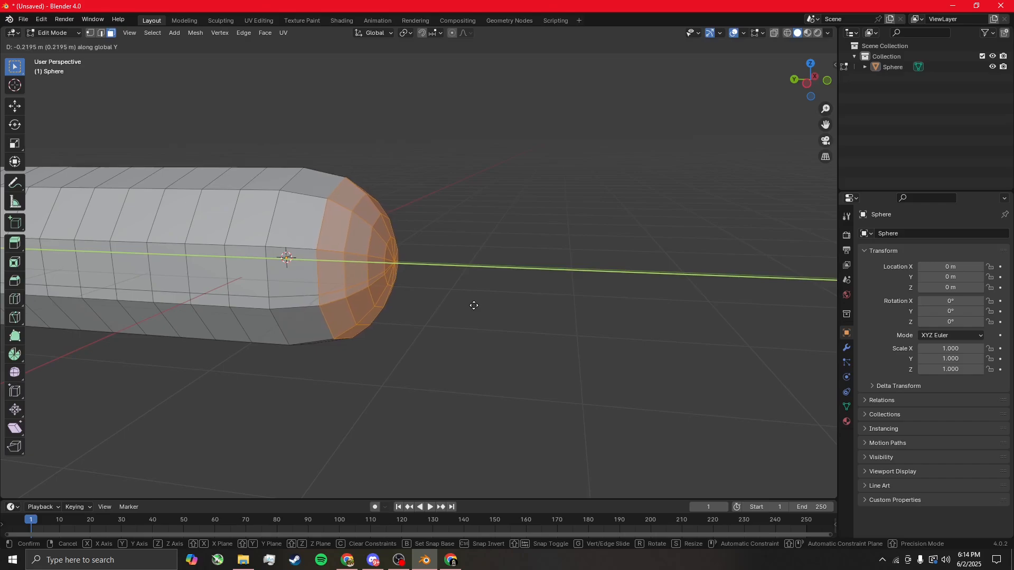
left_click(473, 305)
Reduce the selection to the two innermost face rings of the negative-Y end and move them outward along the global Y axis
middle_click_drag(450, 287, 425, 294)
left_click(393, 233)
middle_click_drag(416, 254, 368, 234)
left_click_drag(405, 278, 406, 278)
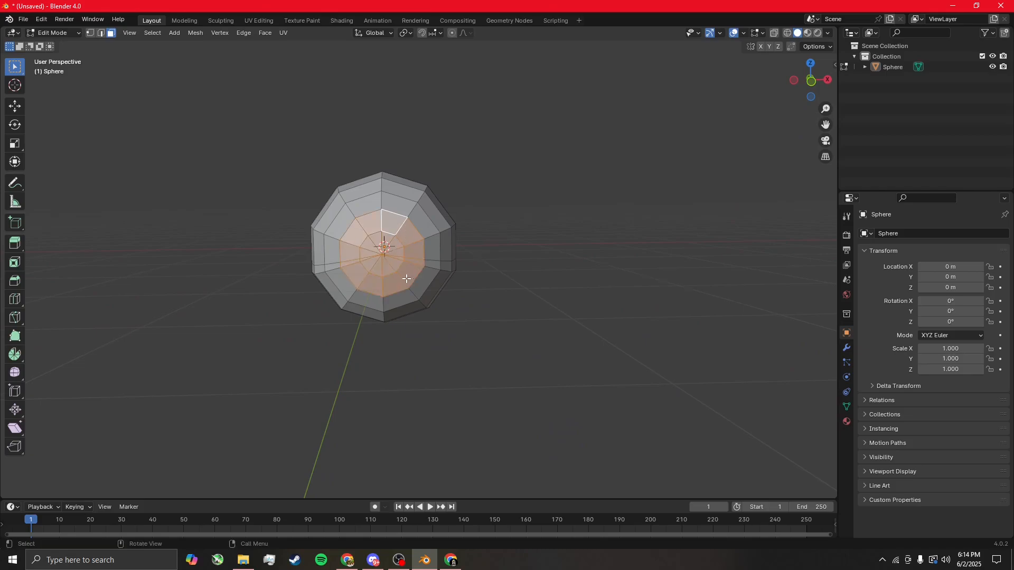
middle_click_drag(433, 262, 540, 269)
key("g")
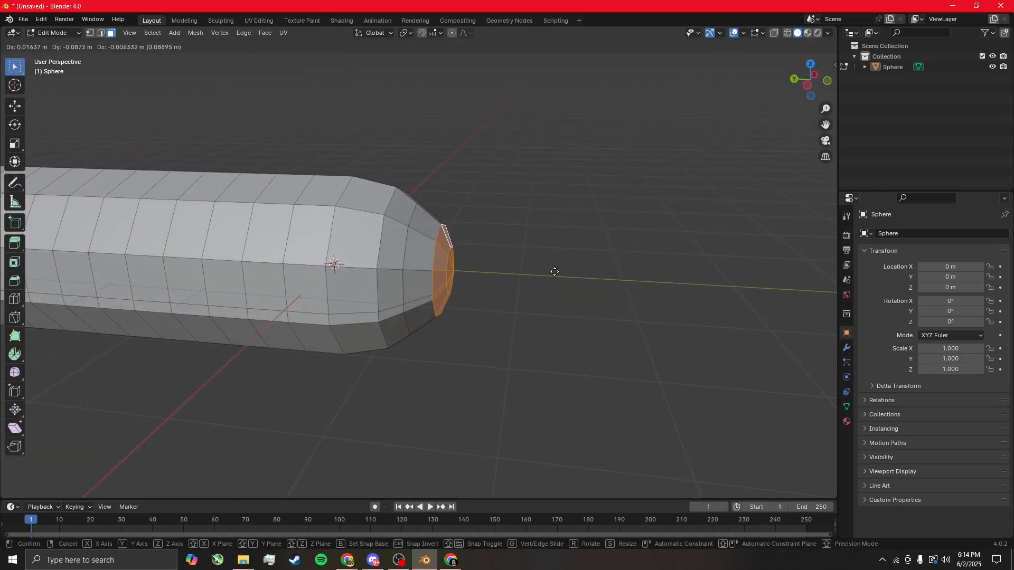
key("y")
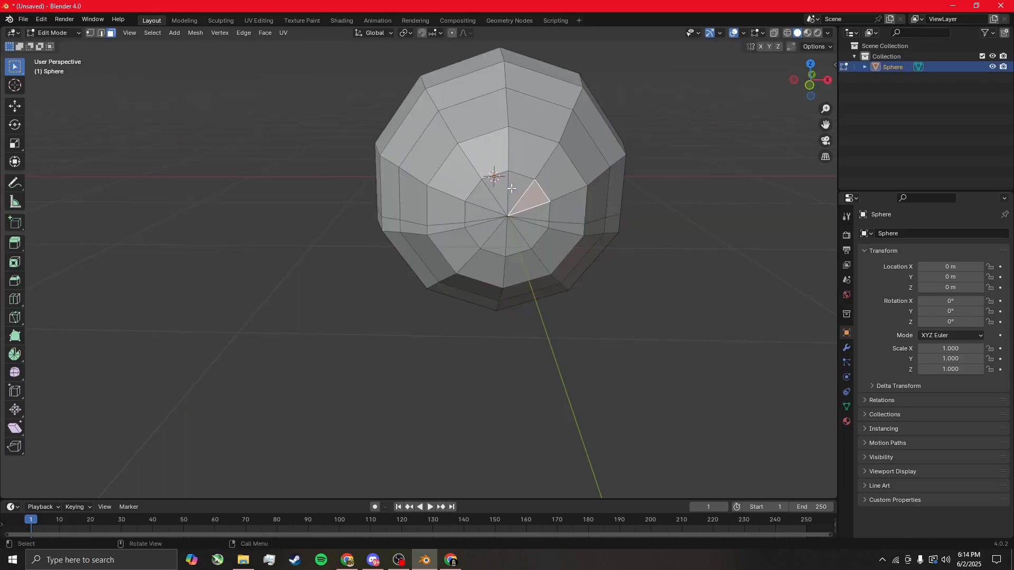
Select the triangular faces around the negative-Y pole and move them about -0.28 m in Y and -0.04 m in Z with X locked
left_click(517, 191, "shift")
left_click(499, 188, "shift")
left_click(483, 199, "shift")
left_click(479, 217, "shift")
left_click(483, 237, "shift")
left_click(496, 247, "shift")
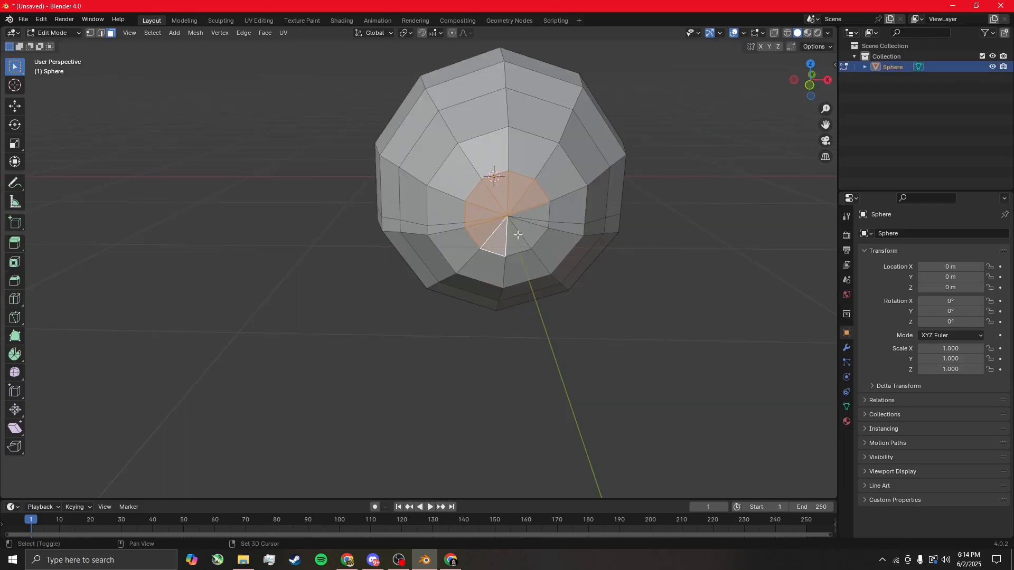
left_click(516, 244, "shift")
left_click(532, 221, "shift")
middle_click_drag(494, 237, 619, 252)
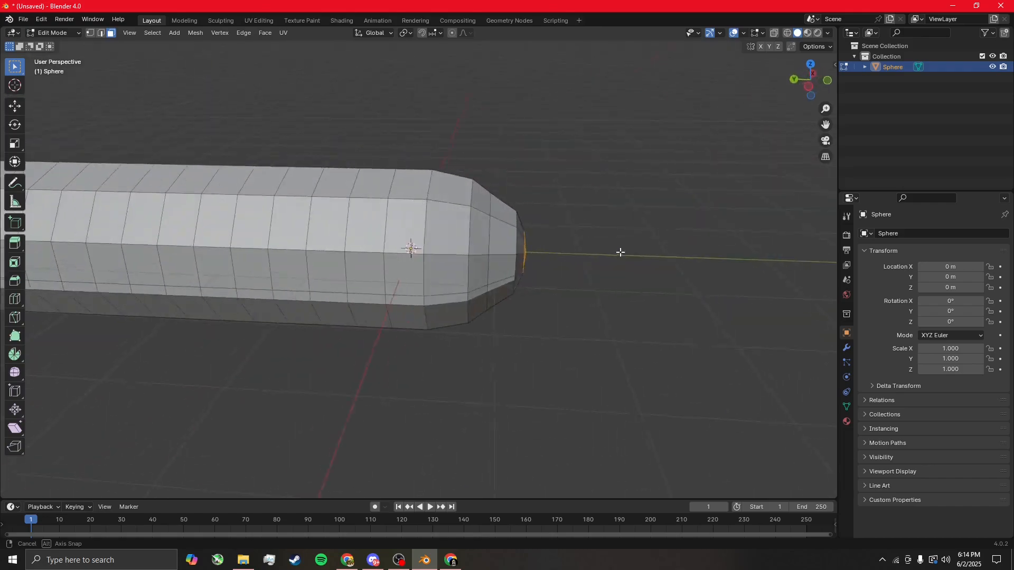
key("g")
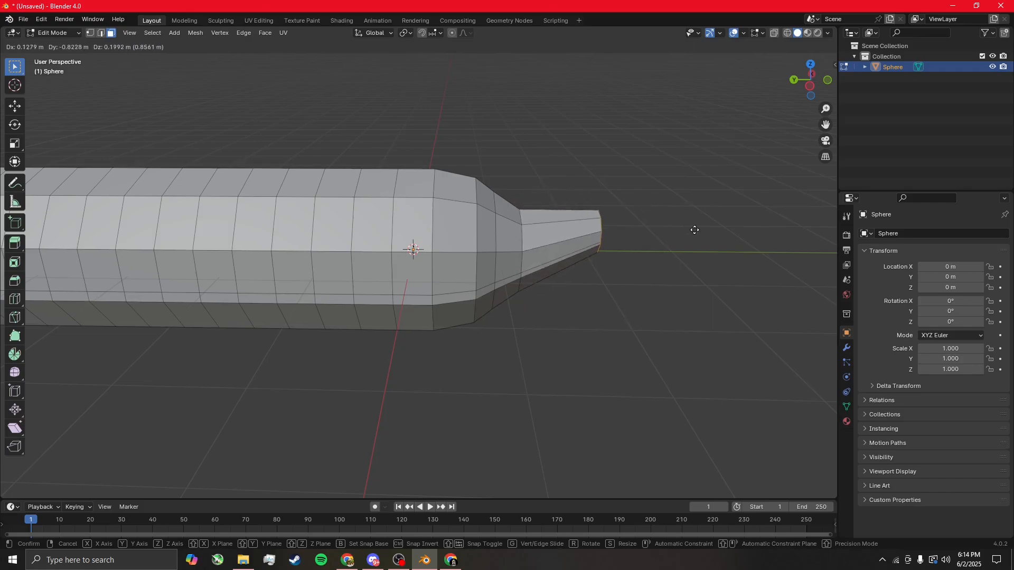
key("x")
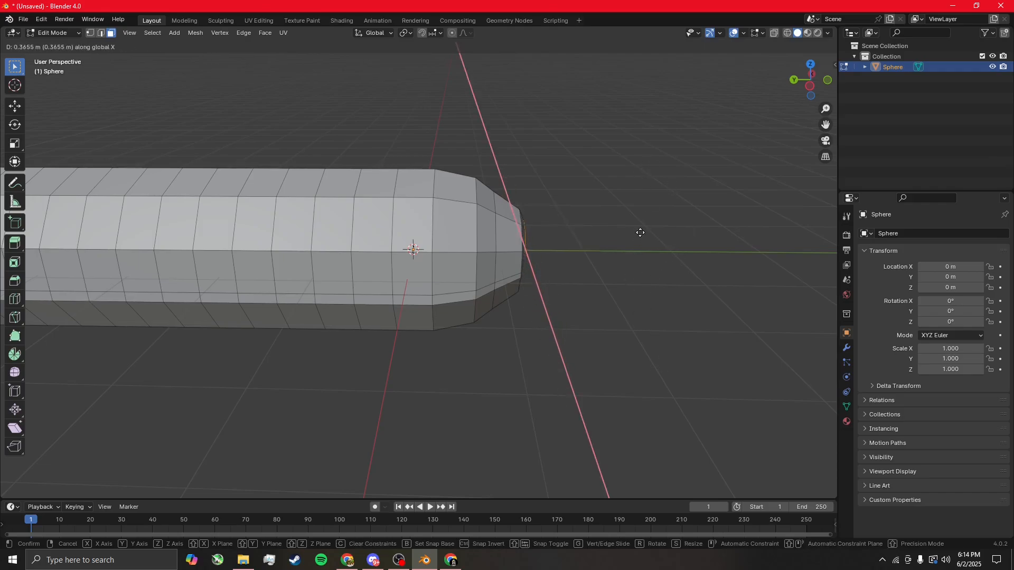
key("shift+x")
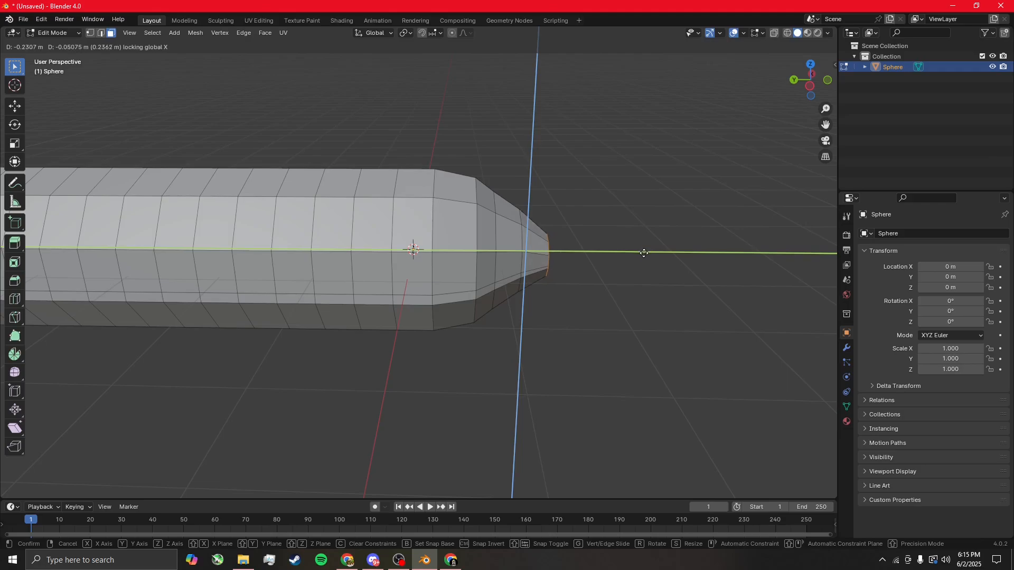
left_click(648, 253)
Select the pole vertex at the negative-Y tip and move it about -0.15 m along the global Y axis
middle_click_drag(667, 294, 363, 336)
scroll(406, 304, "up", 5)
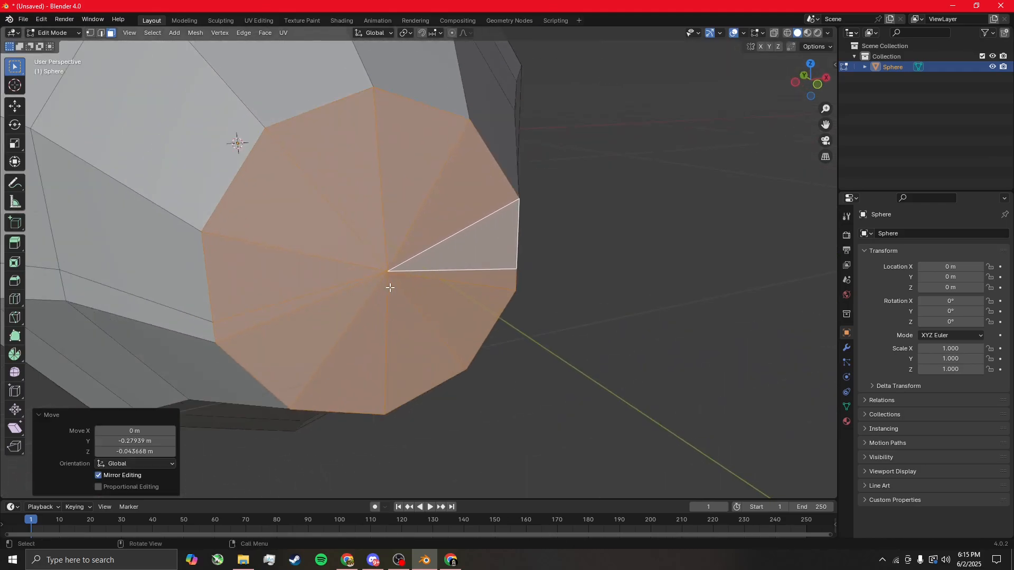
left_click(475, 288)
key("1")
scroll(391, 272, "down", 7)
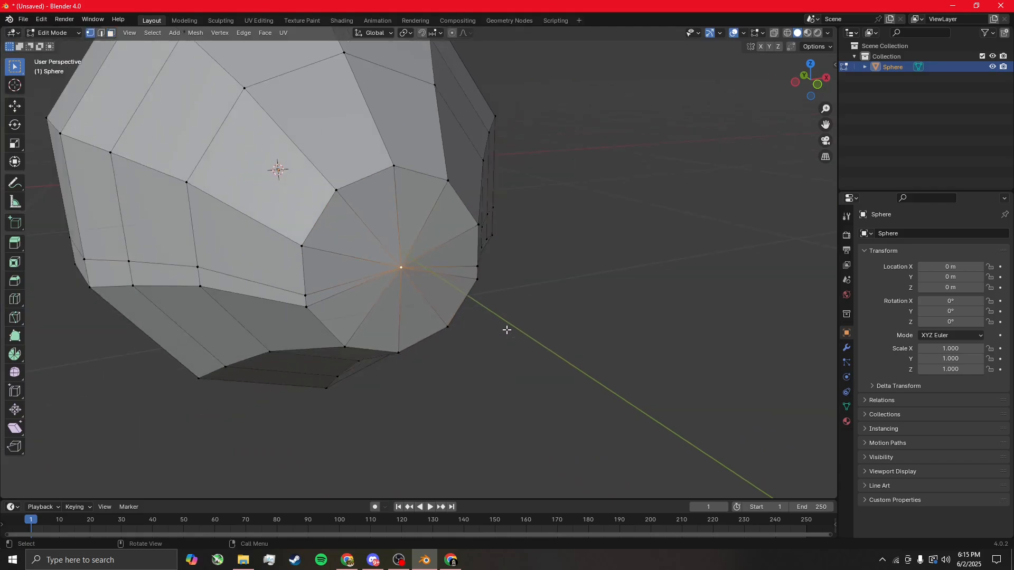
middle_click_drag(495, 324, 560, 325)
key("g")
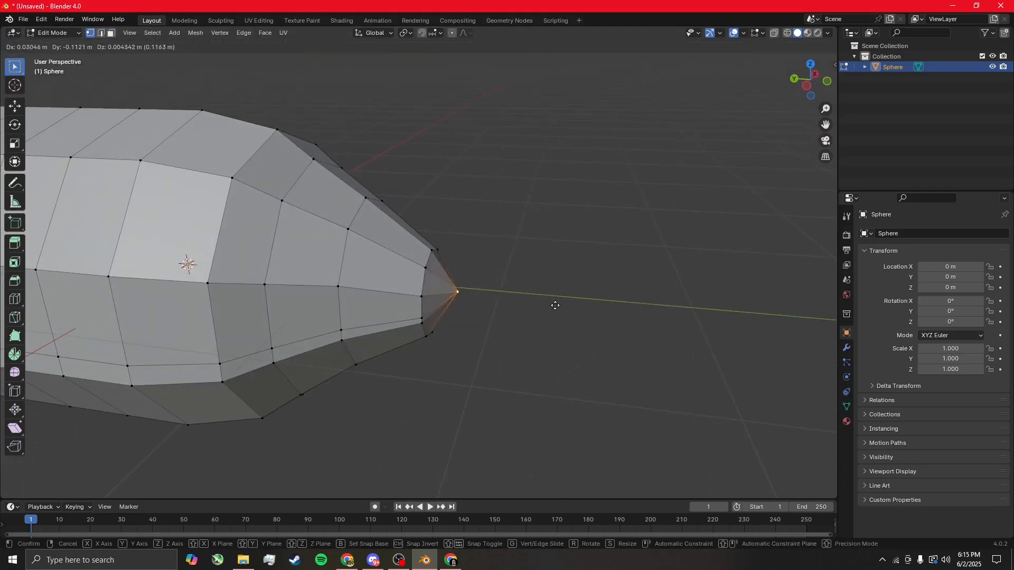
key("y")
left_click(561, 306)
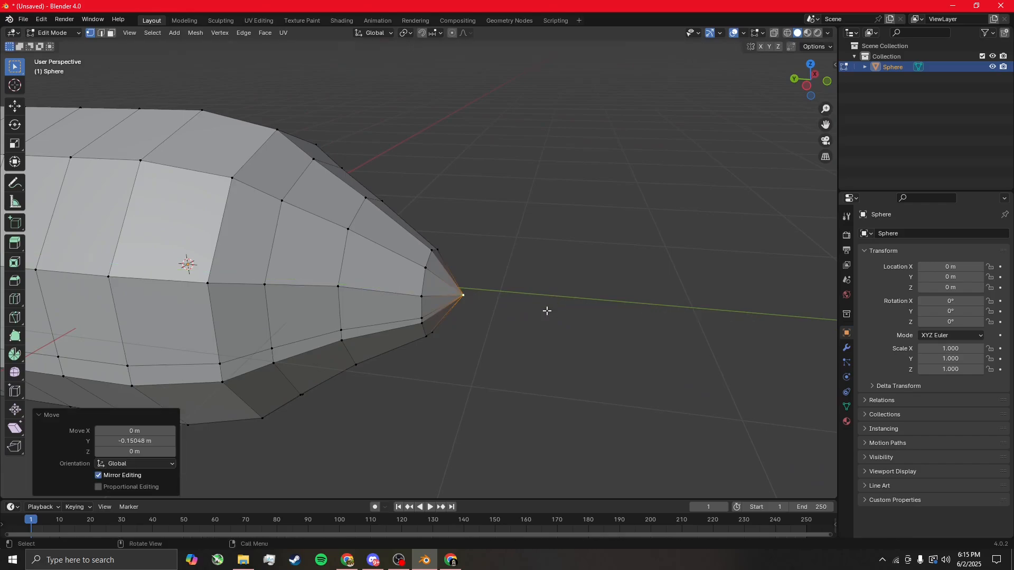
Select the cap faces at the positive-Y end and move them about 0.22 m in Y and 0.03 m in Z with X locked
scroll(545, 309, "down", 3)
middle_click_drag(487, 301, 612, 296)
middle_click_drag(611, 296, 611, 318)
middle_click_drag(406, 287, 703, 302, "shift")
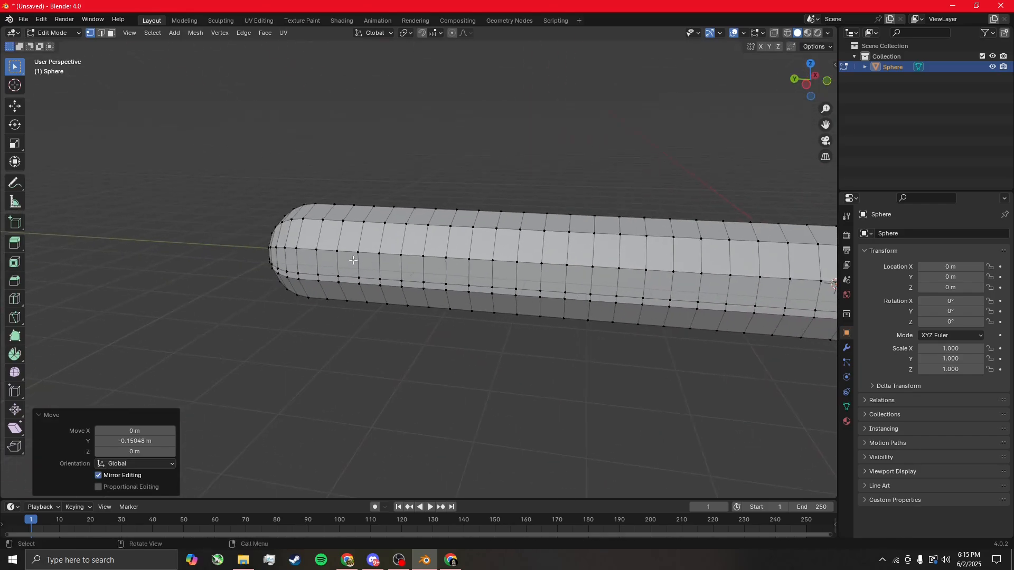
mouse_move(554, 264)
middle_mouse_down()
mouse_move(446, 267)
mouse_move(560, 274)
middle_mouse_up()
scroll(564, 317, "up", 4)
scroll(564, 330, "up", 1)
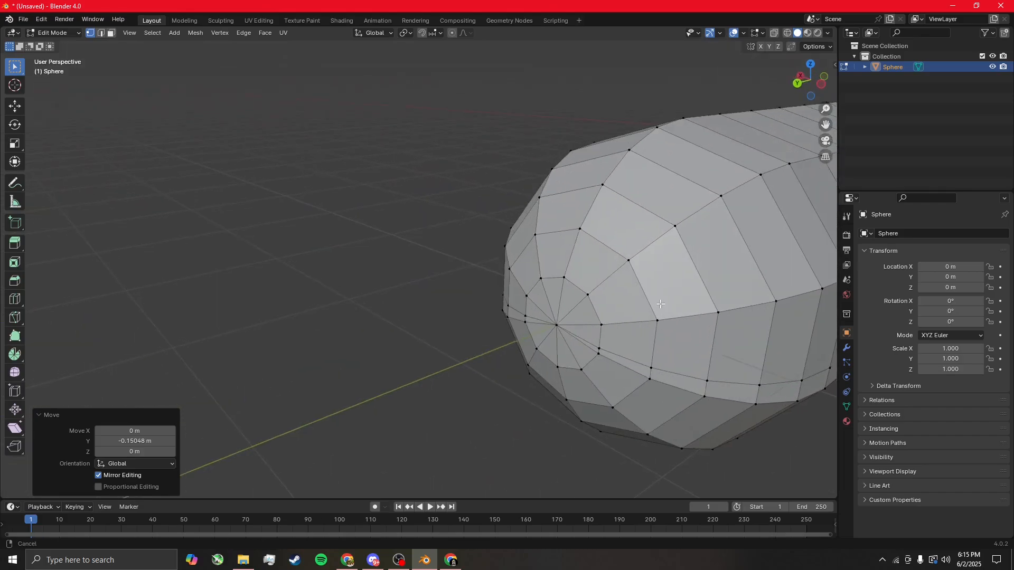
middle_click_drag(702, 320, 475, 269, "shift")
scroll(475, 269, "down", 4)
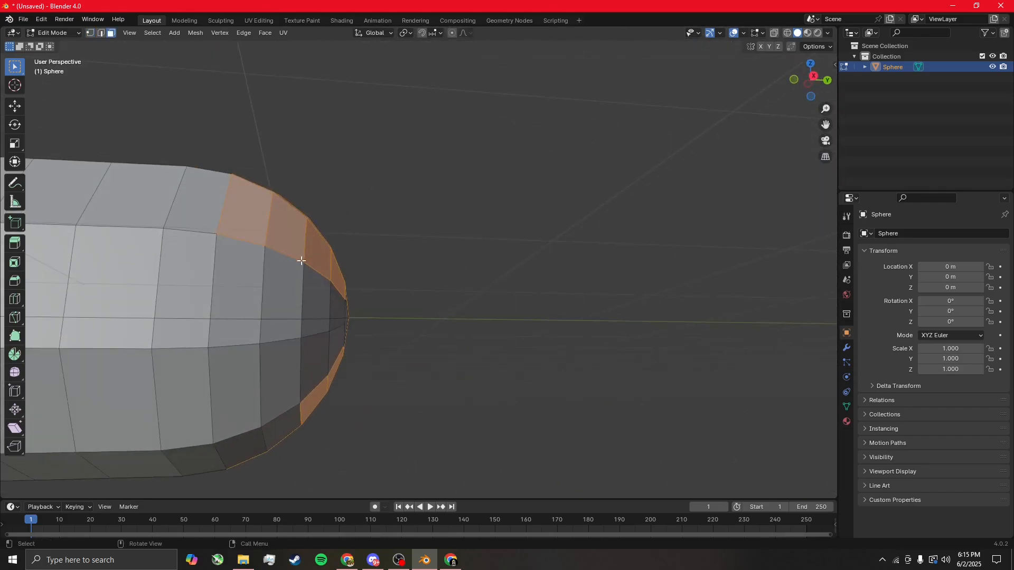
left_click_drag(249, 227, 445, 482)
scroll(464, 333, "down", 4)
middle_click_drag(464, 332, 543, 337)
key("g")
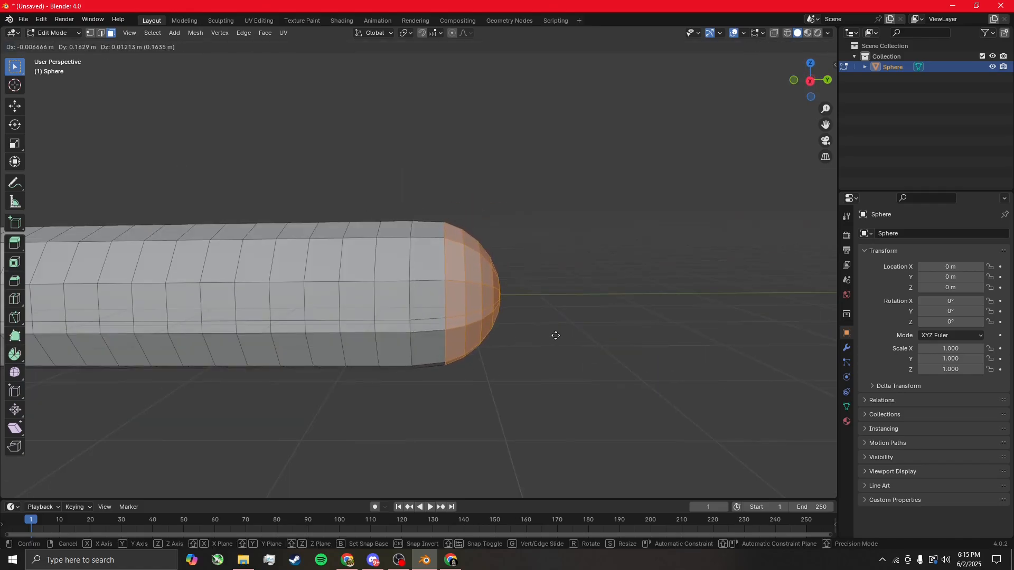
key("shift+x")
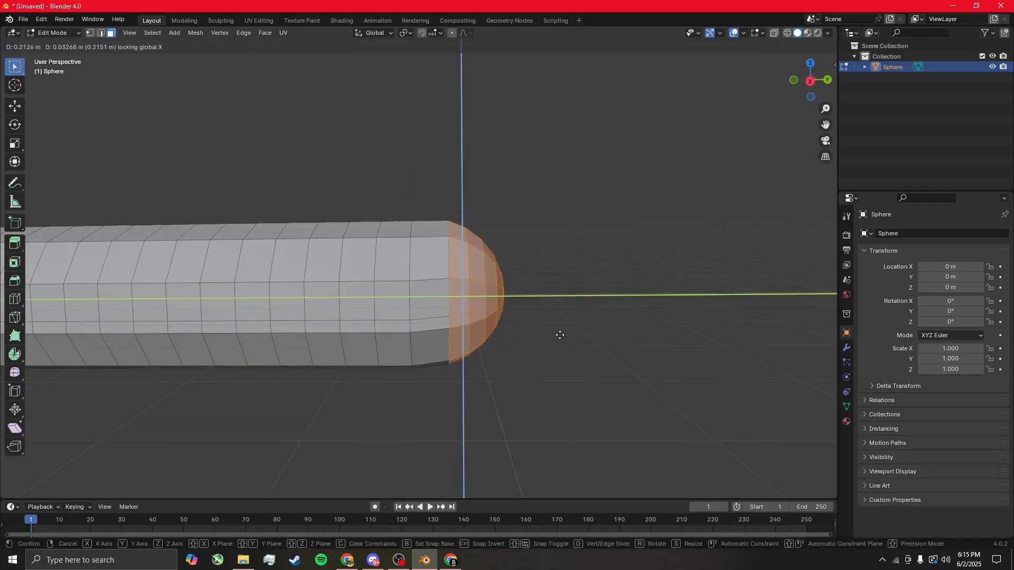
left_click(560, 334)
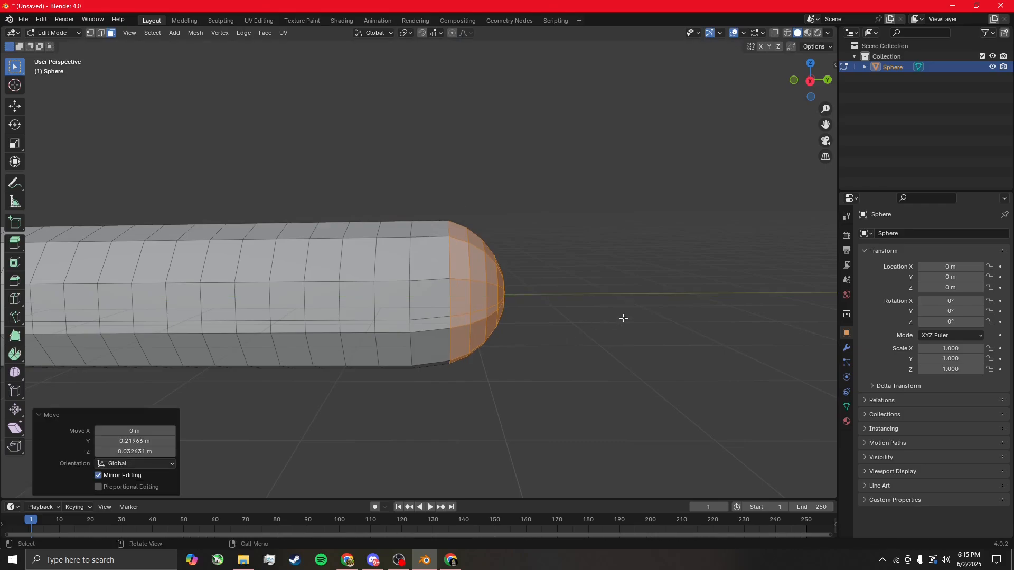
Reselect the positive-Y cap's faces without its two outermost rings, and switch to the top orthographic view
middle_click_drag(622, 317, 442, 244)
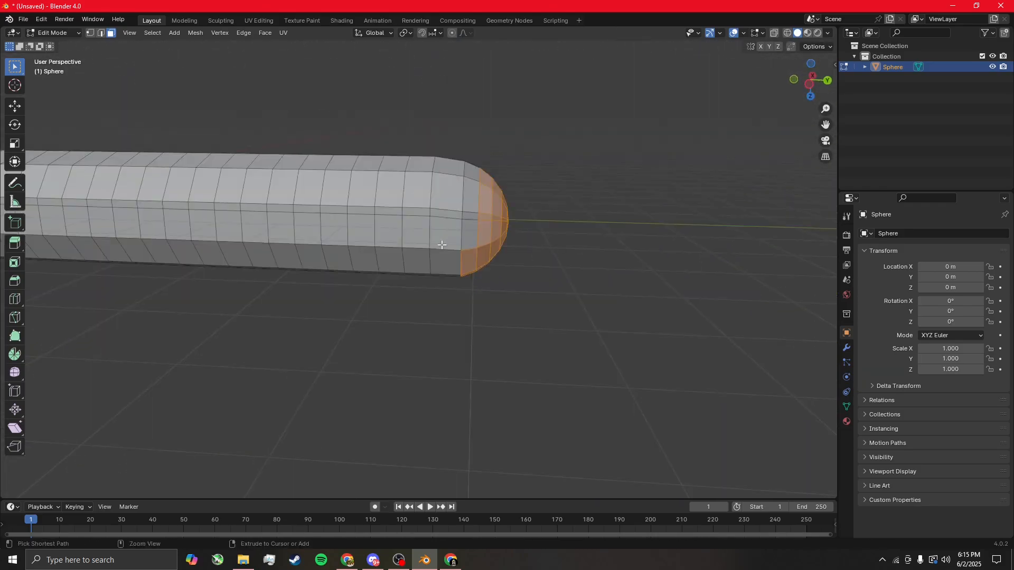
left_click_drag(481, 326, 483, 324)
middle_click_drag(489, 321, 822, 86)
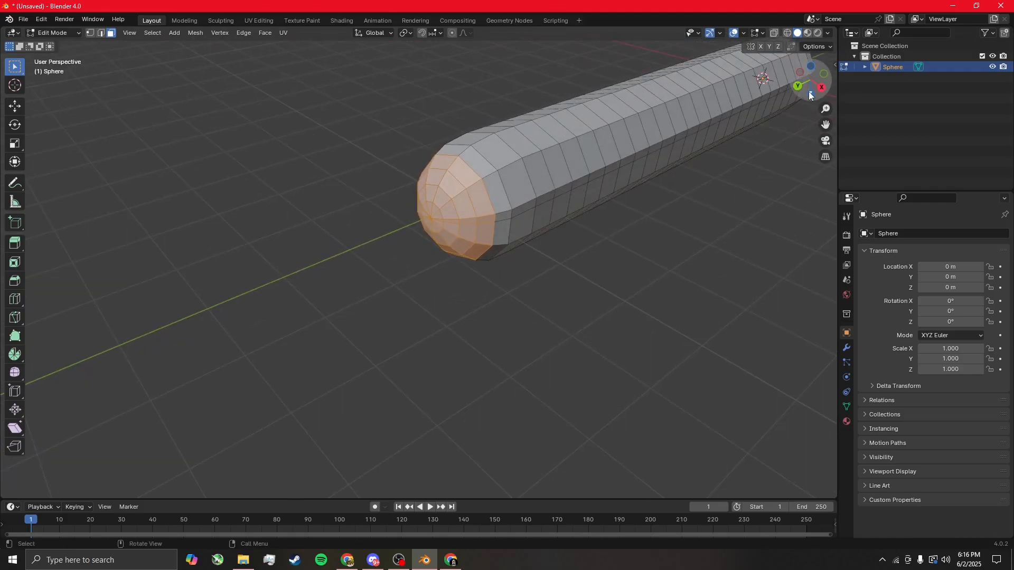
left_click(810, 95)
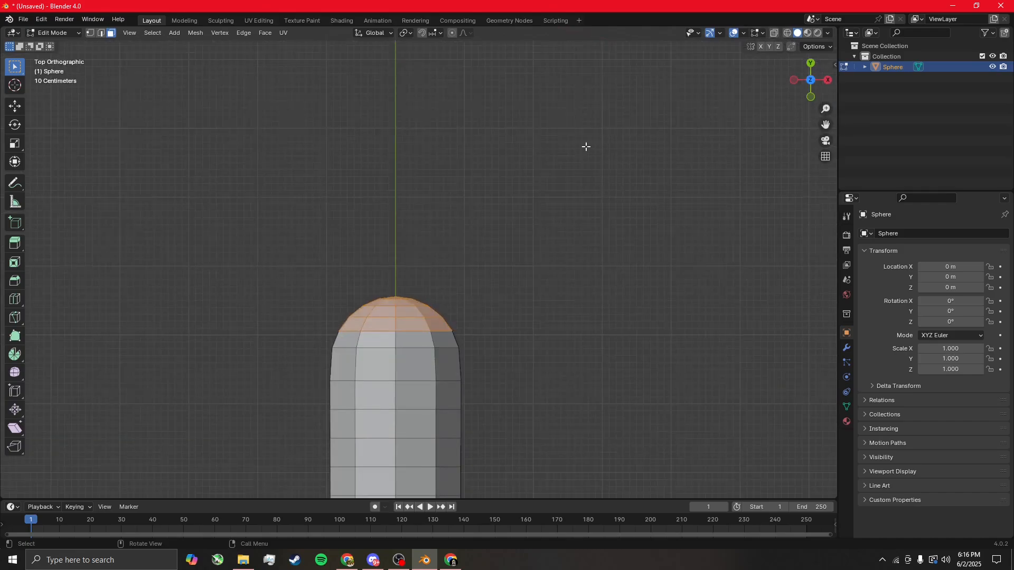
Move the selected positive-Y cap faces about 0.24 m in Y and 0.11 m in Z with X locked
middle_click_drag(462, 246, 843, 101)
left_click(811, 69)
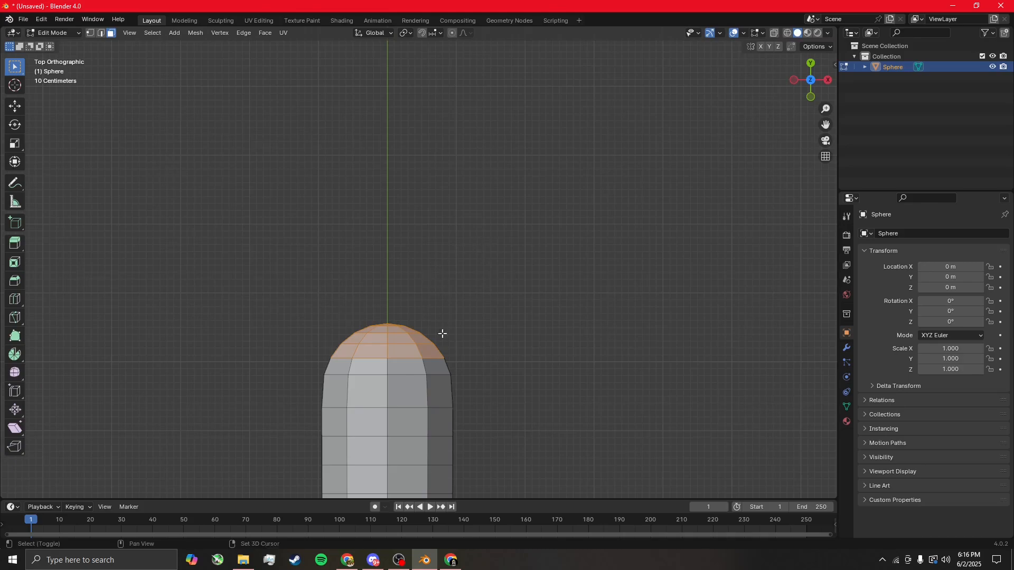
middle_click_drag(443, 334, 509, 204, "shift")
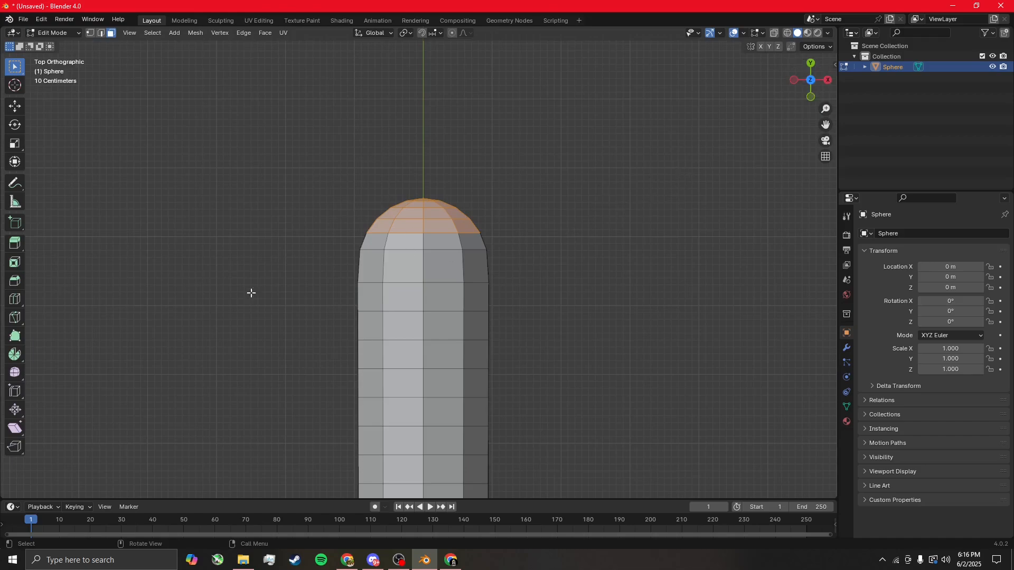
middle_click_drag(251, 293, 497, 227)
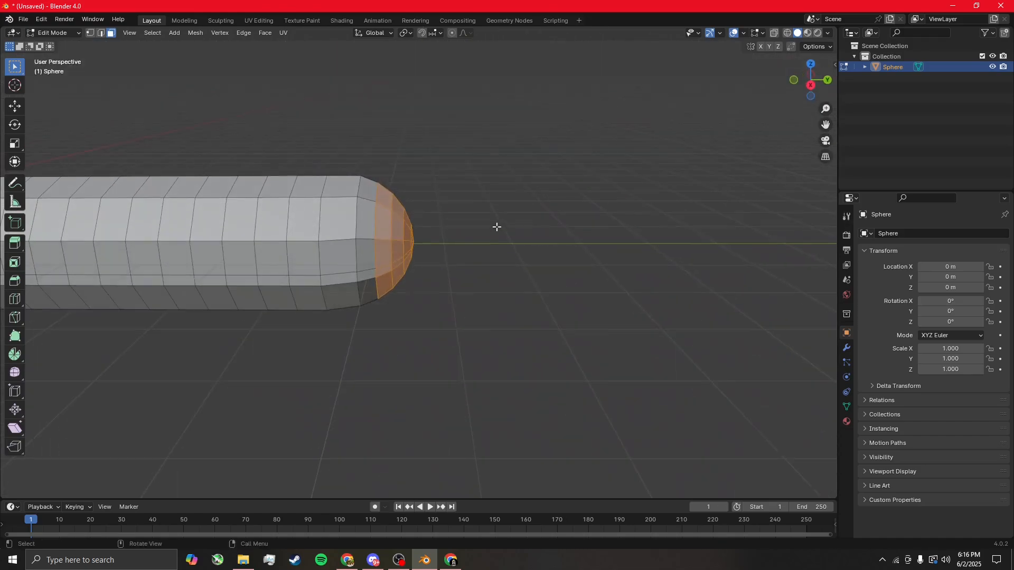
key("g")
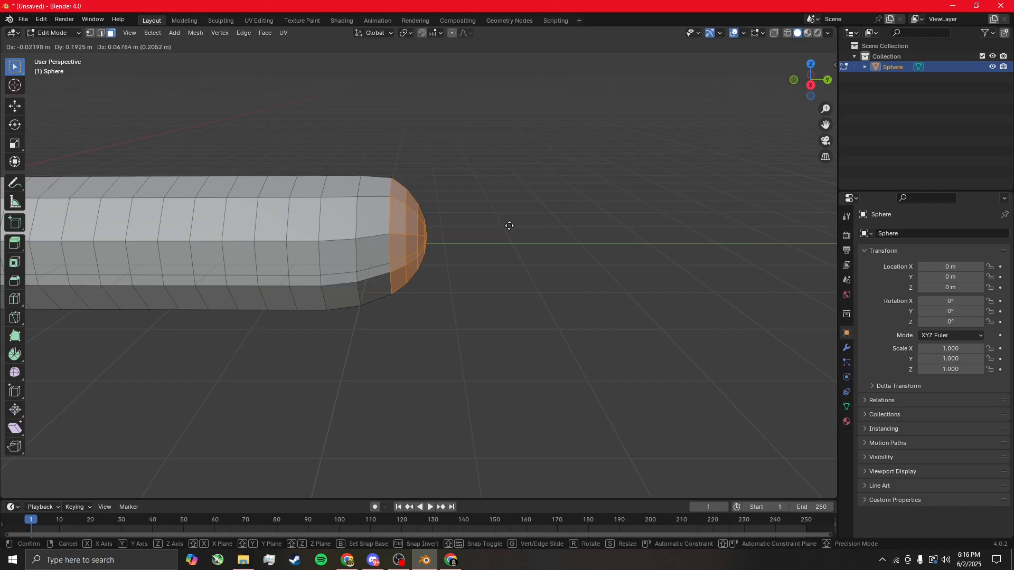
key("shift+x")
left_click(514, 225)
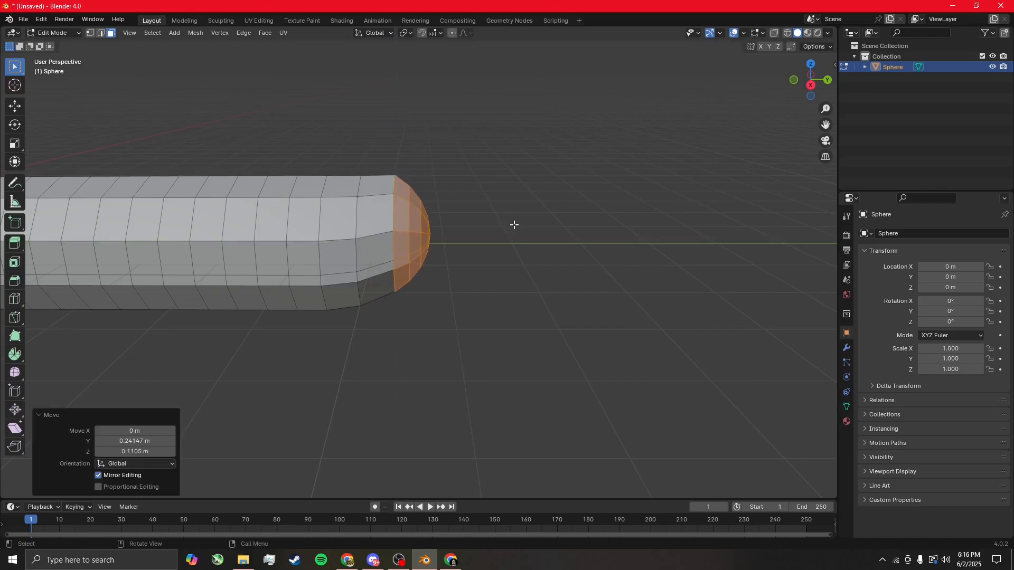
Drop the outermost ring from the cap selection and move the remaining faces about 0.23 m in Y and 0.14 m in Z
mouse_move(514, 225)
middle_mouse_down()
mouse_move(508, 208)
mouse_move(498, 217)
mouse_move(508, 323)
mouse_move(508, 242)
mouse_move(509, 346)
mouse_move(535, 127)
mouse_move(513, 241)
mouse_move(515, 224)
middle_mouse_up()
key("g")
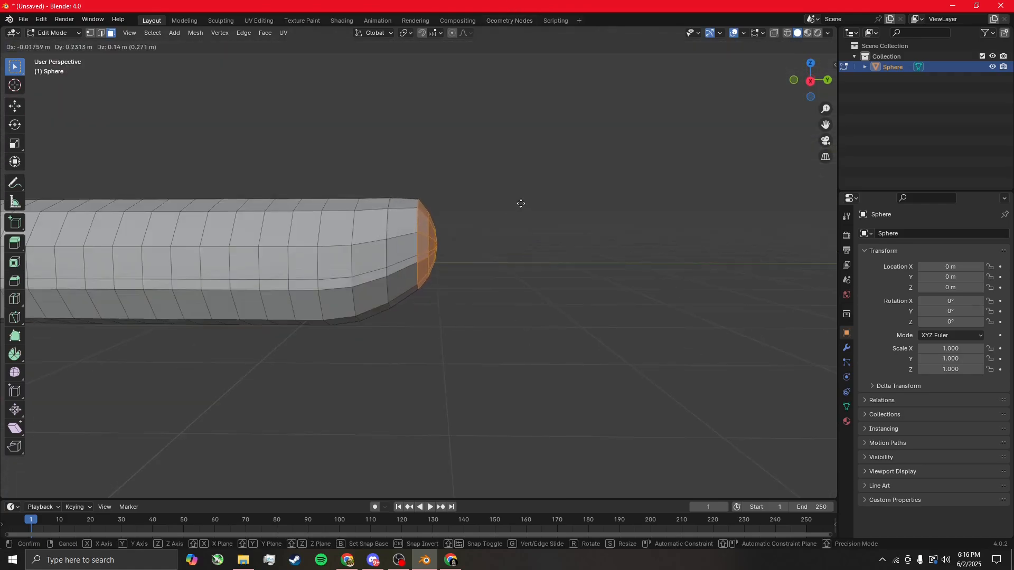
left_click(523, 203)
Reduce the selection to the cap's inner faces, including the underside, and move them outward and up with X locked
left_click_drag(427, 187, 389, 328)
middle_click_drag(491, 221, 483, 278)
middle_click_drag(459, 380, 459, 267)
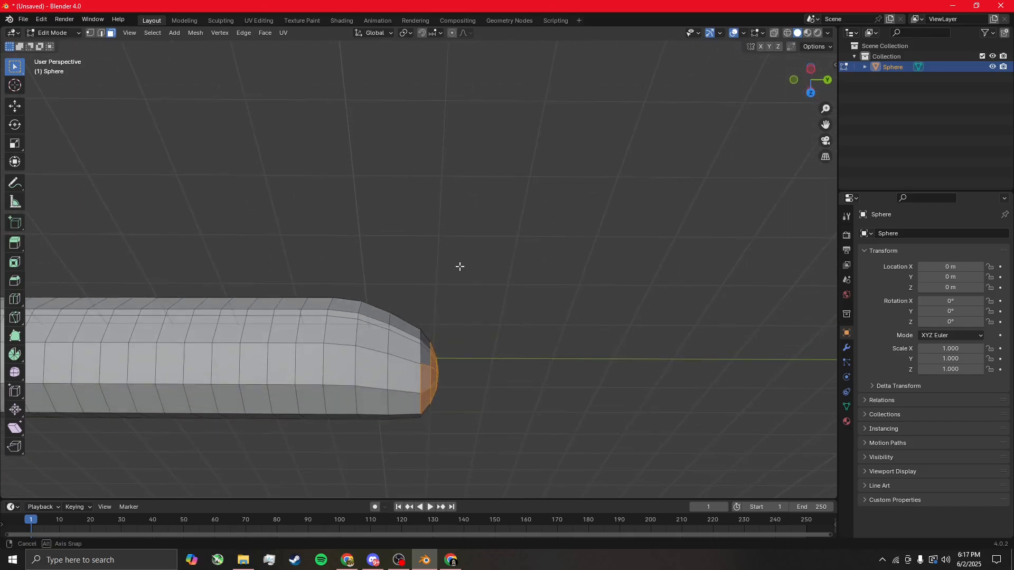
left_click_drag(406, 371, 426, 420)
middle_click_drag(432, 416, 640, 316)
key("g")
key("shift+x")
left_click(545, 272)
Select the triangular faces around the positive-Y pole and move them about 0.38 m in Y and 0.17 m in Z with X locked
left_click(541, 319)
key("g")
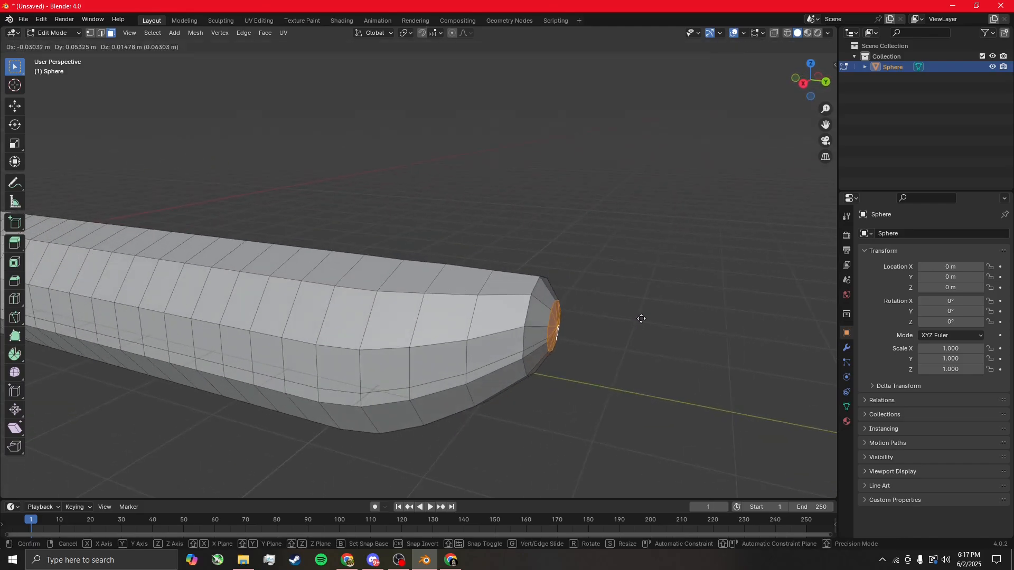
key("shift+x")
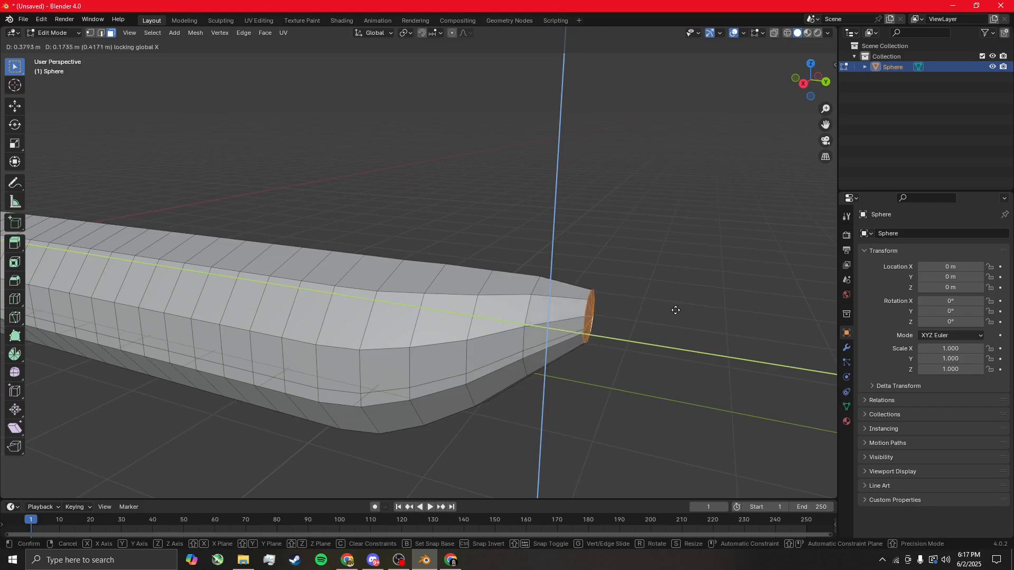
left_click(682, 310)
Select the pole vertex at the positive-Y tip in vertex mode and move it outward with X locked
middle_click_drag(682, 310, 617, 314)
key("1")
key("g")
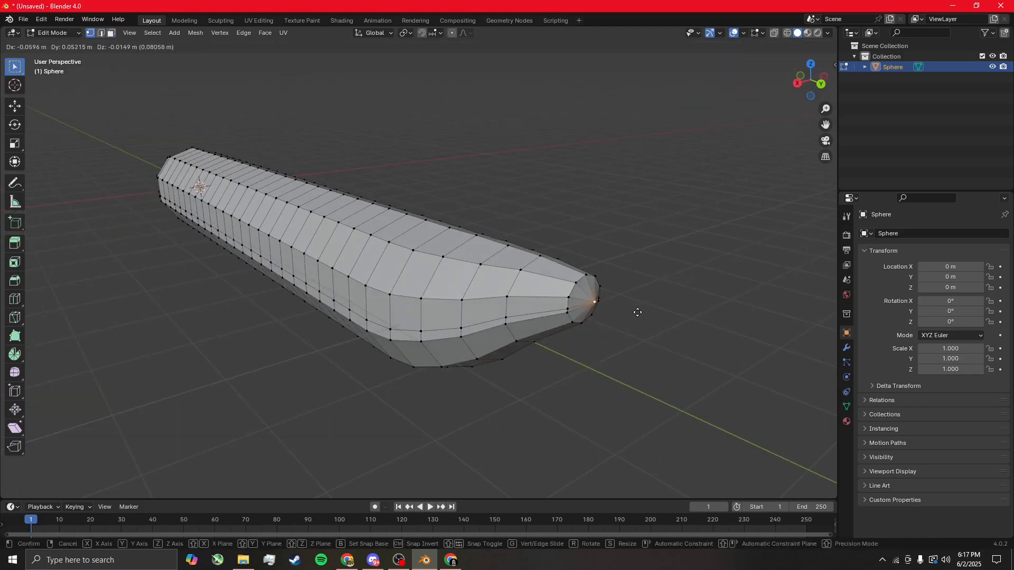
key("shift+x")
left_click(653, 311)
Select all faces of the tapered positive-Y end in face mode and scale them along the global X axis
middle_click_drag(653, 311, 582, 306)
key("3")
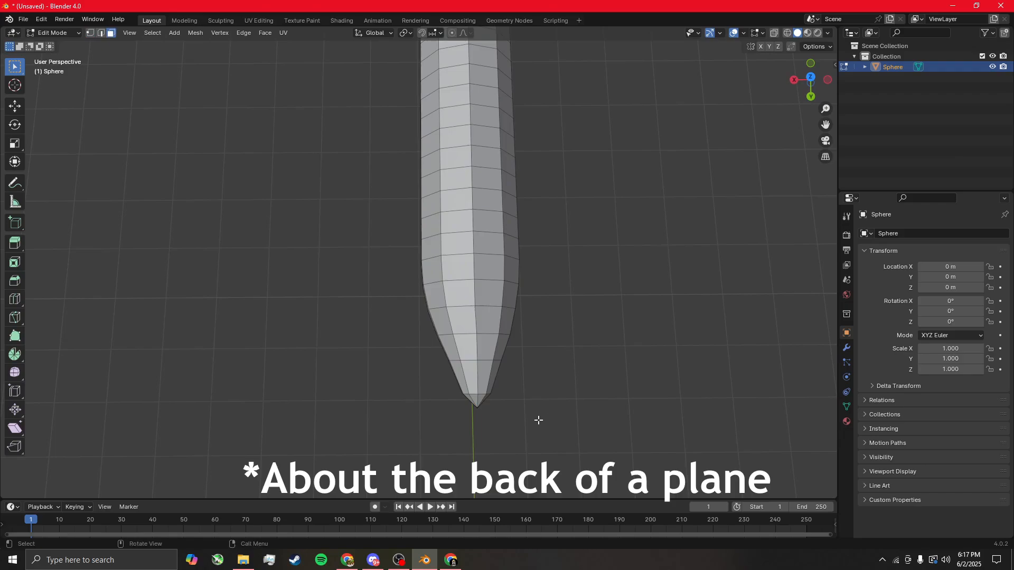
left_click_drag(539, 420, 407, 267)
middle_click_drag(425, 344, 442, 197)
left_click_drag(526, 209, 432, 152)
middle_click_drag(404, 173, 544, 233)
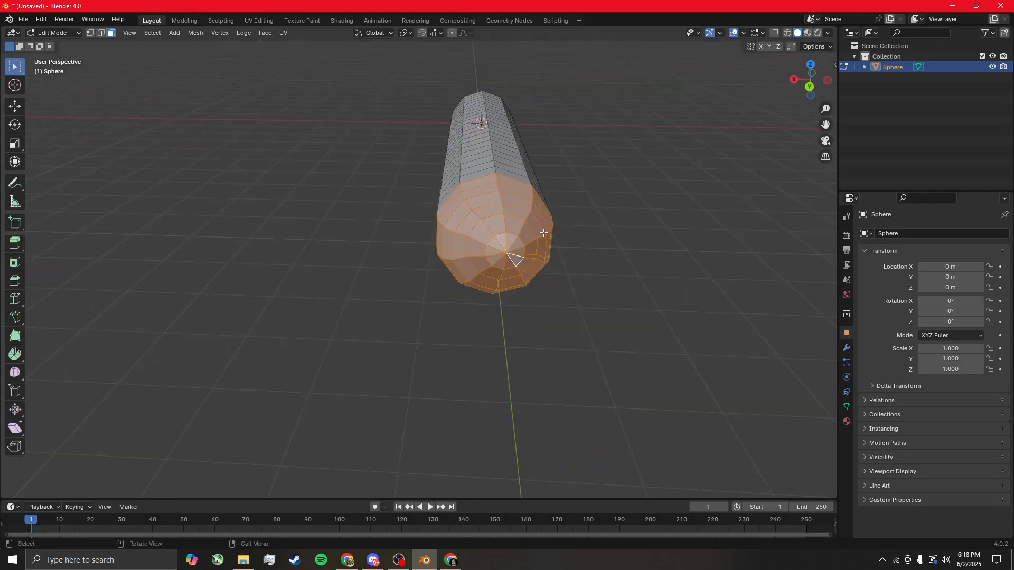
key("s")
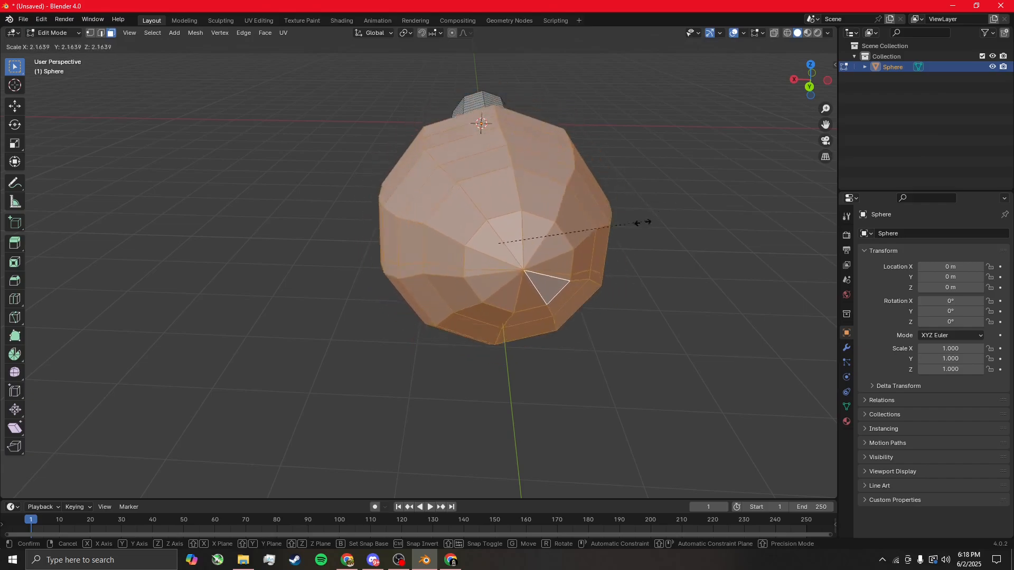
key("x")
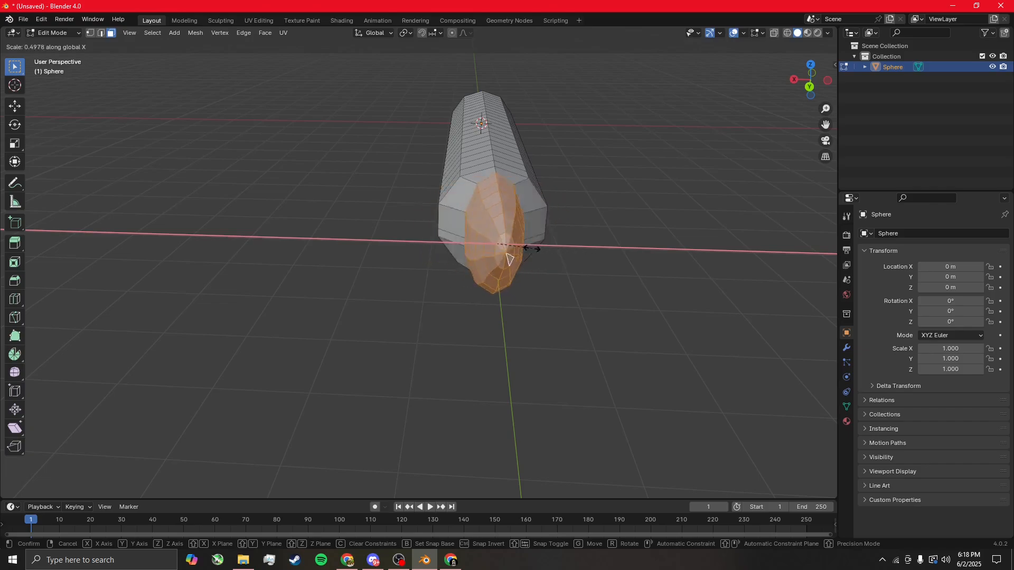
left_click(560, 244)
Reselect the outer rings of the tapered positive-Y end and scale them to about 0.83 along the global X axis
middle_click_drag(561, 242, 498, 273)
key("b")
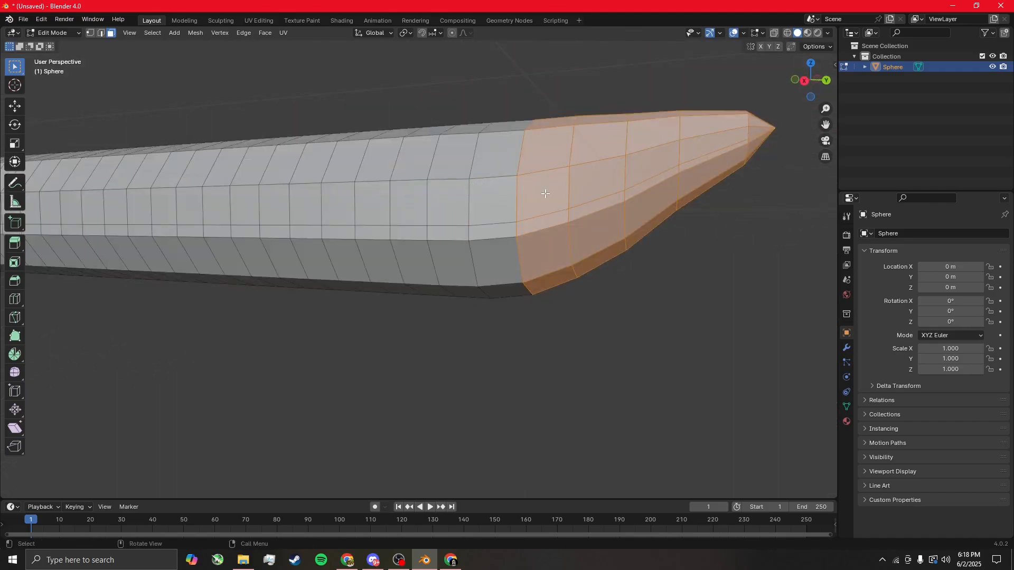
middle_click_drag(546, 193, 471, 255)
key("s")
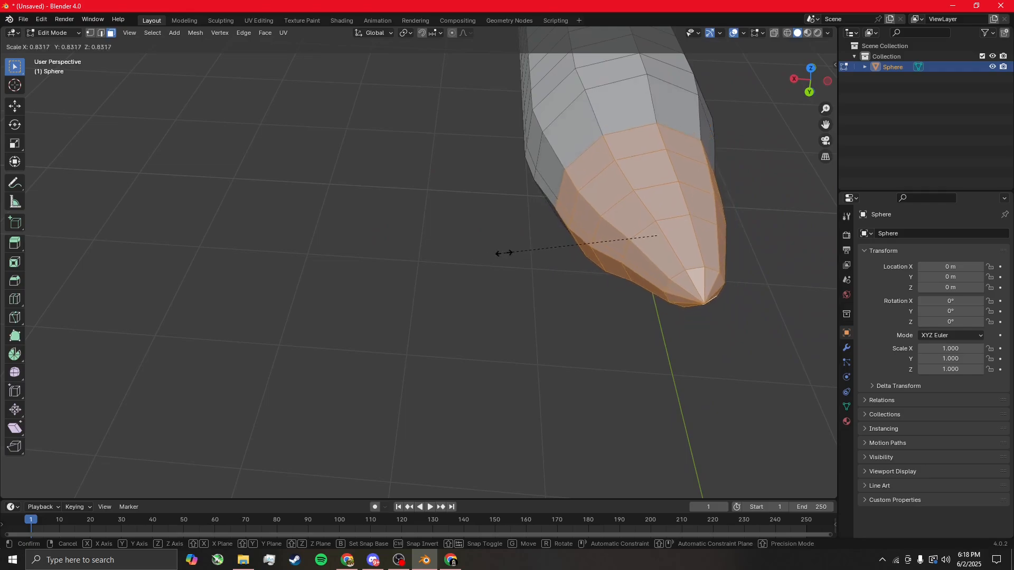
key("x")
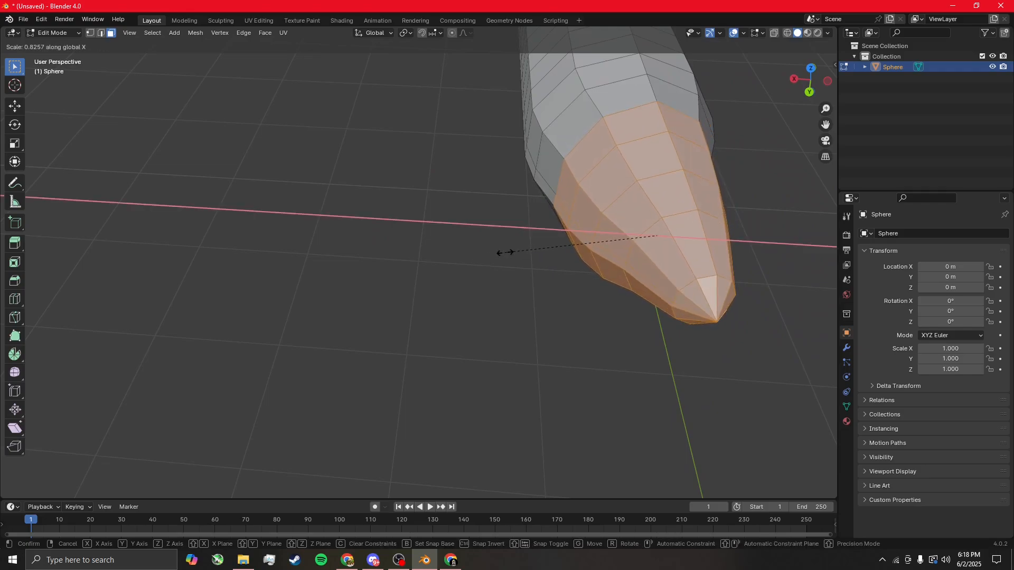
left_click(505, 252)
Clear the selection and select a strip of six narrow faces along the lower middle of the body's positive-X side
middle_click_drag(623, 244, 512, 235)
scroll(512, 235, "down", 5)
left_click(423, 226)
middle_click_drag(423, 227, 495, 195)
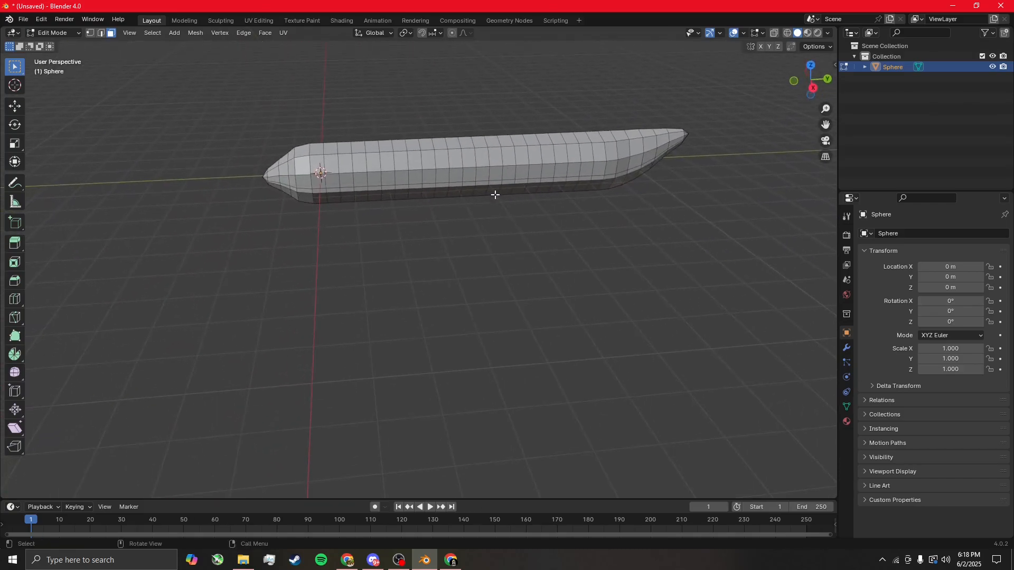
scroll(509, 154, "up", 3)
middle_click_drag(509, 154, 422, 281, "shift")
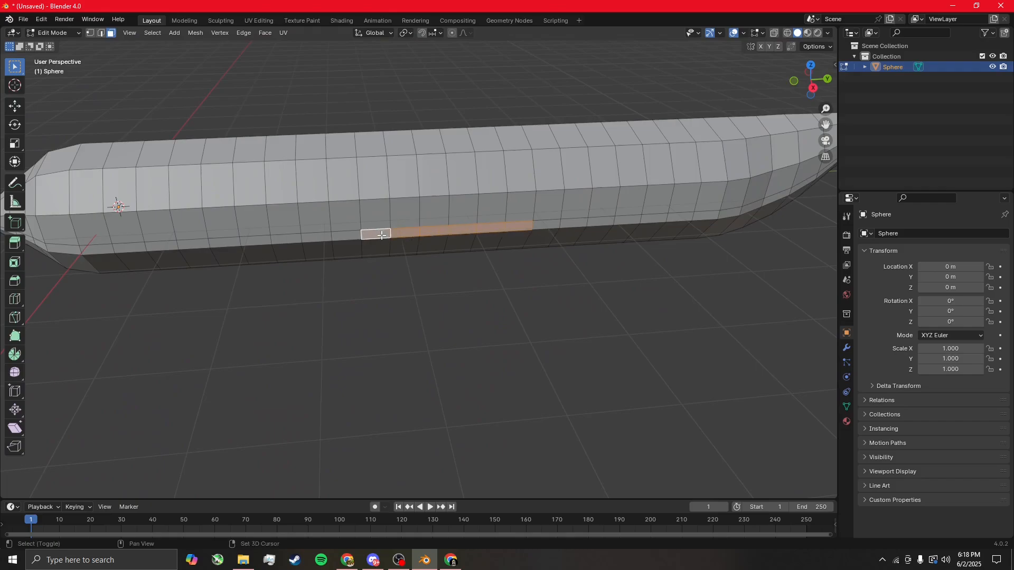
middle_click_drag(381, 235, 529, 206)
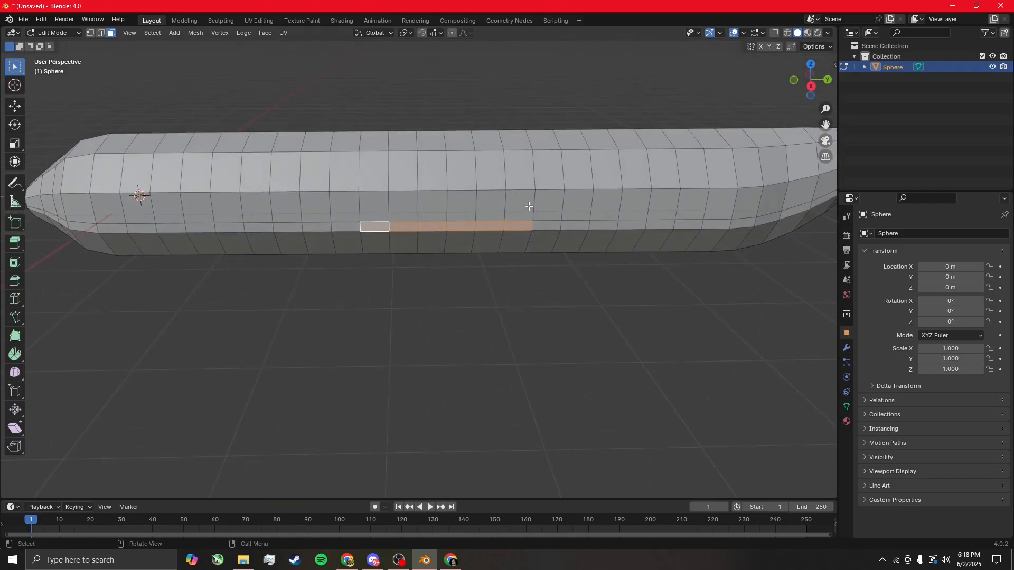
middle_click_drag(504, 153, 655, 173)
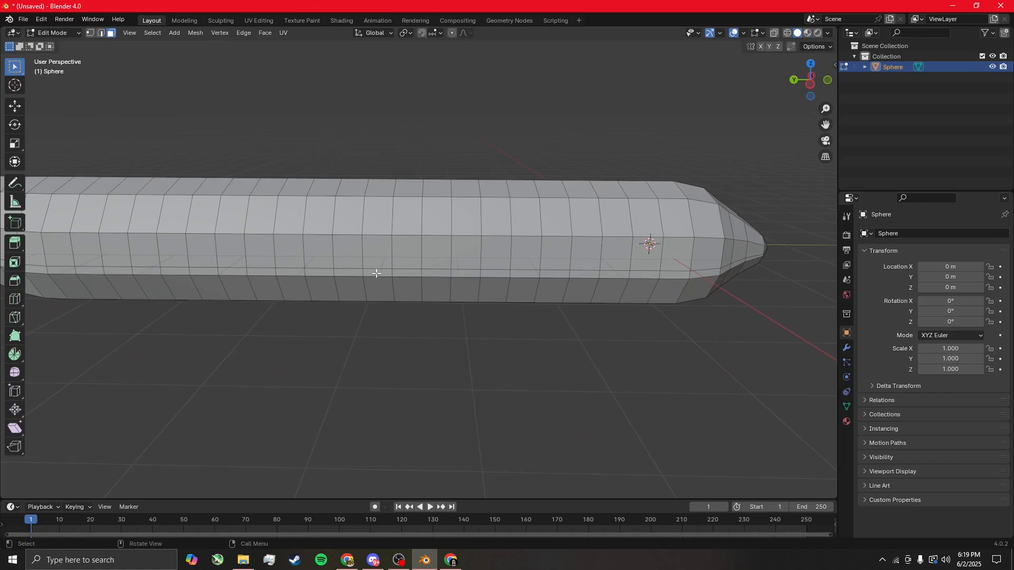
middle_click_drag(534, 171, 631, 122)
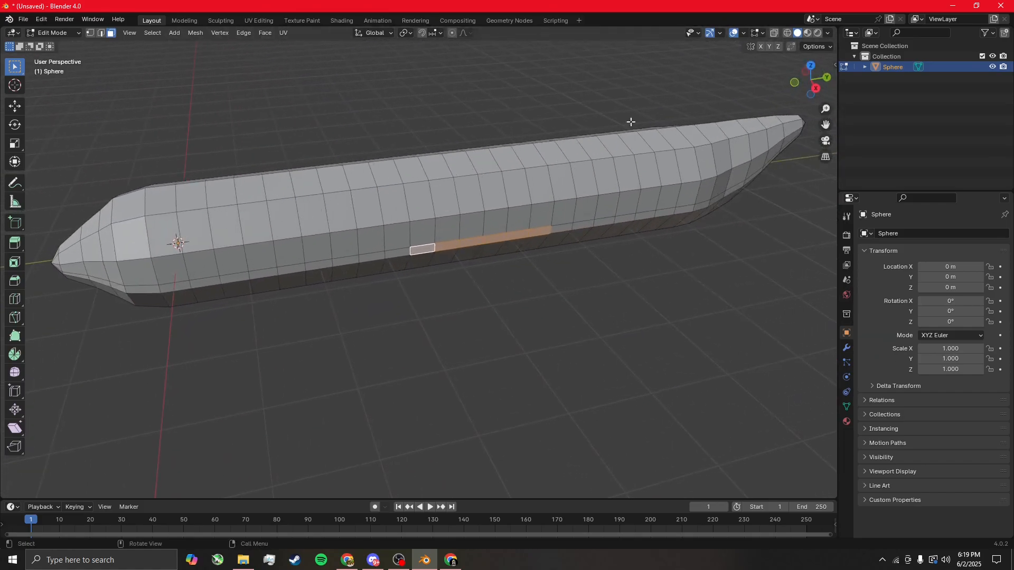
Preview the mesh in Material Preview and Rendered shading, and return to Solid shading
left_click(807, 33)
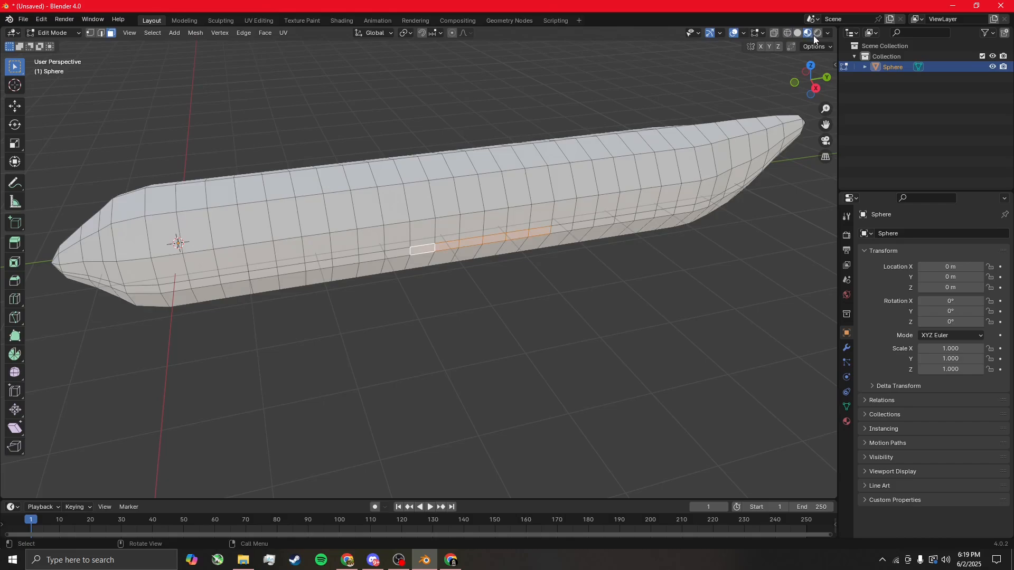
left_click(817, 33)
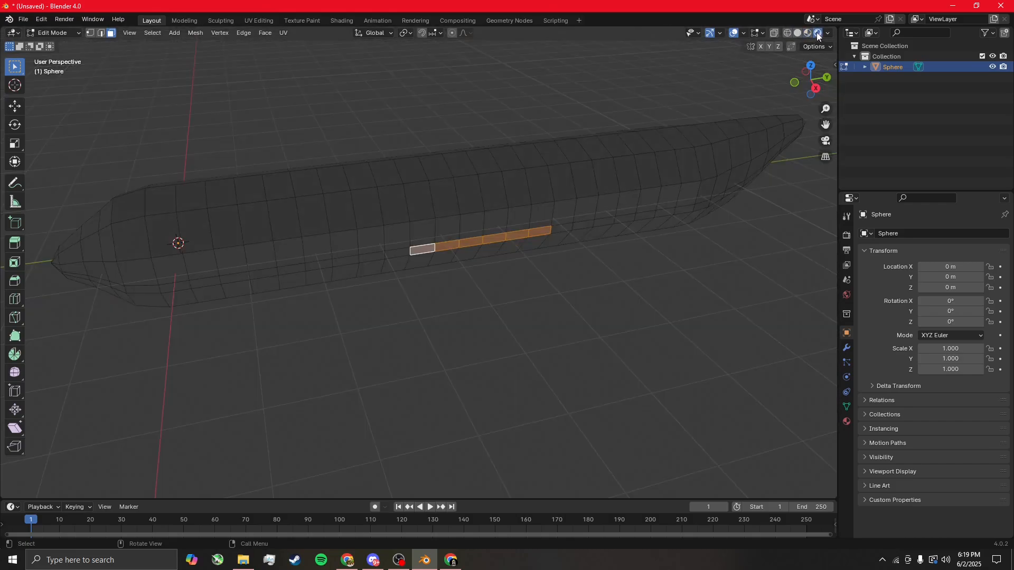
middle_click_drag(761, 50, 701, 115)
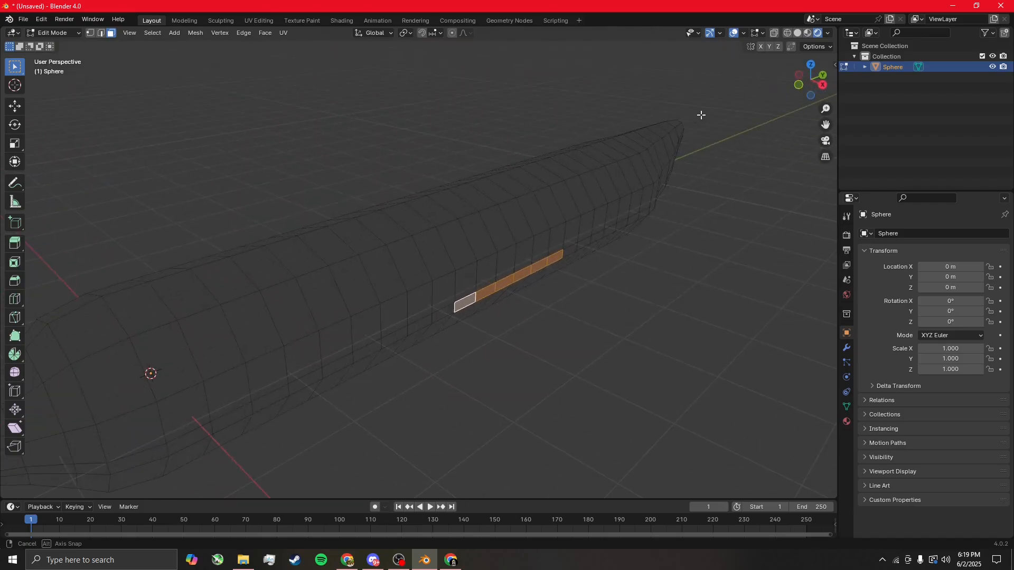
left_click(797, 33)
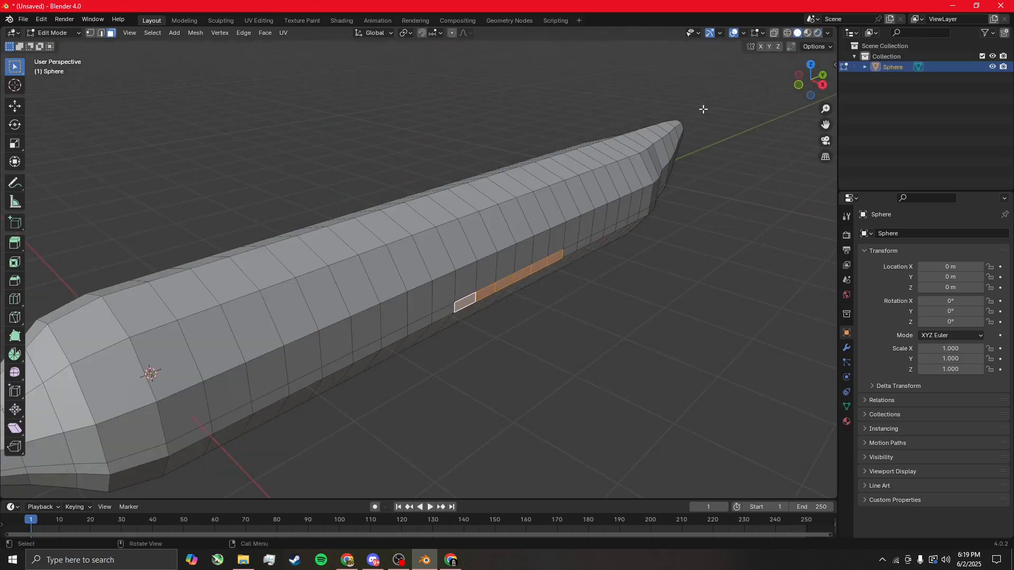
middle_click_drag(609, 165, 574, 170)
middle_click_drag(485, 172, 651, 97)
Add the matching six-face strip on the negative-X side to the selection in Wireframe shading, and return to Solid shading
left_click(787, 33)
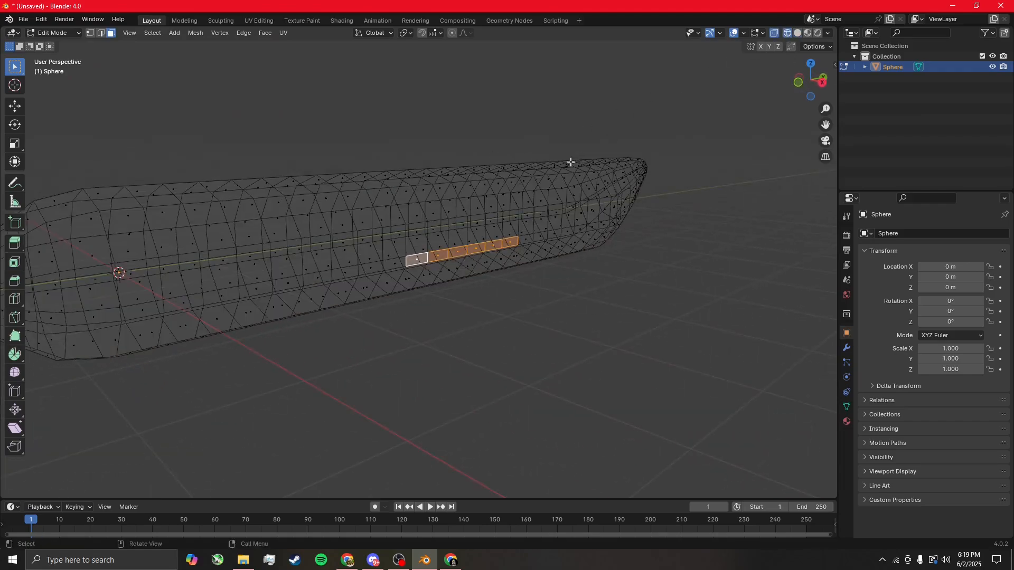
mouse_move(570, 163)
middle_mouse_down()
mouse_move(469, 215)
mouse_move(649, 254)
mouse_move(695, 199)
mouse_move(495, 247)
mouse_move(496, 236)
middle_mouse_up()
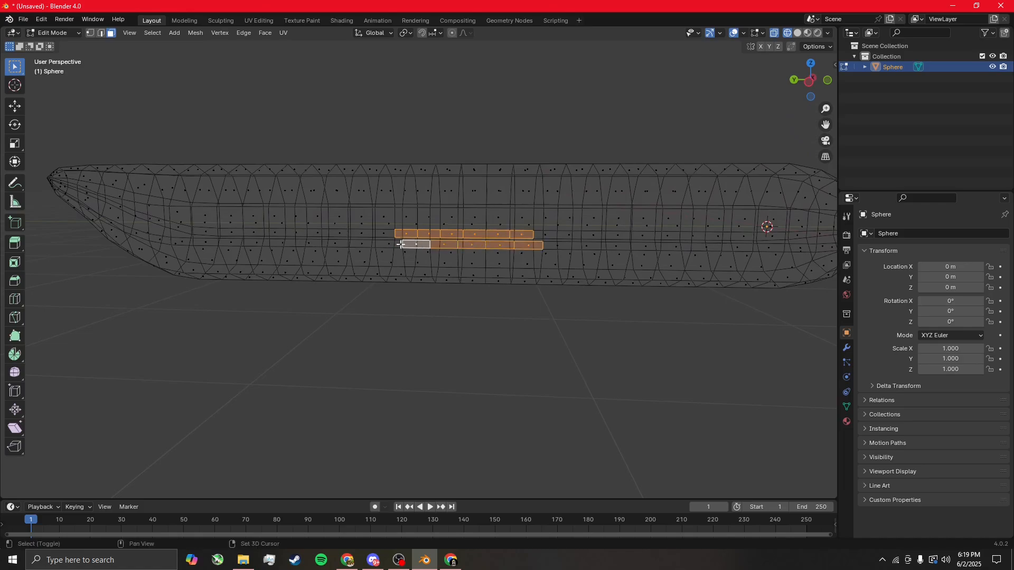
middle_click_drag(400, 245, 790, 84)
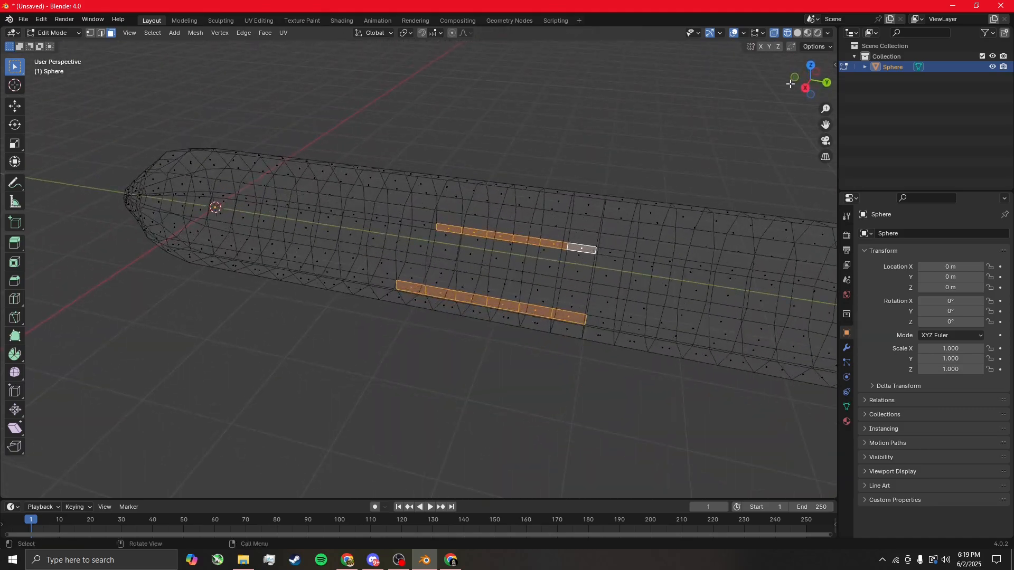
left_click(797, 32)
mouse_move(475, 238)
middle_mouse_down()
mouse_move(442, 184)
mouse_move(442, 283)
mouse_move(468, 245)
mouse_move(530, 254)
mouse_move(419, 294)
mouse_move(477, 211)
mouse_move(547, 217)
mouse_move(503, 224)
middle_mouse_up()
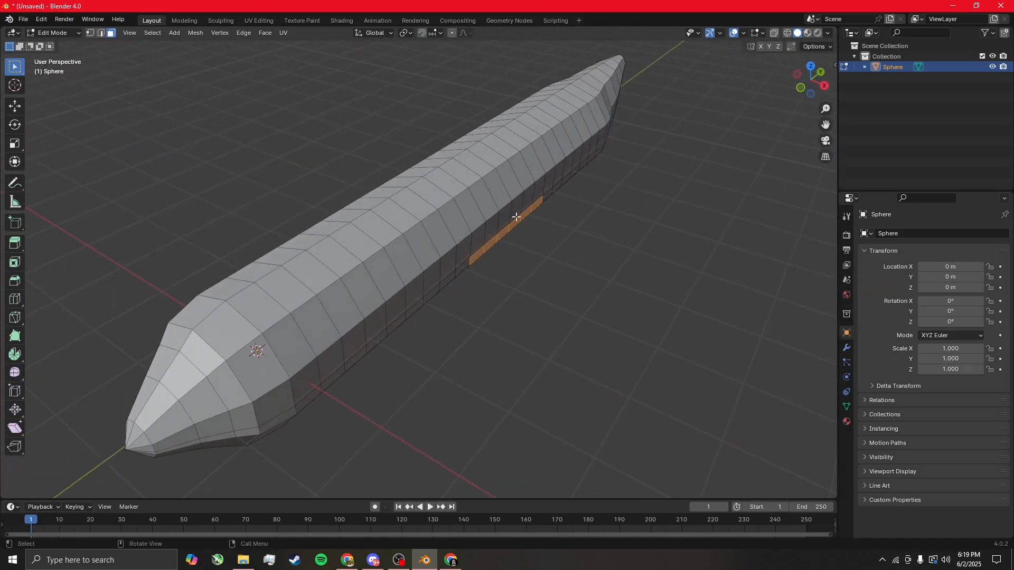
key("g")
key("z")
key("z")
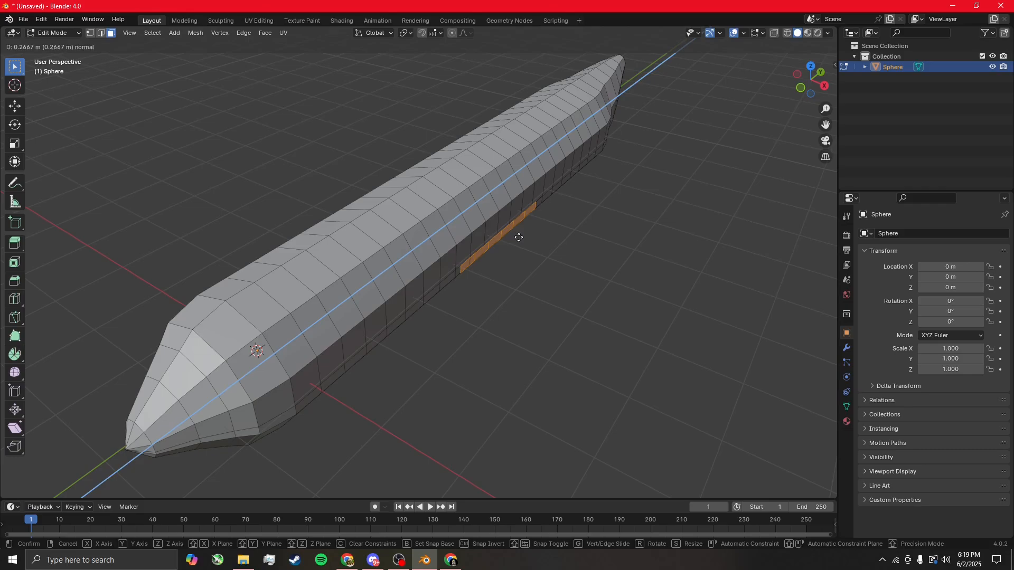
key("z")
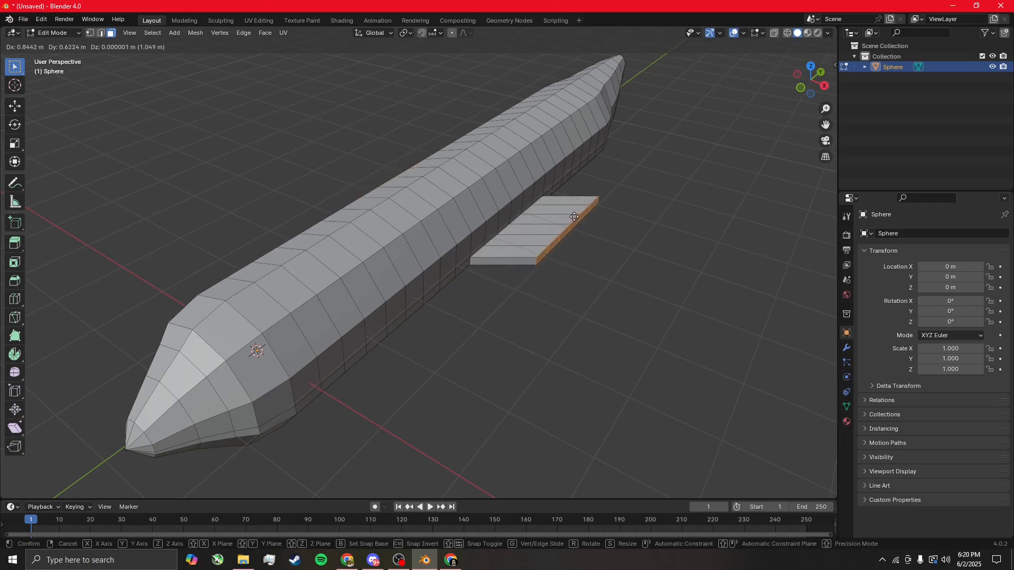
Extrude both side strips and scale the new faces by 6.083 along the global X axis to form wings
key("s")
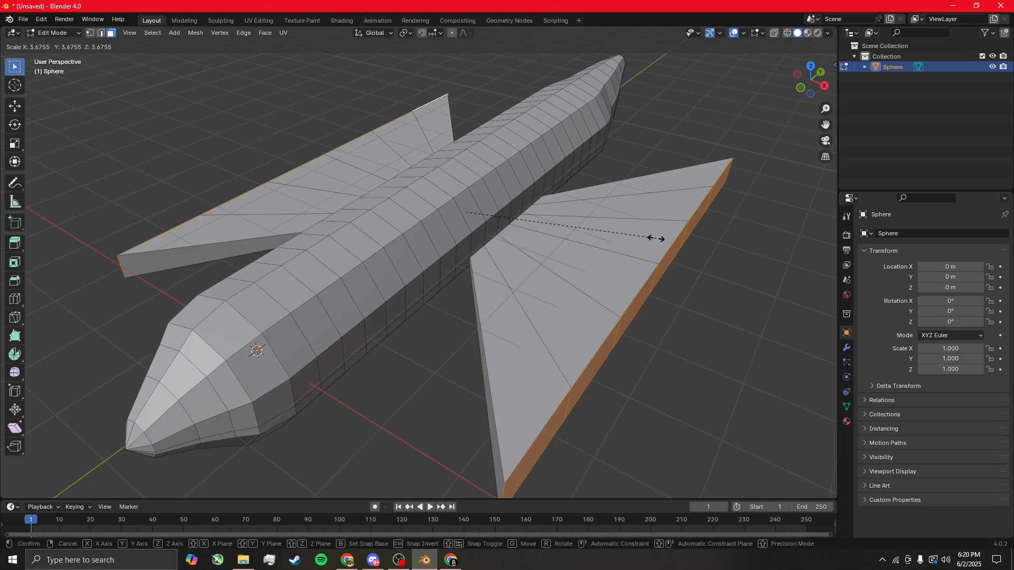
key("x")
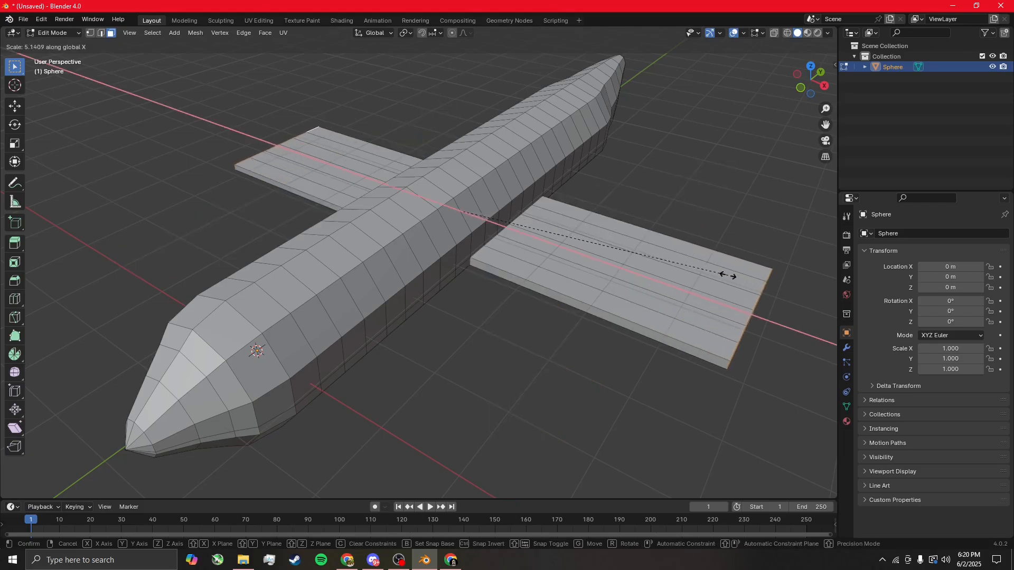
left_click(765, 290)
middle_click_drag(760, 311, 360, 201)
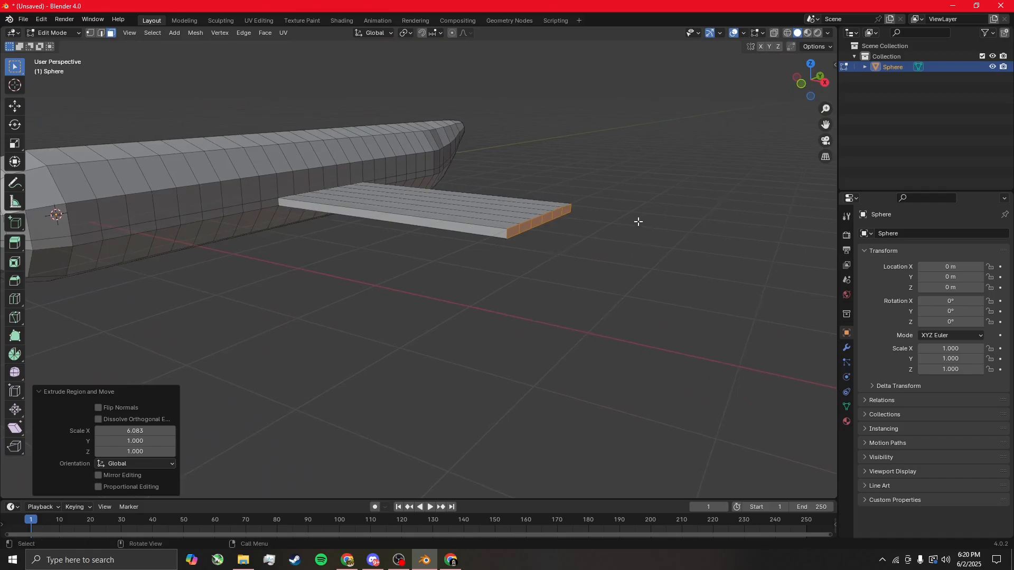
Taper both wings by scaling the selected wingtip faces to 0.061 along the global Y axis
middle_click_drag(638, 221, 557, 299)
key("s")
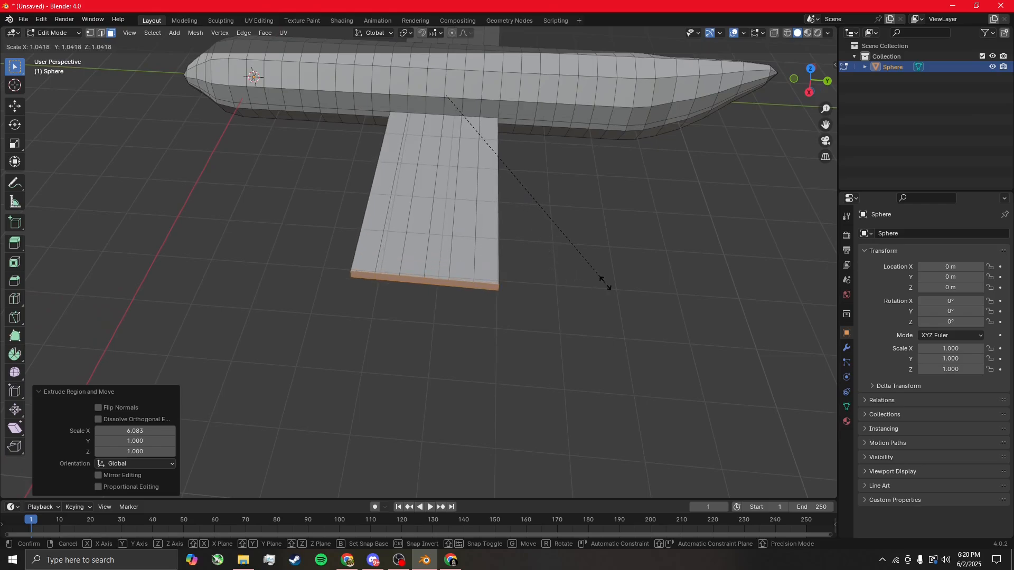
key("y")
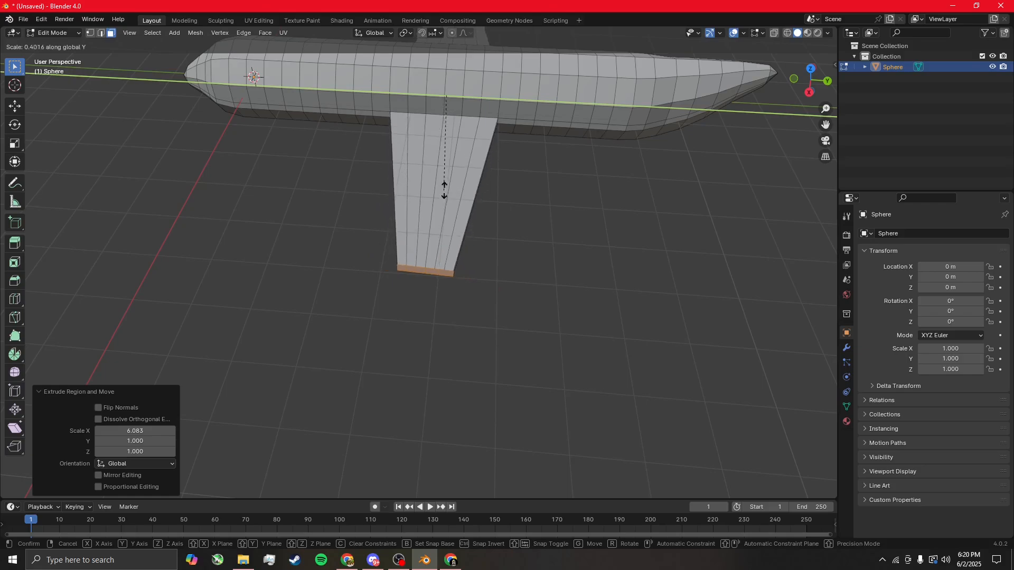
left_click(438, 106)
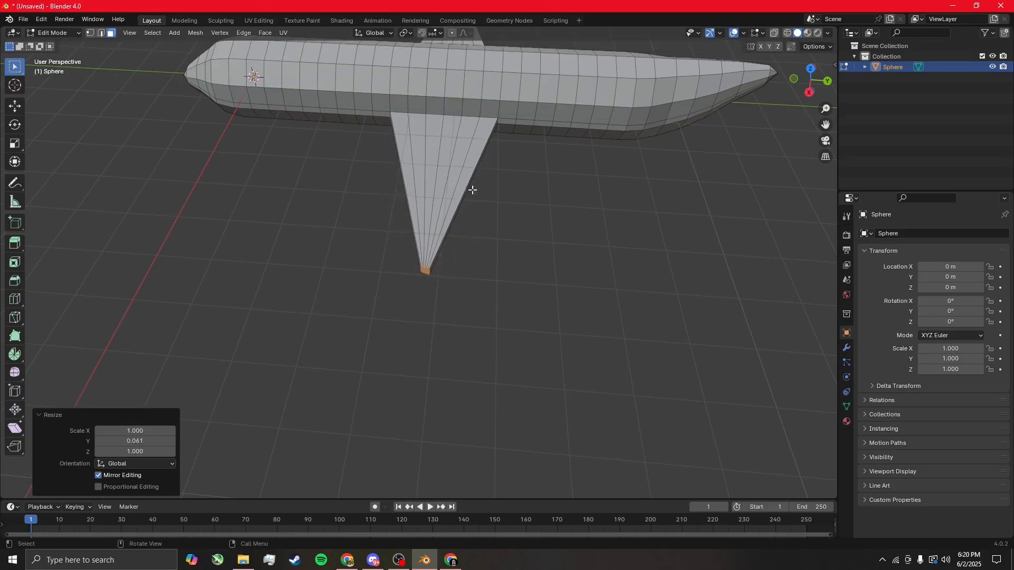
Sweep the wings toward the tail by moving the wingtip faces about 1.38 m along the global Y axis
middle_click_drag(469, 188, 529, 248)
key("g")
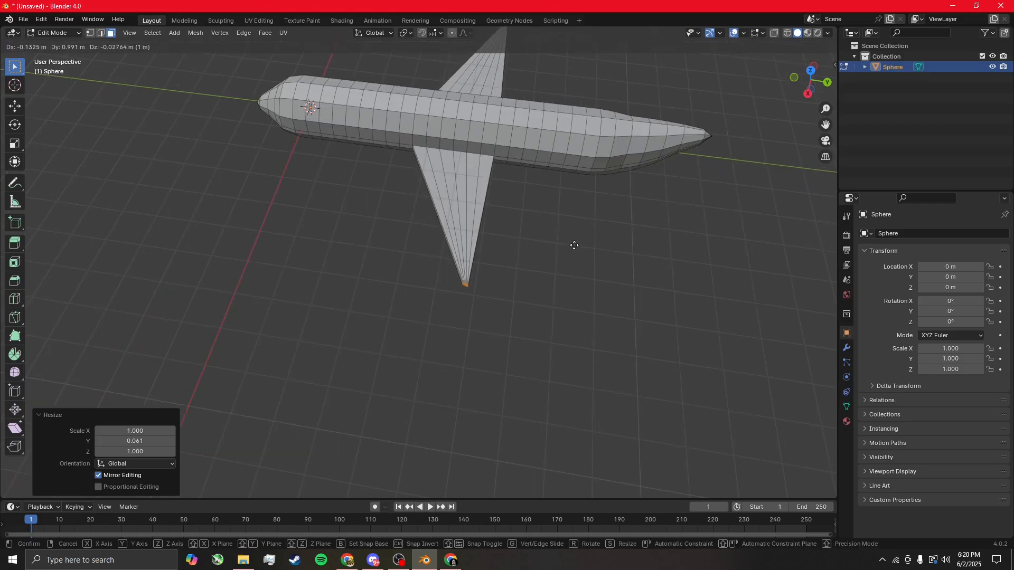
key("y")
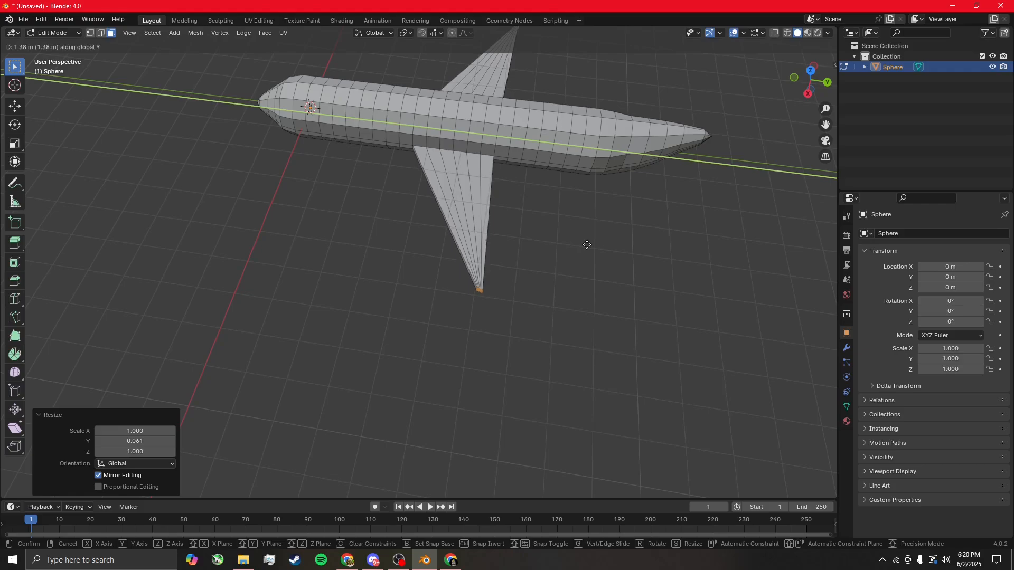
left_click(587, 244)
middle_click_drag(585, 284, 512, 333)
middle_click_drag(321, 343, 605, 313)
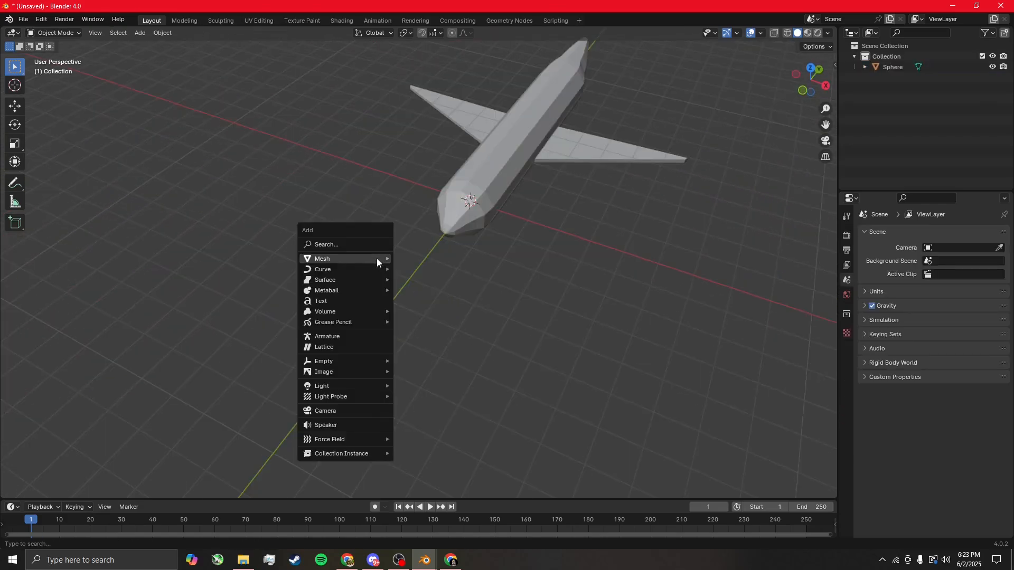
Add a plane in Object Mode and move it about -4.93 m along the global Y axis, ahead of the nose
mouse_move(368, 259)
left_click(422, 258)
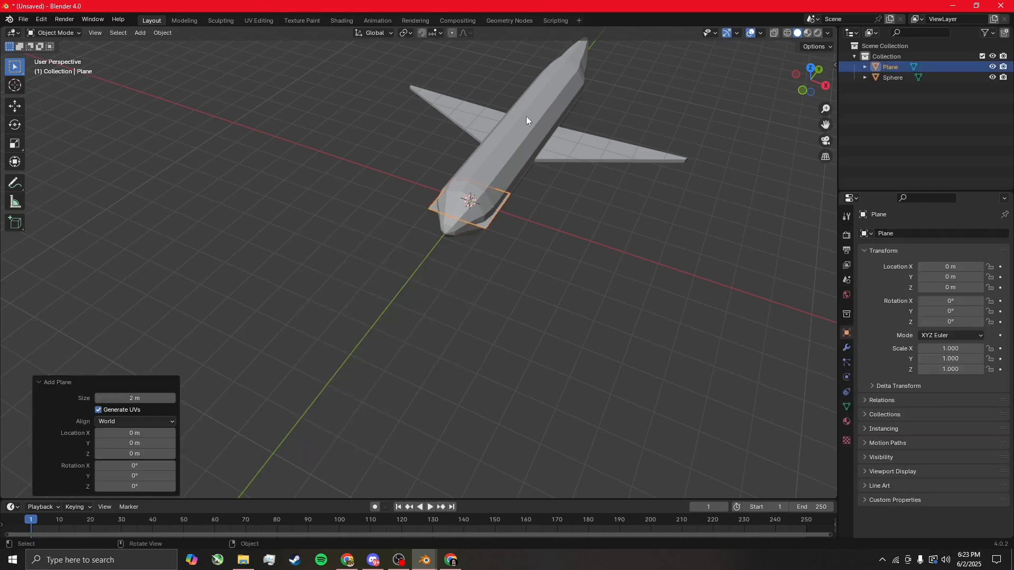
key("g")
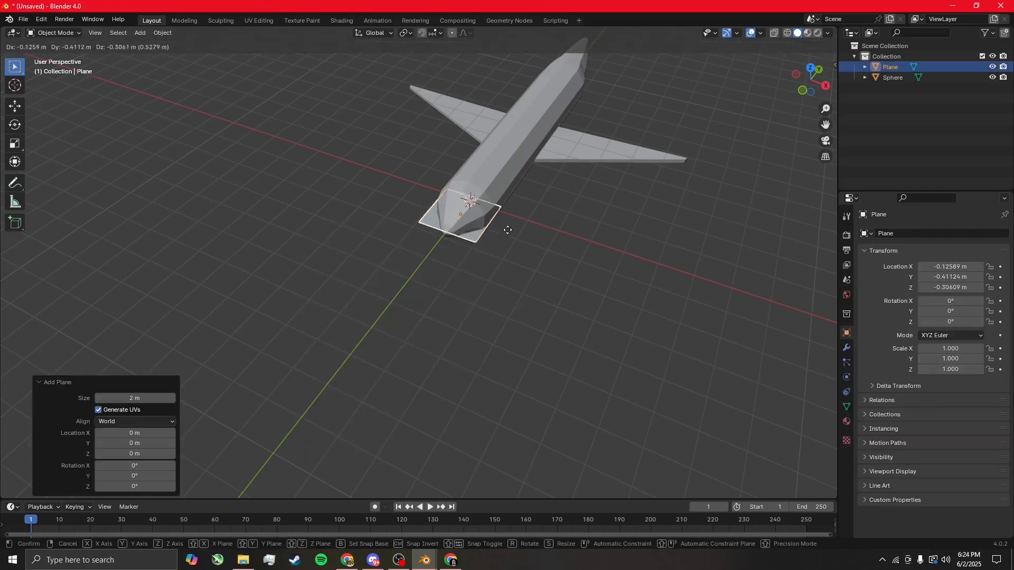
key("y")
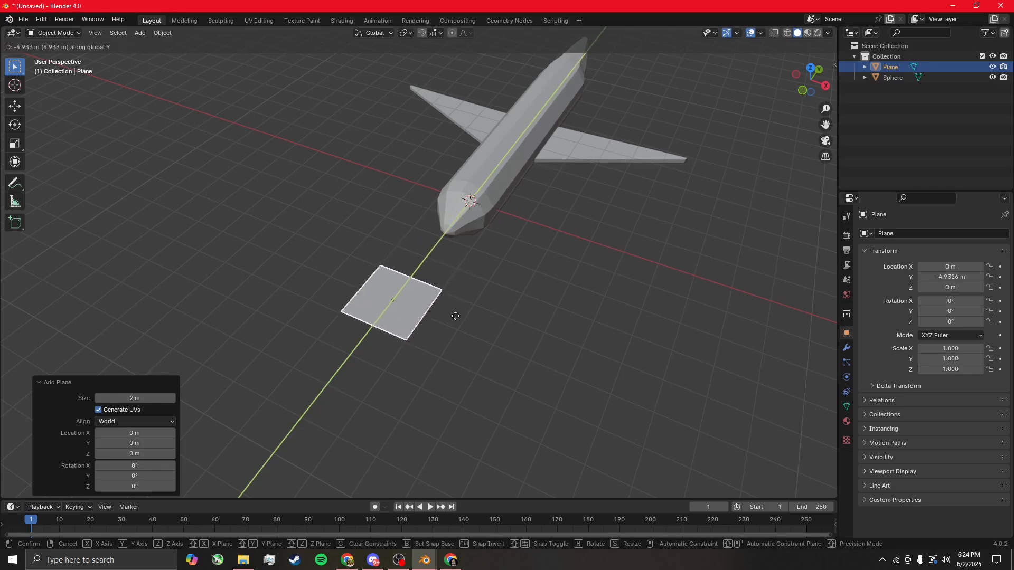
left_click(455, 316)
Enter Edit Mode on the plane and extrude its face upward about 0.086 m into a thin slab
middle_click_drag(424, 318, 433, 289)
key("Tab")
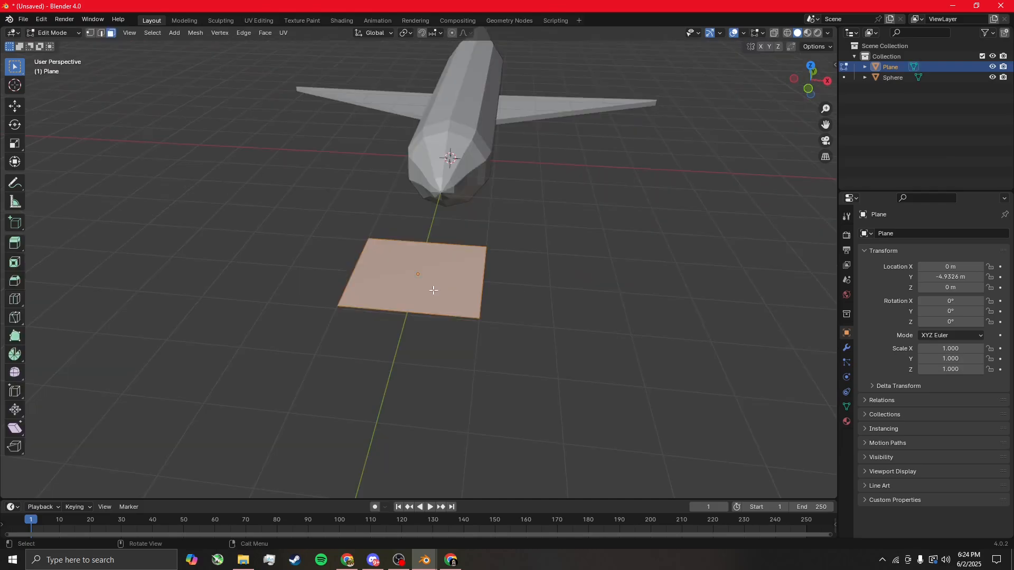
key("e")
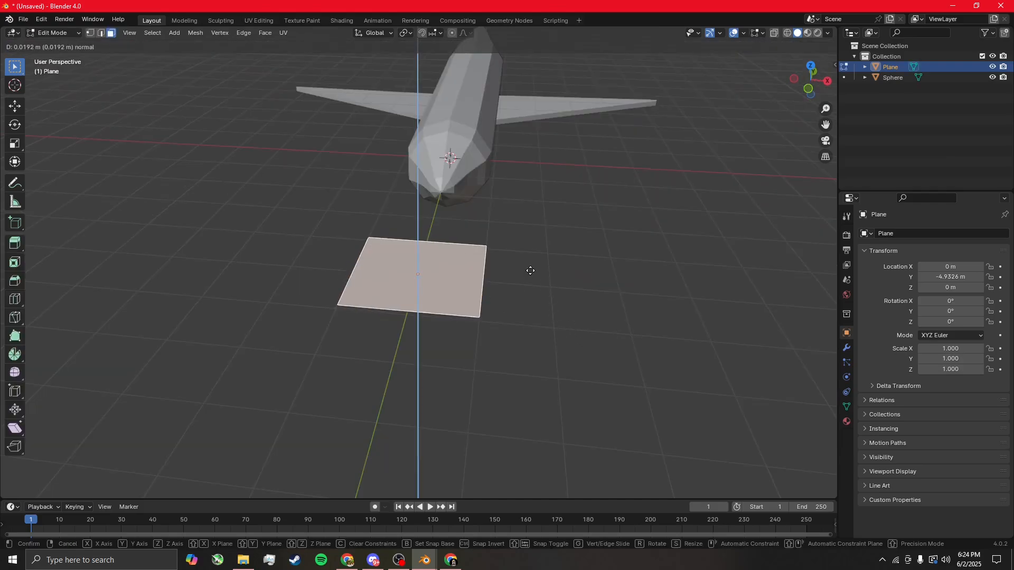
left_click(530, 268)
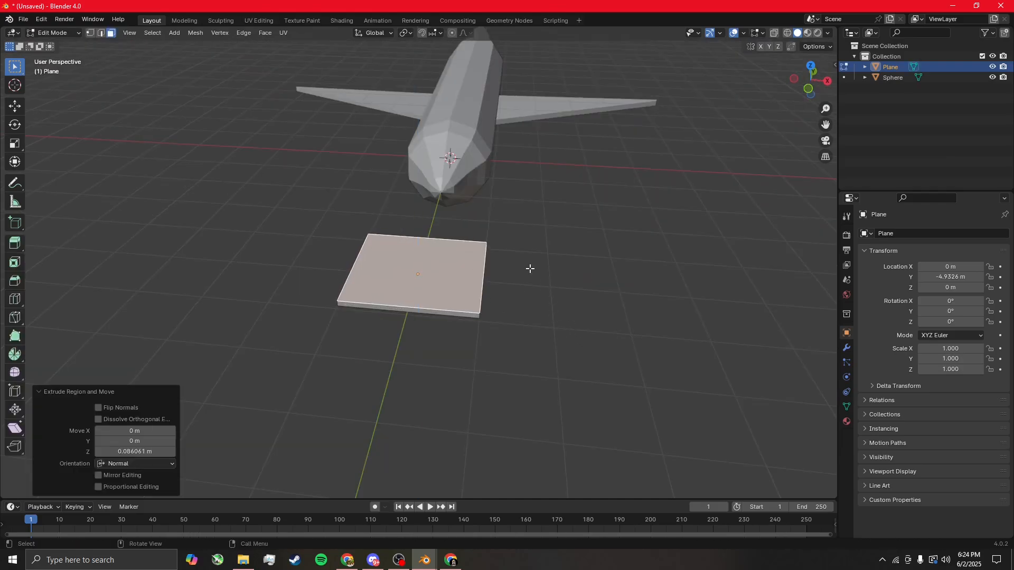
middle_click_drag(529, 268, 479, 317)
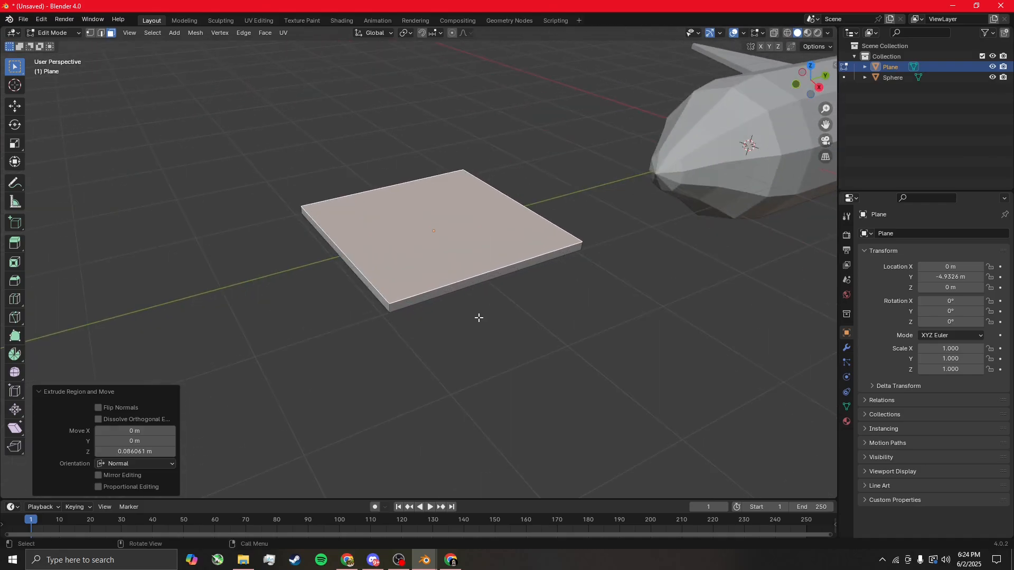
In vertex selection mode, select the upper and lower vertices at the slab's positive-X, negative-Y corner
left_click(90, 33)
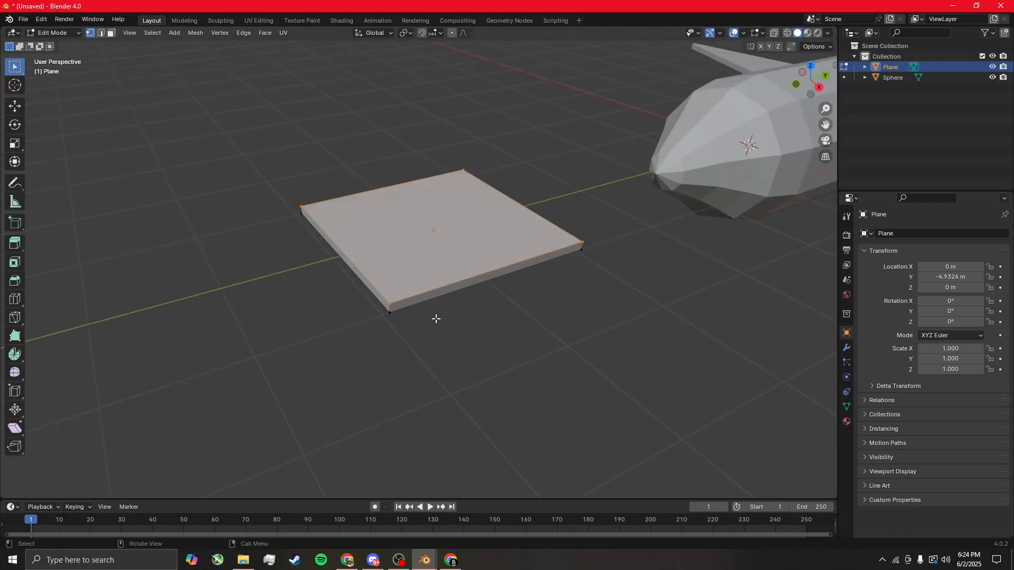
left_click(389, 305)
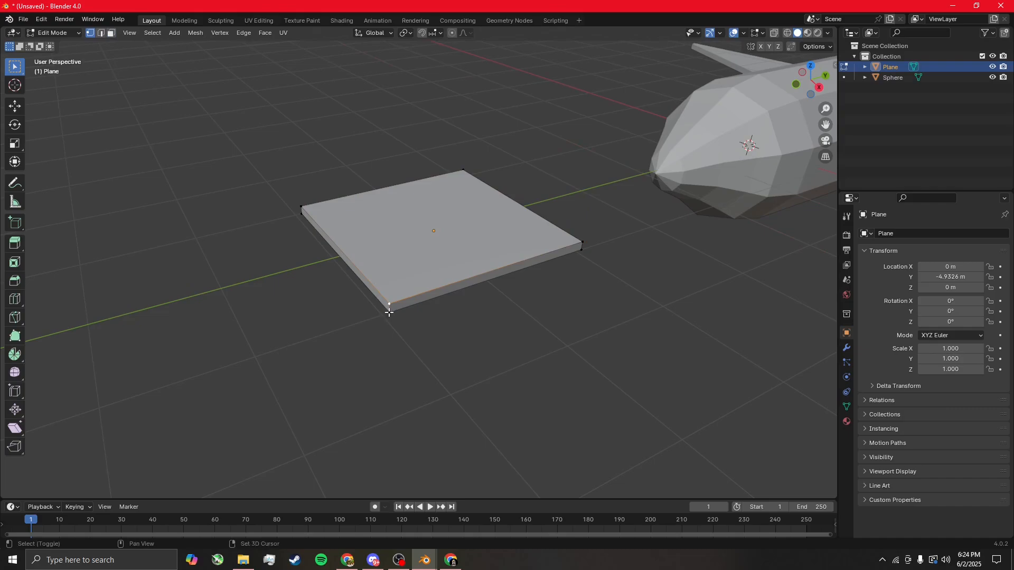
mouse_move(547, 339)
middle_mouse_down()
mouse_move(521, 335)
mouse_move(531, 344)
middle_mouse_up()
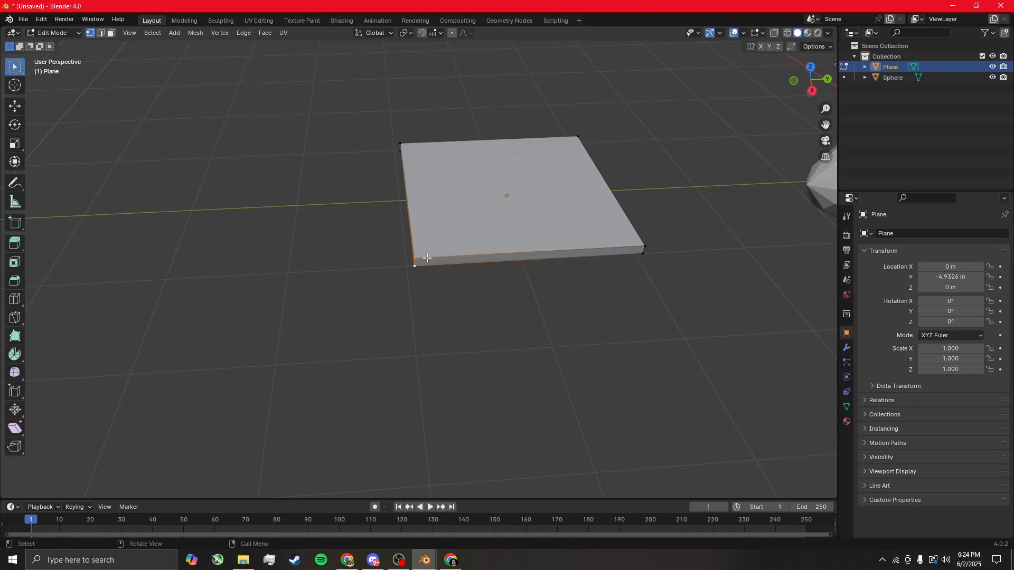
key("g")
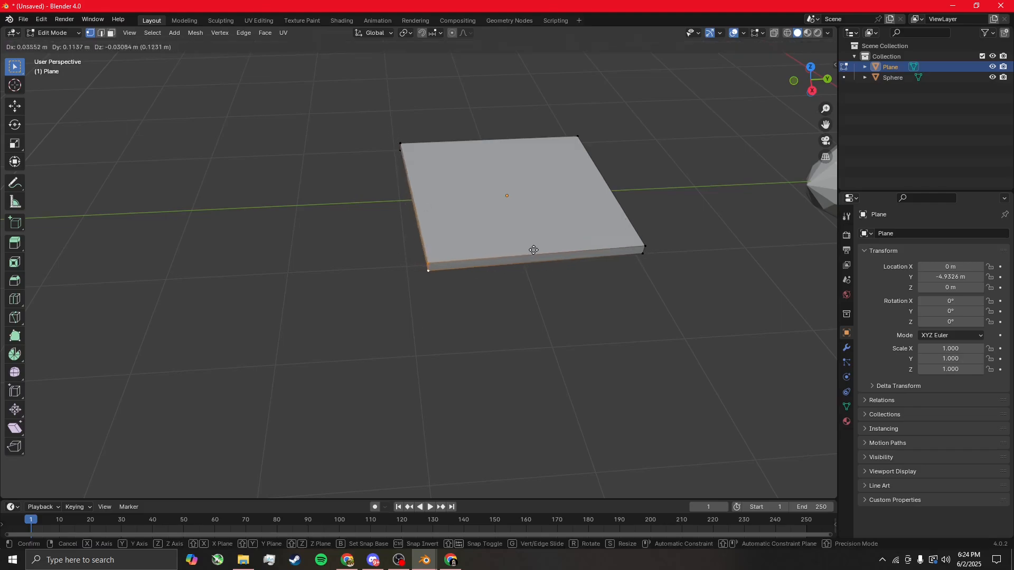
key("y")
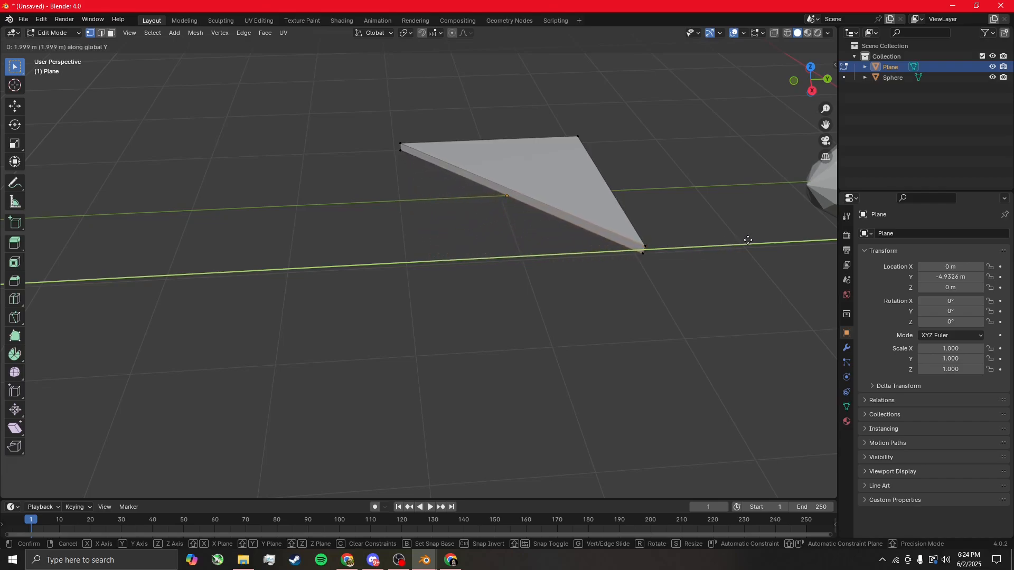
left_click(695, 248)
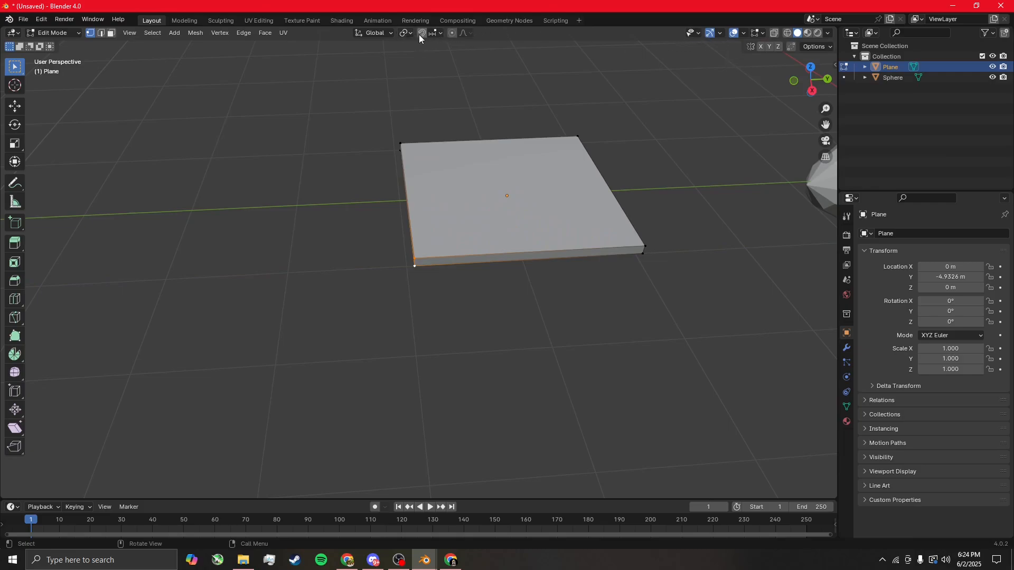
Enable snapping to Vertex and move the selected corner pair 2 m along Y onto the neighbouring corner to form a triangle
left_click(434, 33)
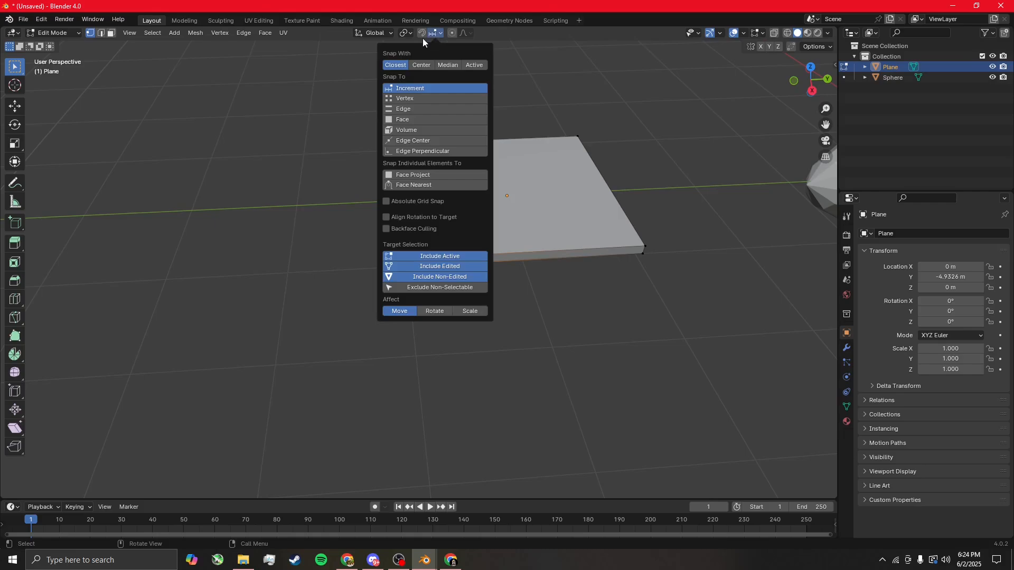
left_click(426, 33)
left_click(433, 33)
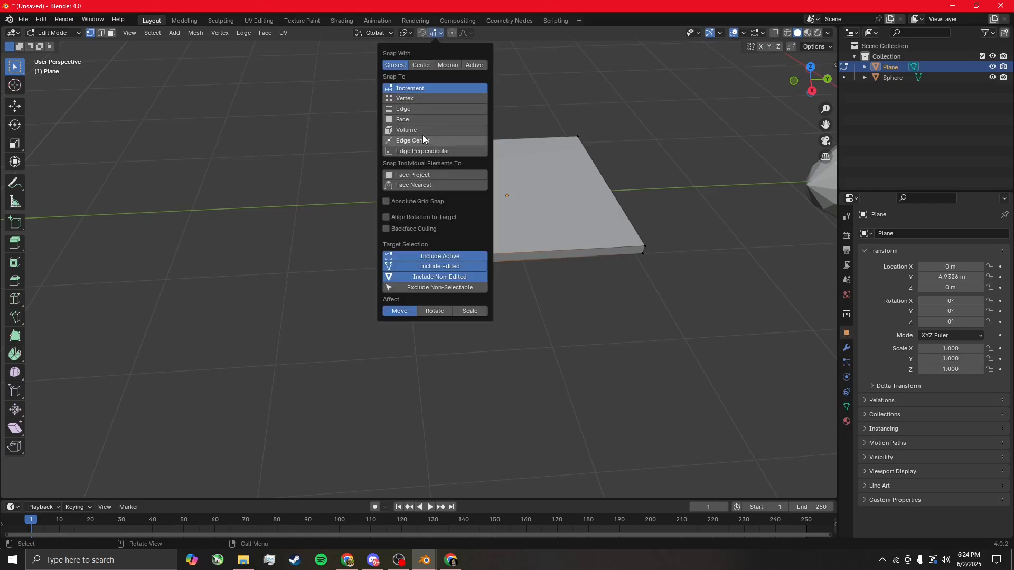
left_click(421, 99)
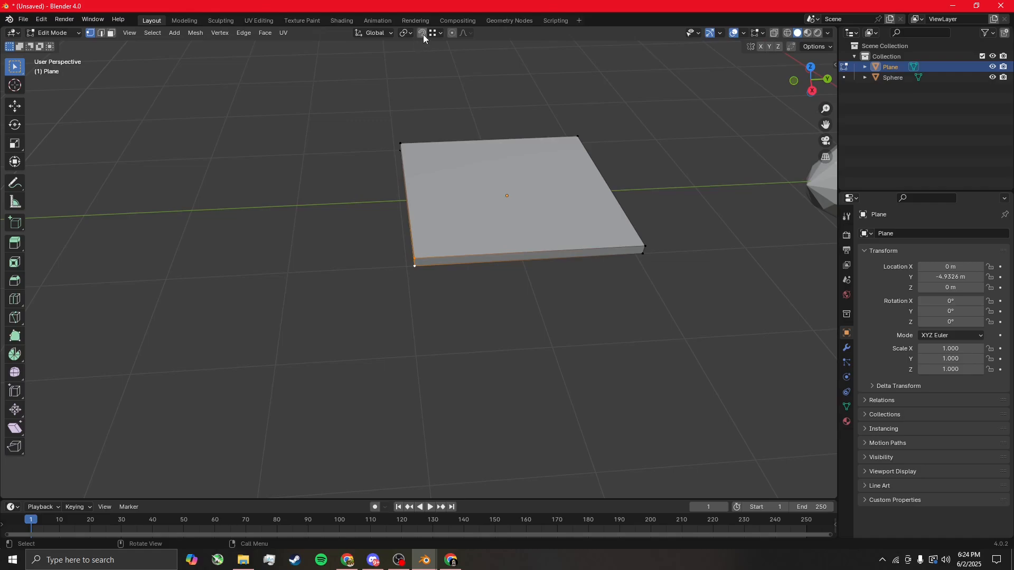
key("g")
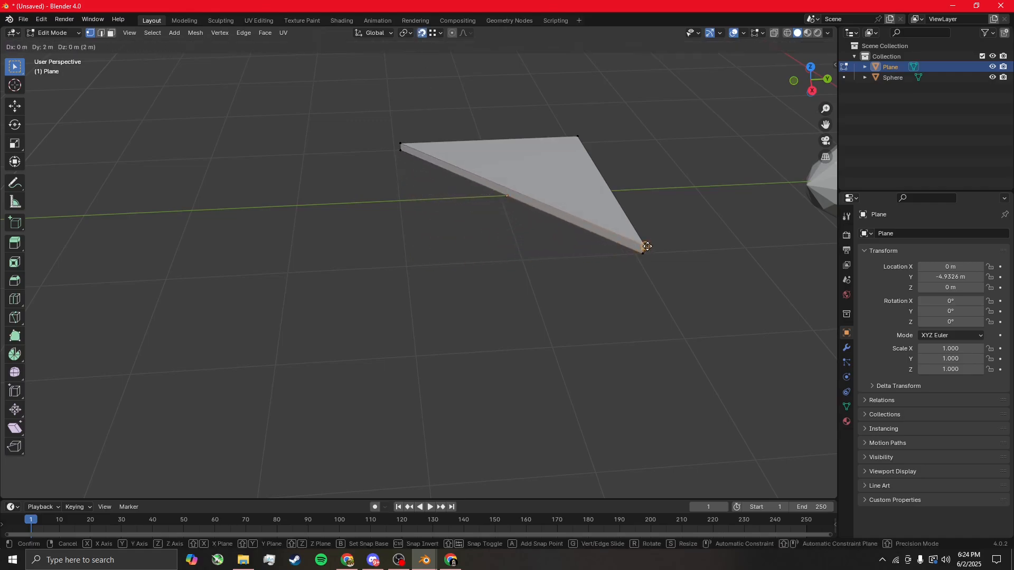
left_click(644, 247)
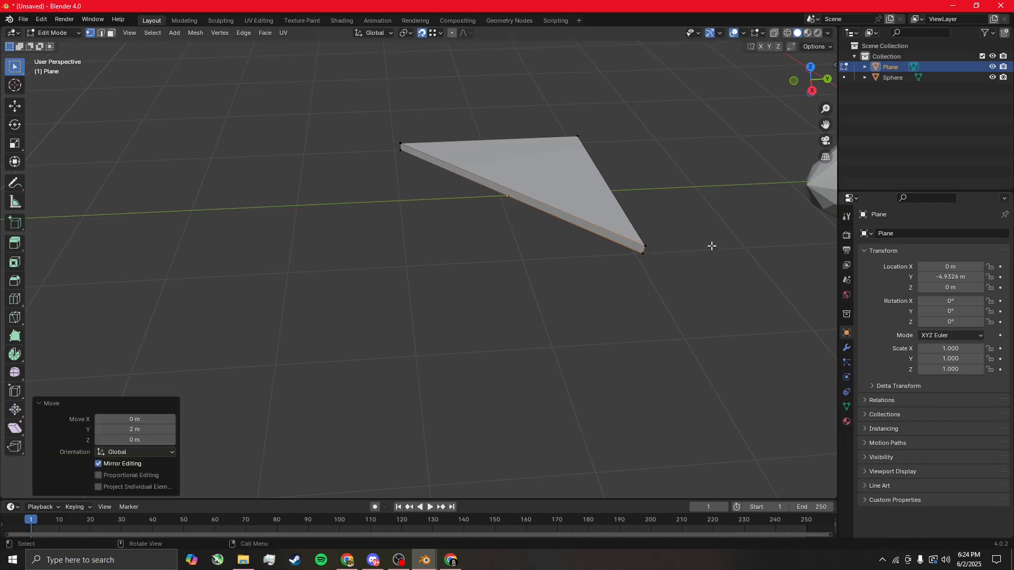
Select all vertices at the snapped corner of the triangle and merge them by distance with a 0.0001 m threshold
middle_click_drag(711, 246, 694, 232)
scroll(694, 232, "up", 3)
middle_click_drag(694, 232, 489, 252, "shift")
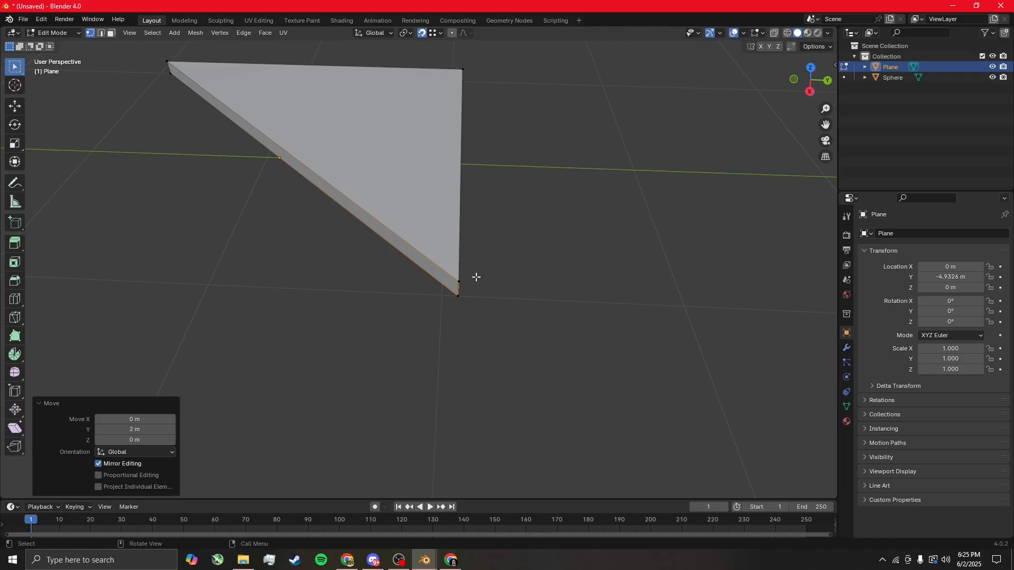
left_click_drag(503, 247, 393, 334)
middle_click_drag(398, 322, 454, 289)
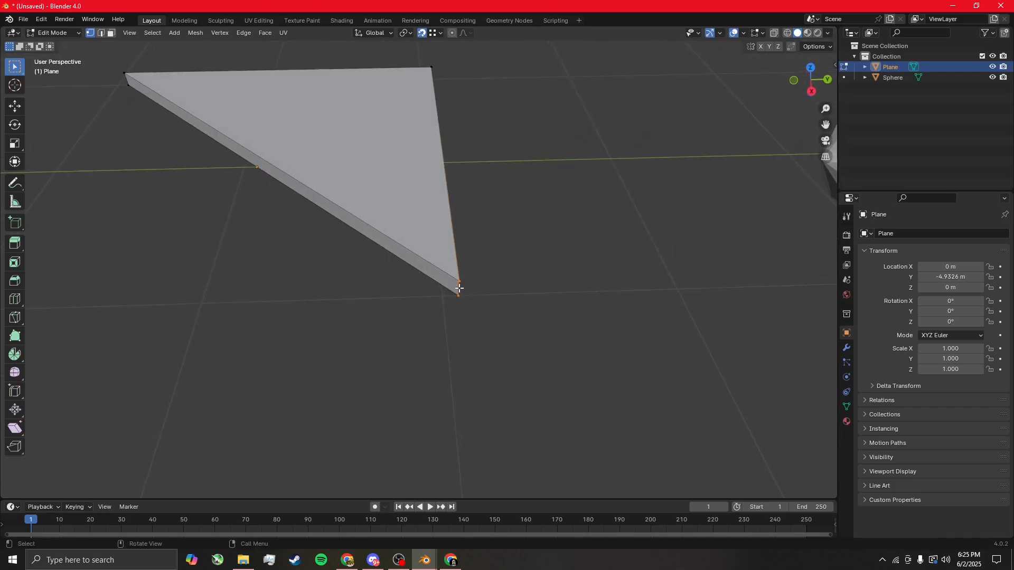
key("m")
left_click(453, 289)
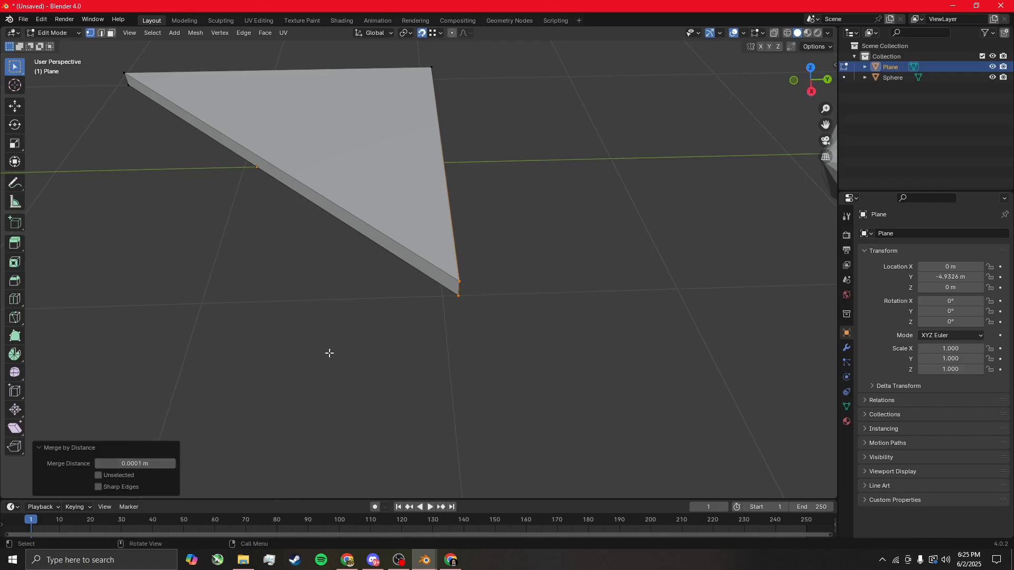
middle_click_drag(431, 319, 466, 323)
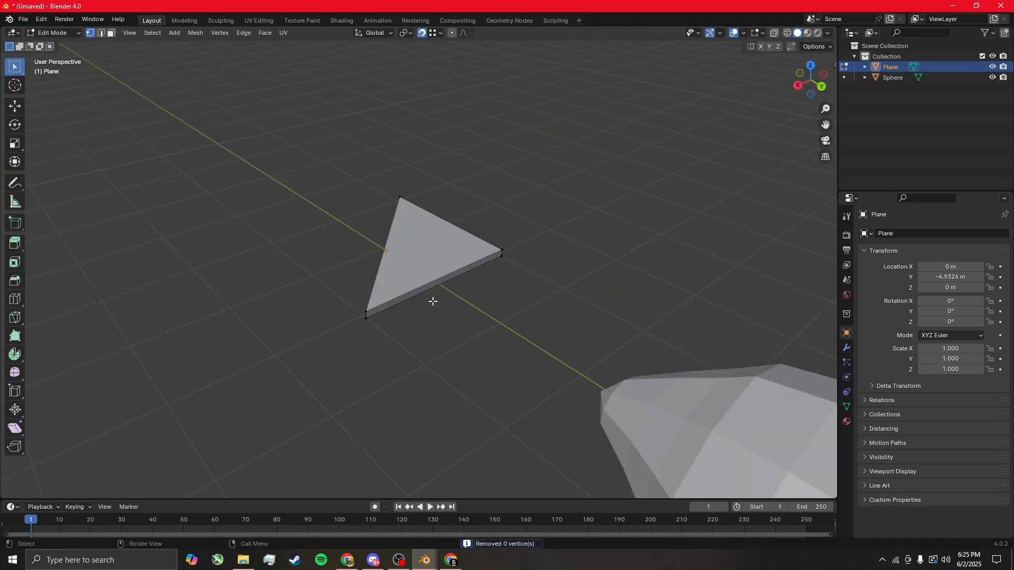
Select the triangle's thin side face that faces the fuselage and extrude it a short distance outward
key("3")
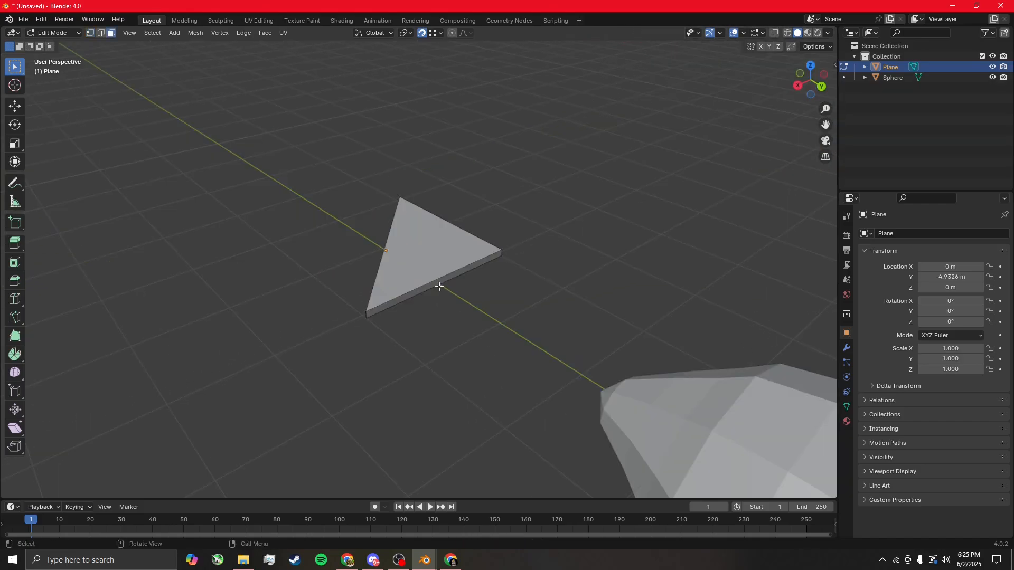
left_click(440, 284)
key("e")
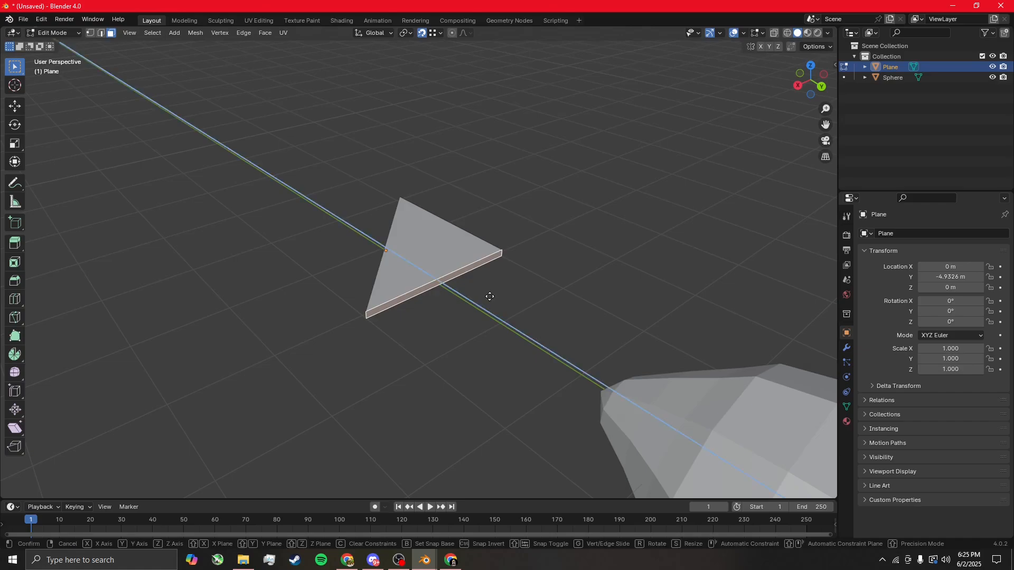
key("z")
key("z")
key("z")
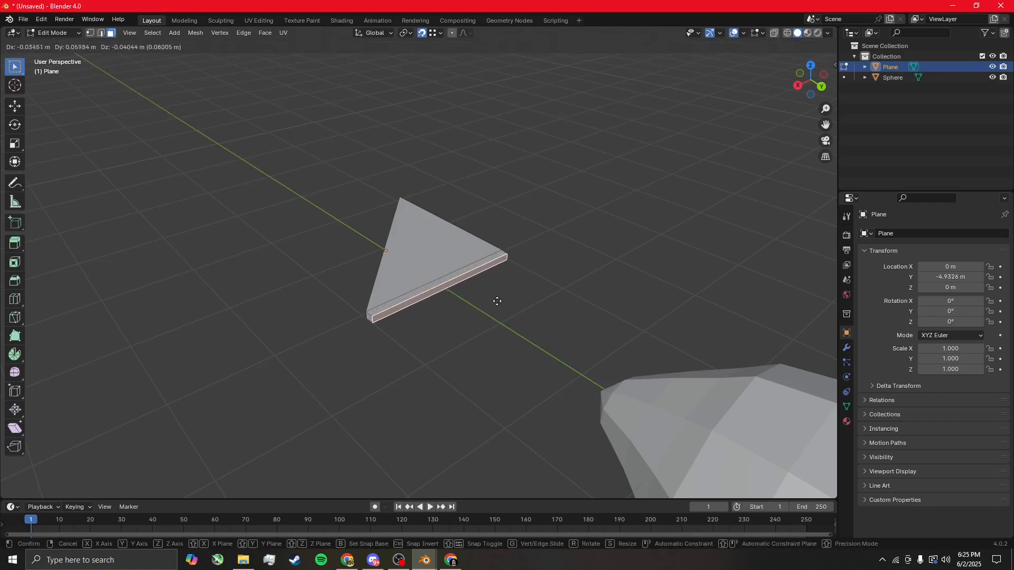
left_click(507, 290)
Select the whole triangle and move it 1.8381 m in X and 13.379 m in Y, locking Z, to the fuselage's tail side
middle_click_drag(506, 289, 369, 362)
scroll(614, 233, "down", 4)
key("1")
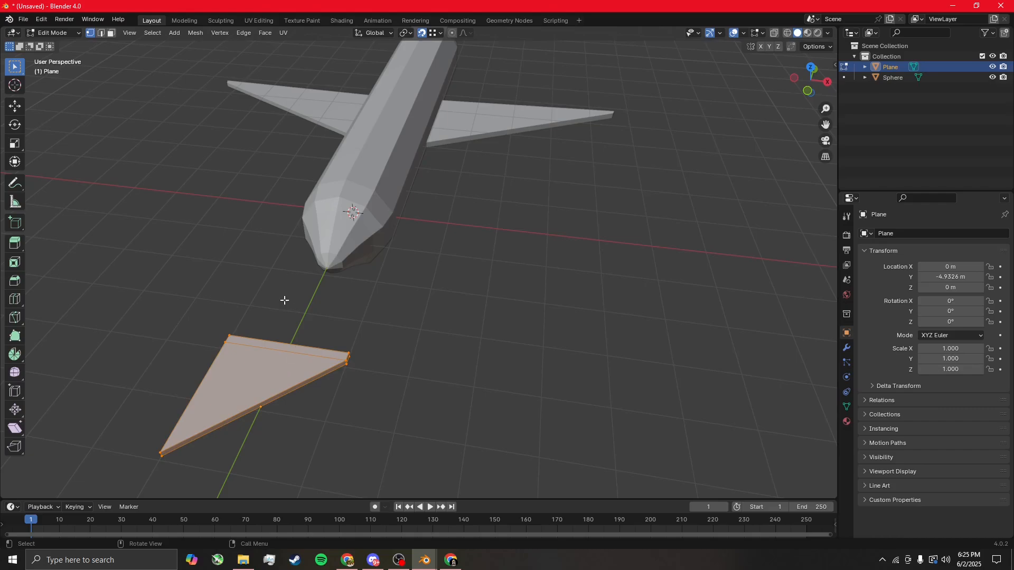
key("g")
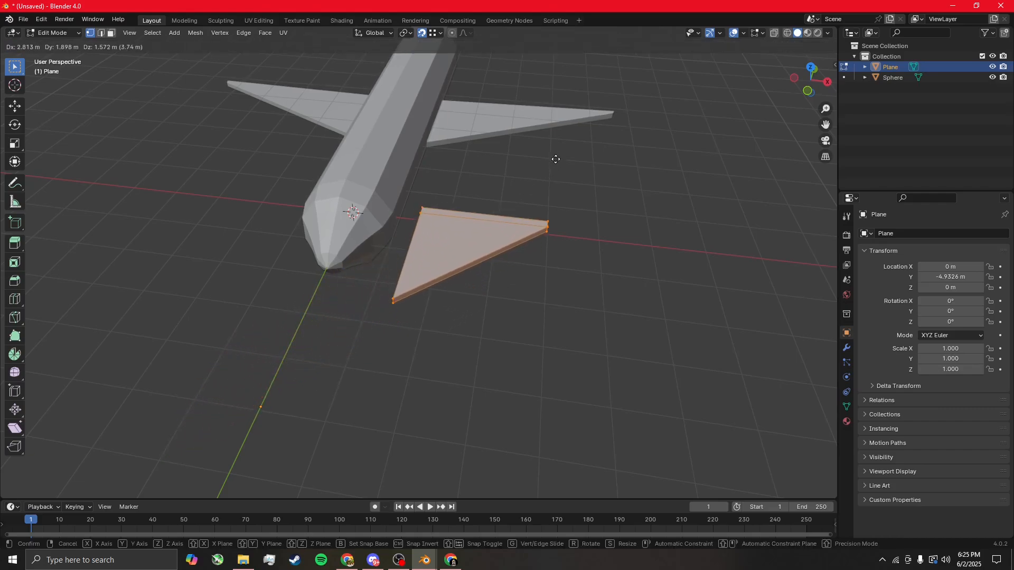
key("shift+z")
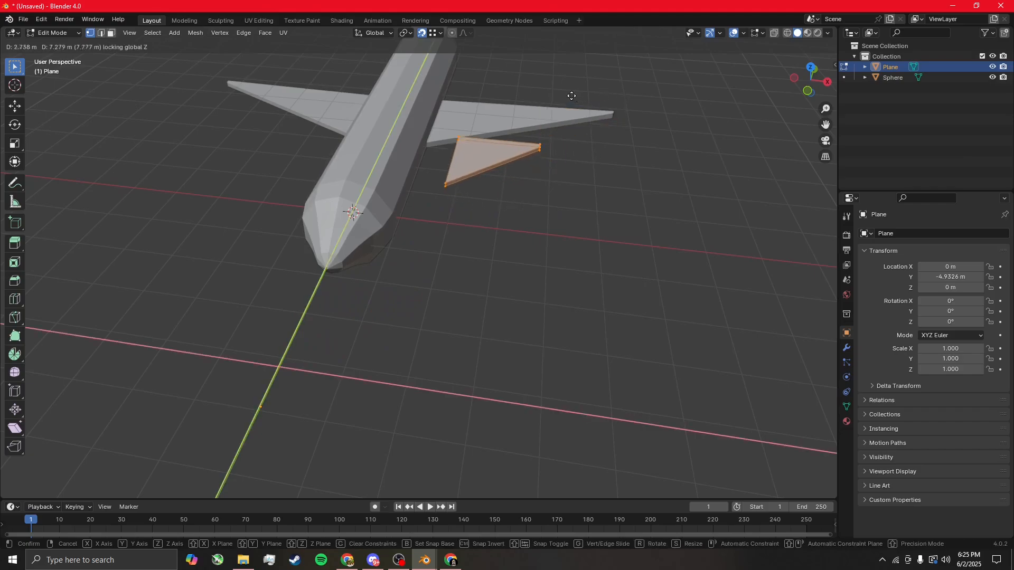
left_click(560, 472)
middle_click_drag(659, 196, 516, 389)
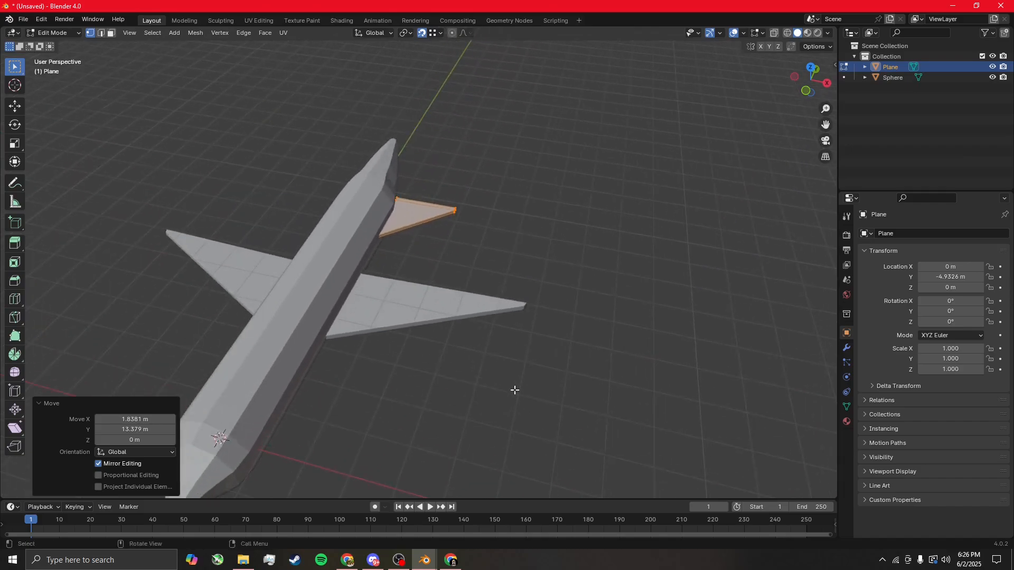
Move the tail triangle -0.45028 m in X and 1.1961 m in Y, keeping Z unchanged, so its root sits inside the fuselage
scroll(516, 389, "up", 5)
middle_click_drag(640, 218, 454, 323)
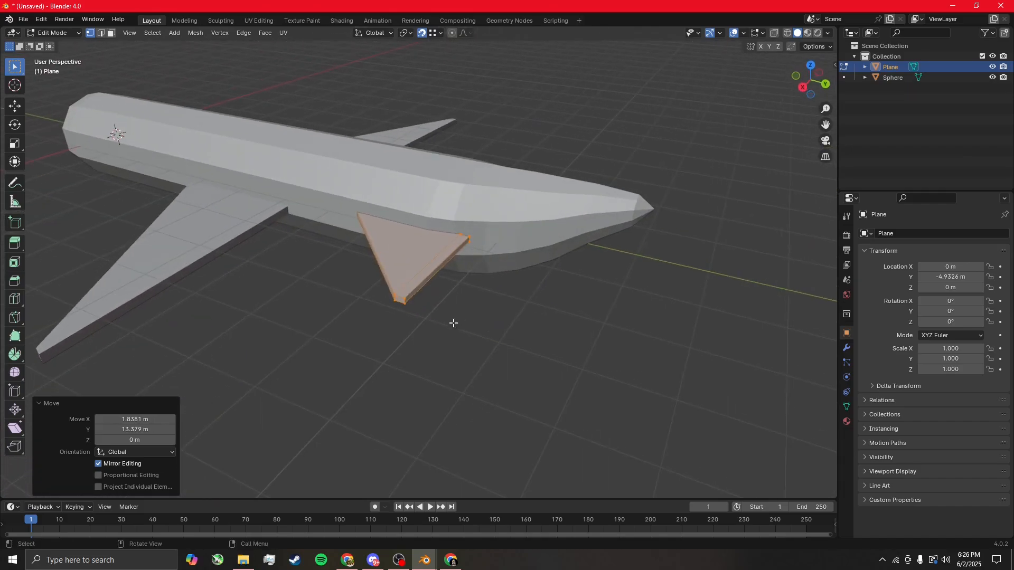
key("g")
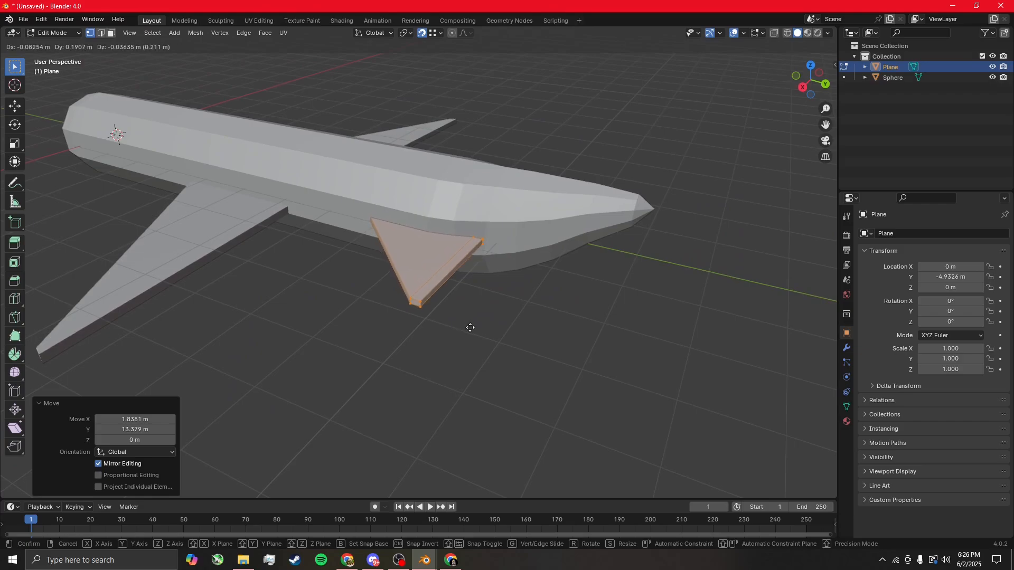
left_click(625, 353)
middle_click_drag(624, 353, 448, 341)
scroll(611, 358, "up", 3)
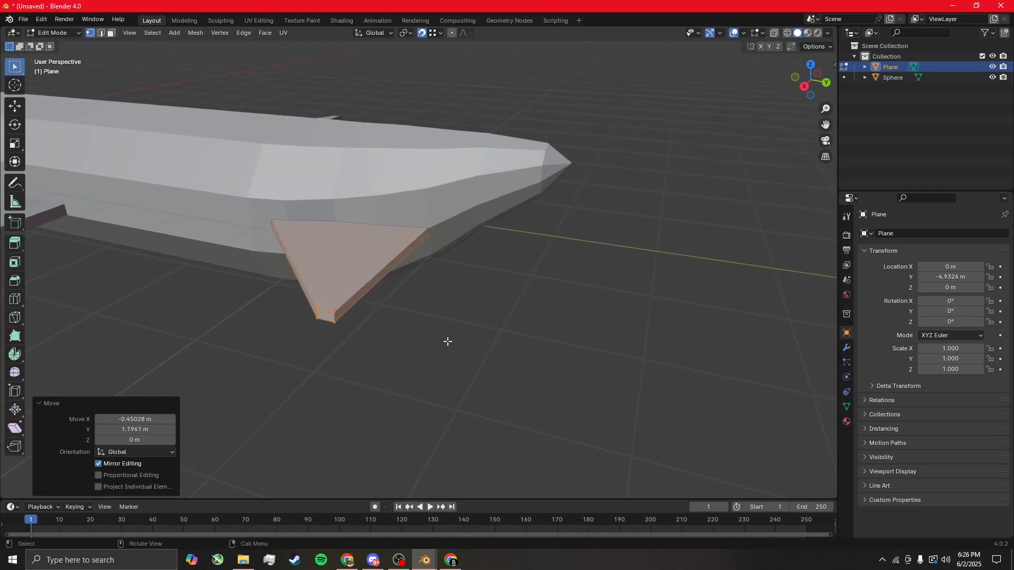
Add a Mirror modifier on the X axis to the tail triangle to create the matching stabilizer across the fuselage
middle_click_drag(573, 311, 484, 340)
scroll(674, 328, "down", 3)
middle_click_drag(674, 327, 403, 417, "shift")
middle_click_drag(499, 375, 592, 416)
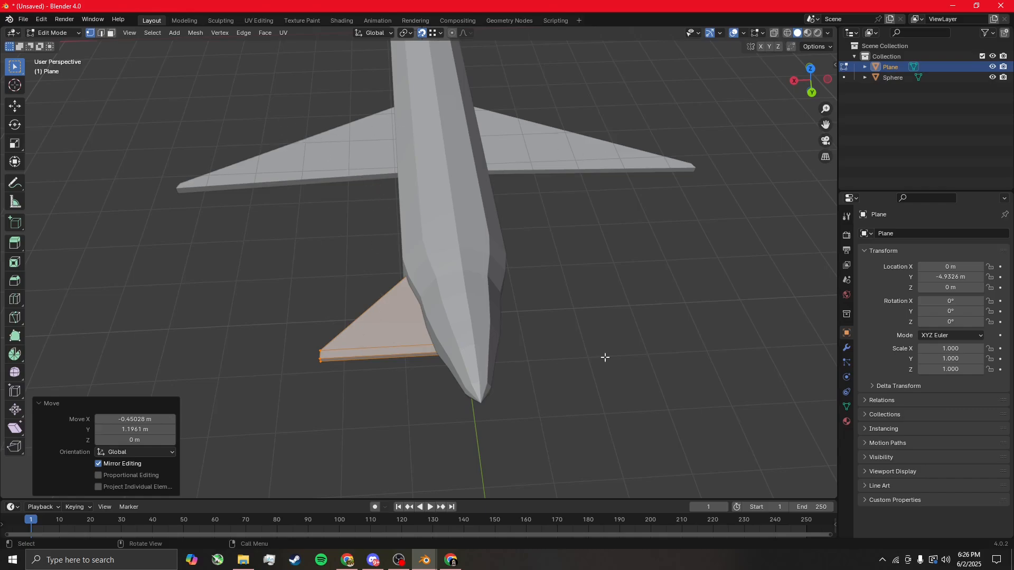
left_click(846, 348)
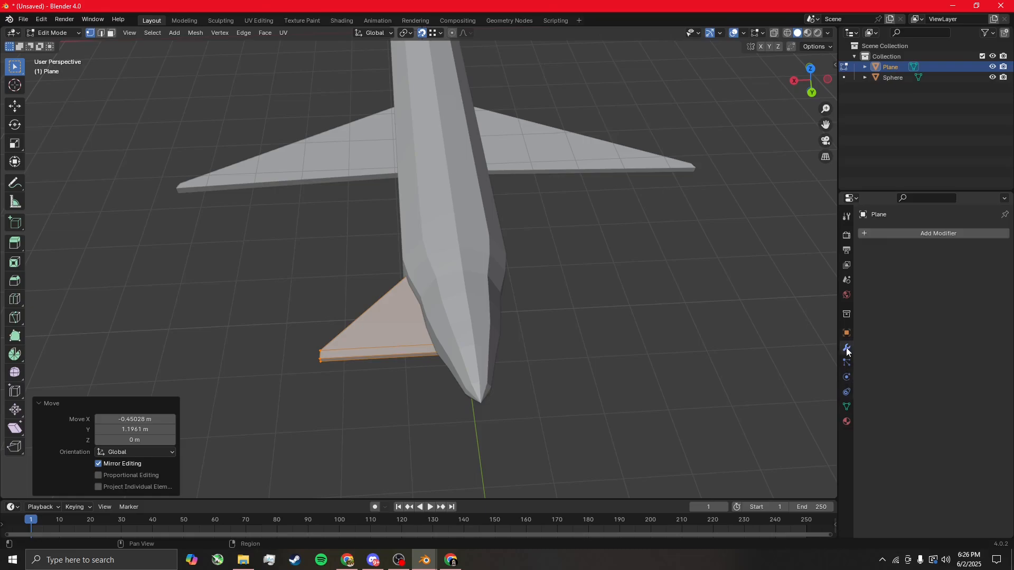
left_click(920, 237)
mouse_move(920, 237)
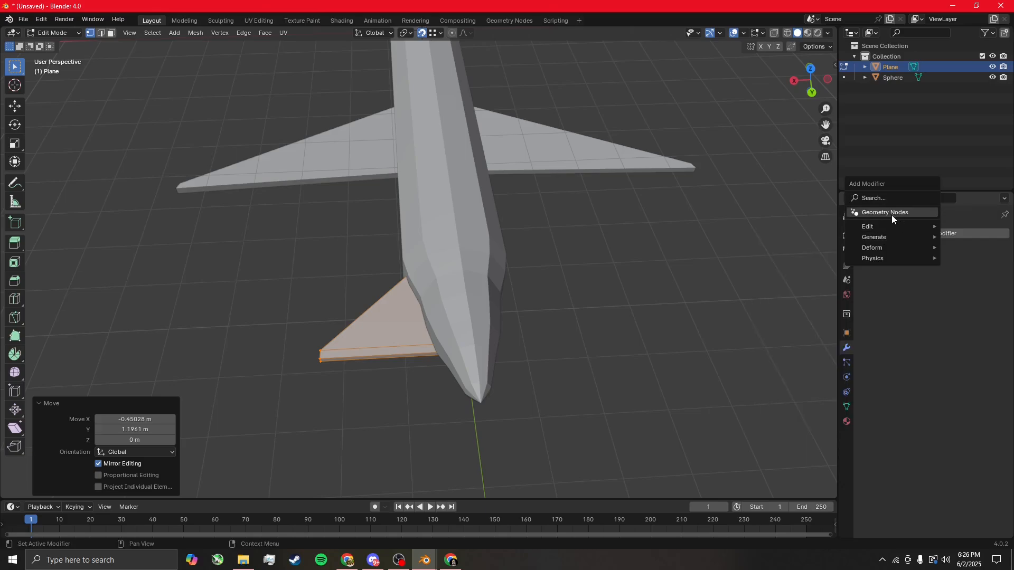
mouse_move(880, 237)
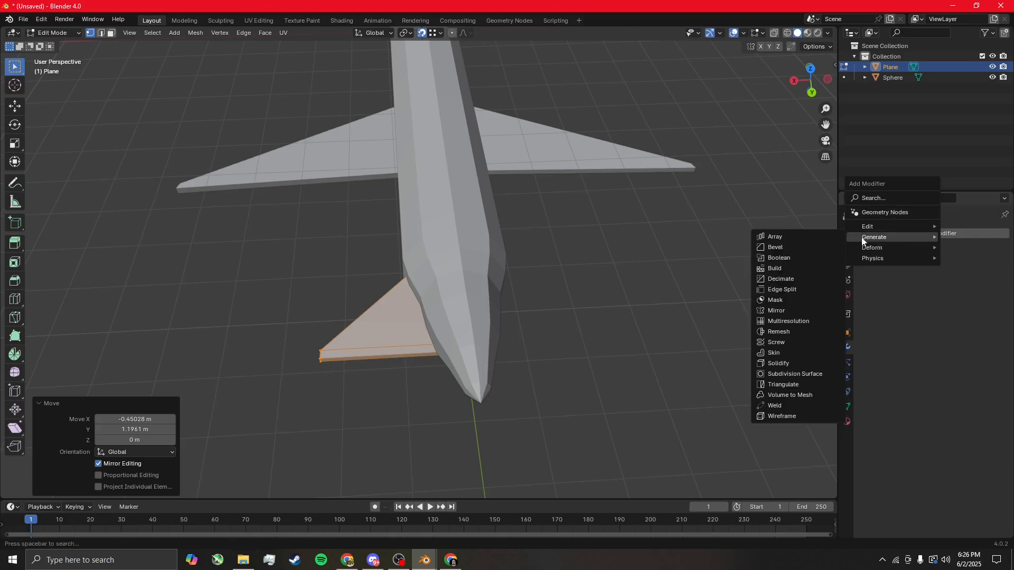
left_click(800, 312)
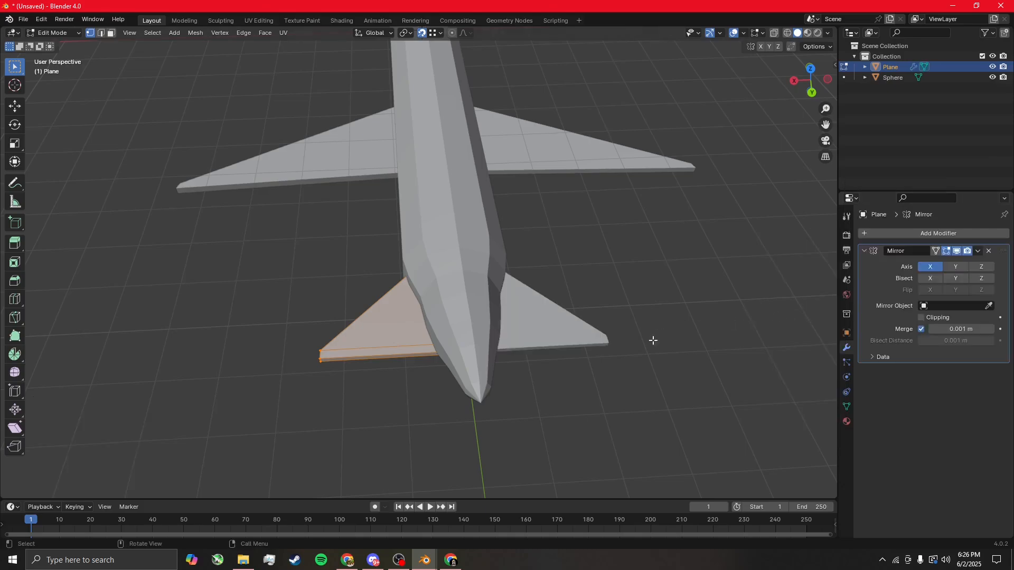
Try moving the tail triangle up and down relative to the fuselage together with its mirrored copy
middle_click_drag(664, 373, 677, 364)
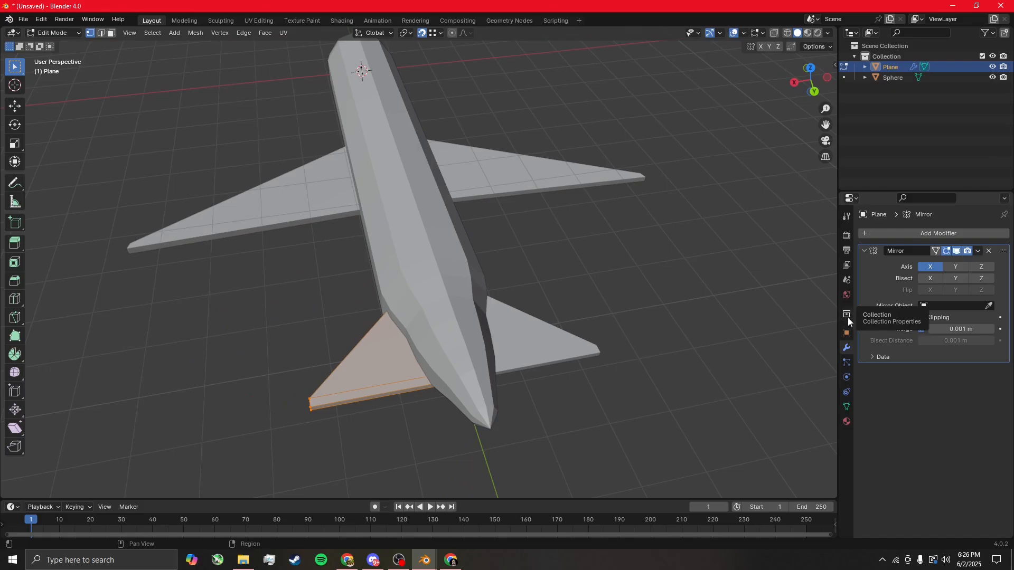
middle_click_drag(721, 332, 604, 332)
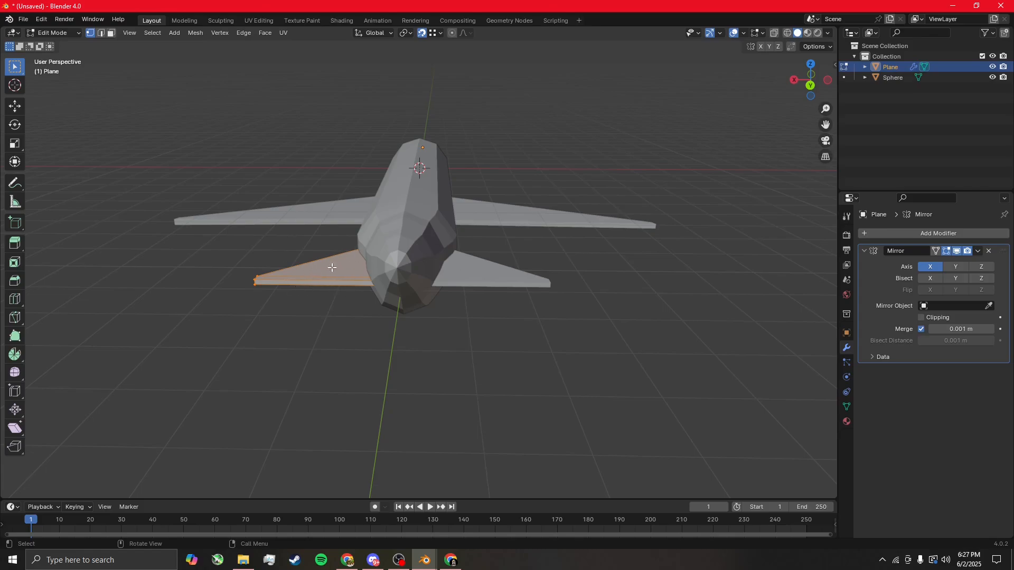
key("g")
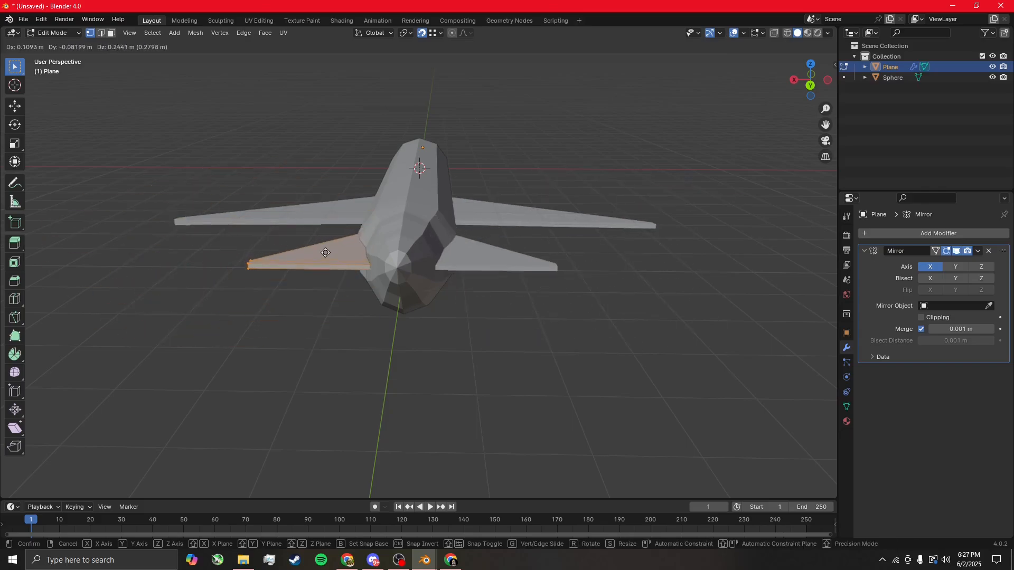
left_click(323, 277)
middle_click_drag(526, 313, 522, 253)
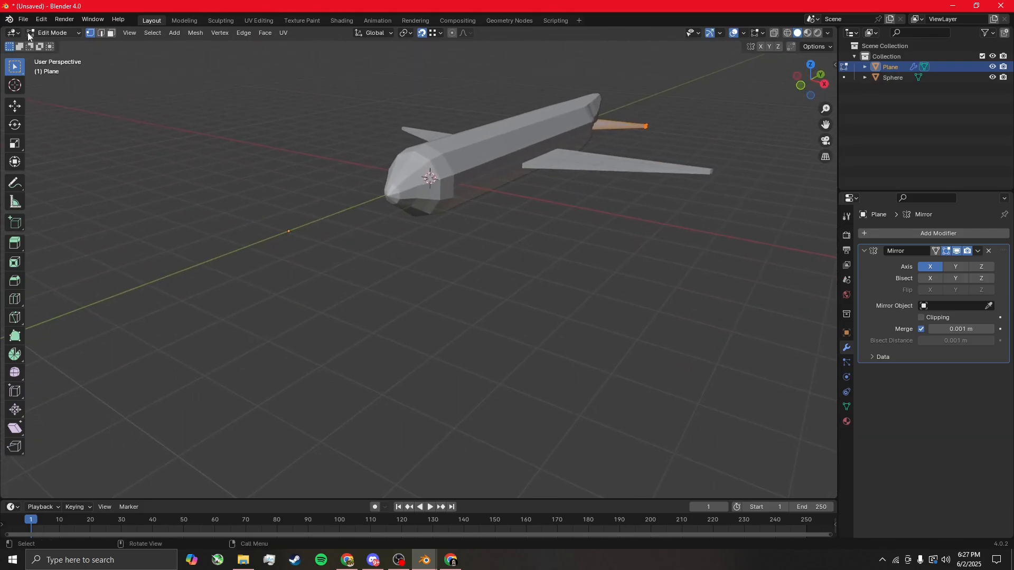
Return to Object Mode, add a 2 m cube and move it along Y to clear space in front of the airplane's nose
key("Tab")
key("shift+a")
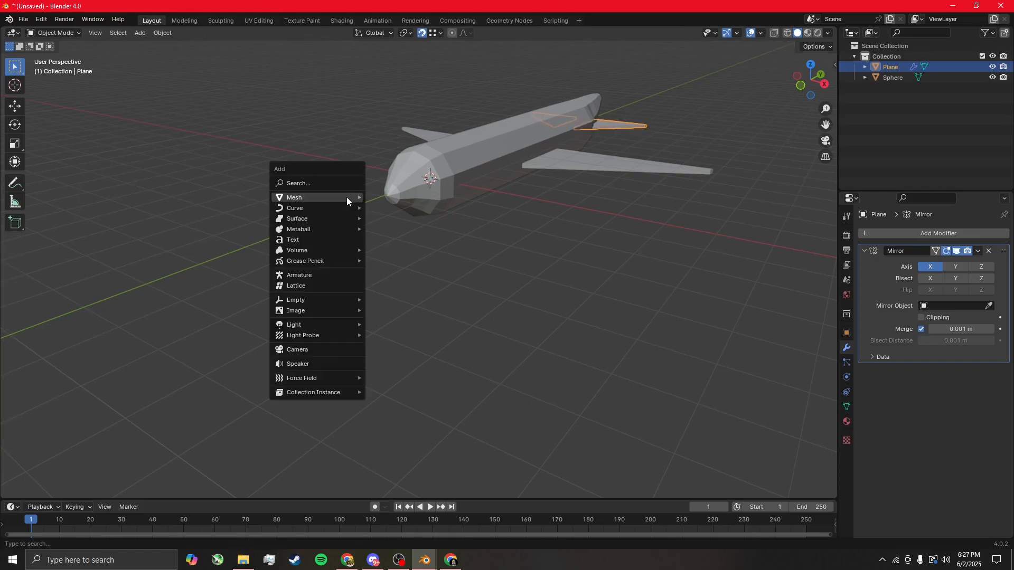
mouse_move(349, 198)
left_click(408, 209)
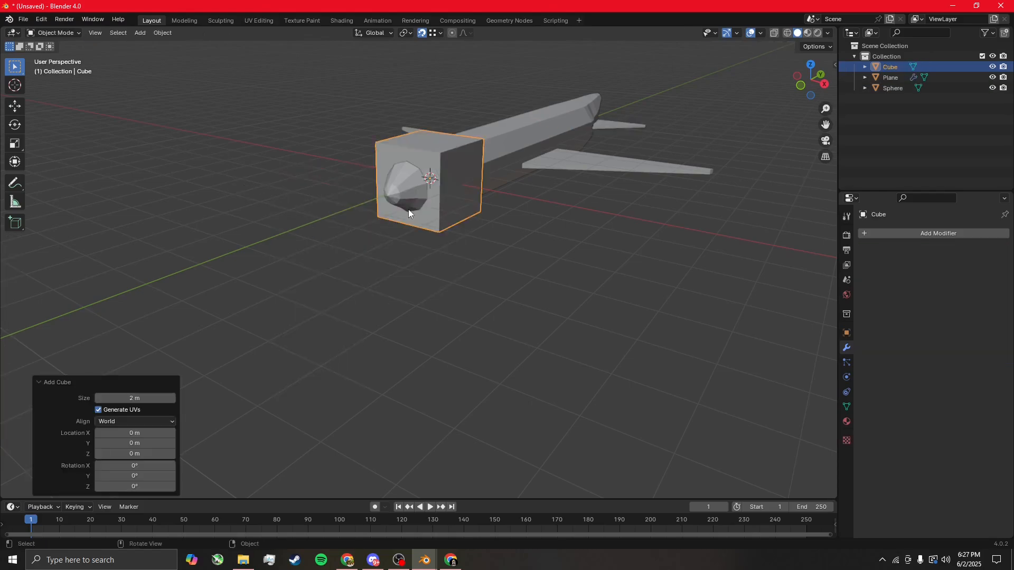
key("g")
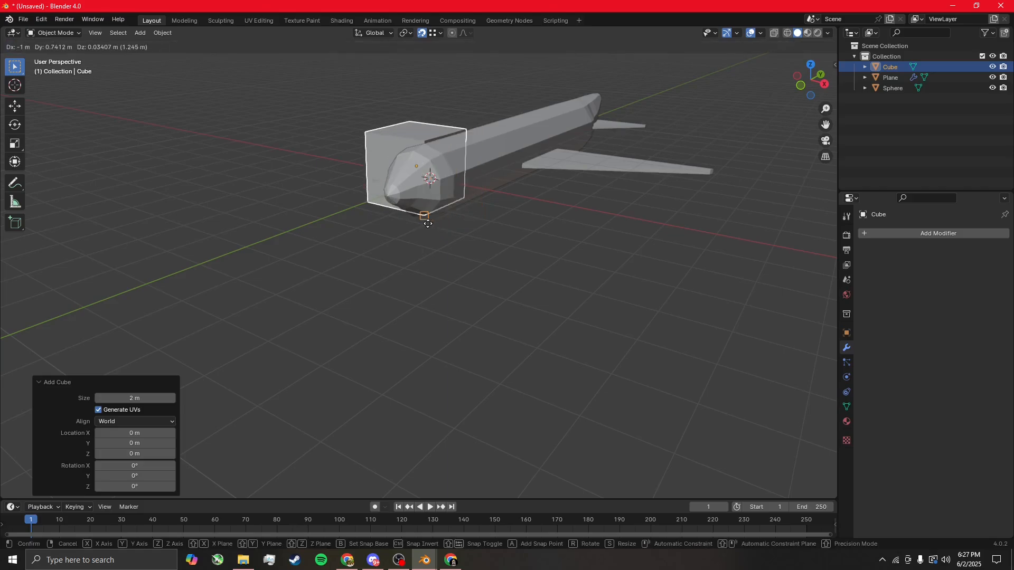
key("y")
left_click(322, 257)
middle_click_drag(322, 257, 435, 224)
In Edit Mode, select the whole cube and scale it down along X into a thin upright slab
key("Tab")
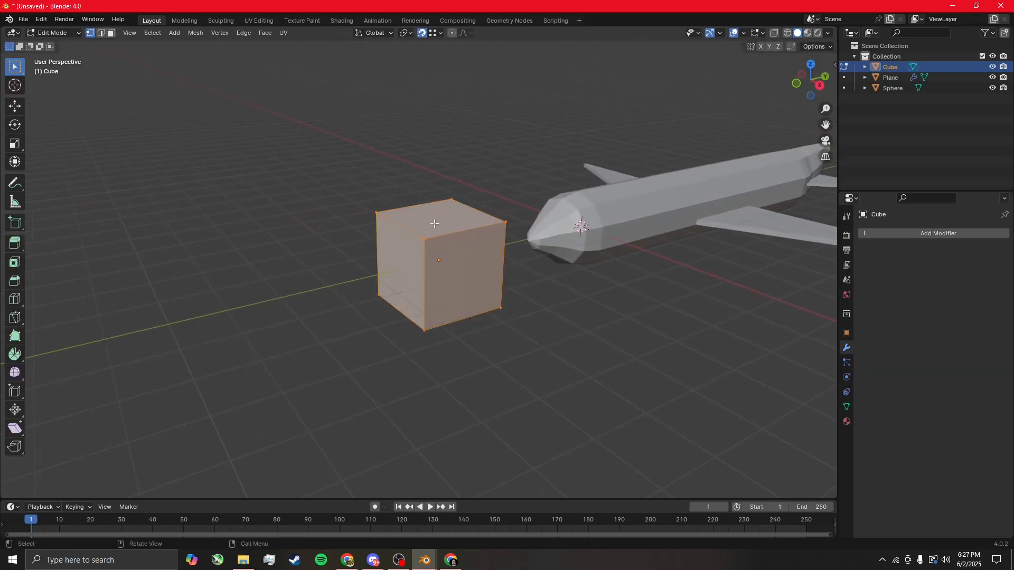
key("alt+a")
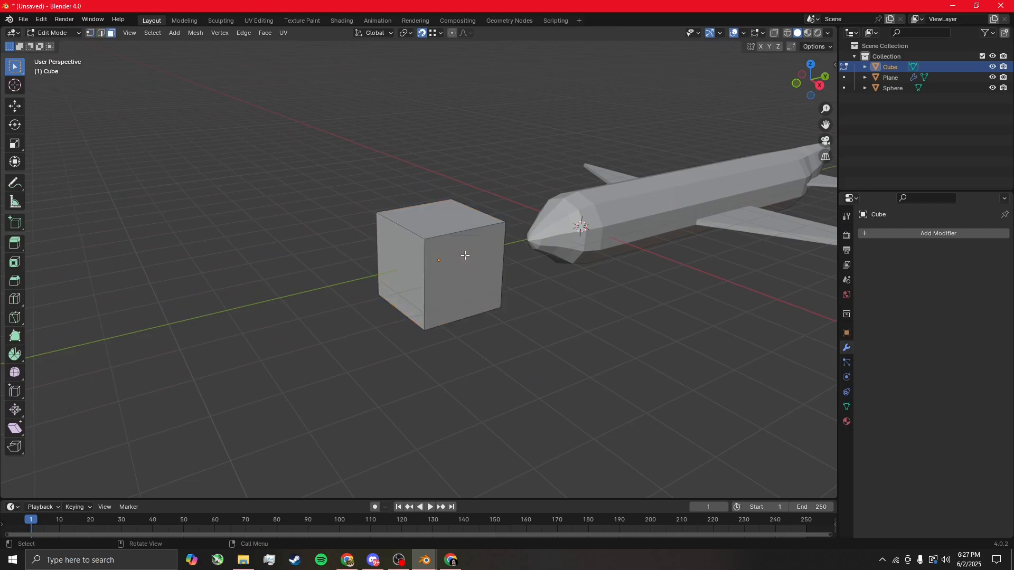
left_click(465, 256)
middle_click_drag(379, 261, 552, 257)
left_click(370, 230, "shift")
key("a")
key("s")
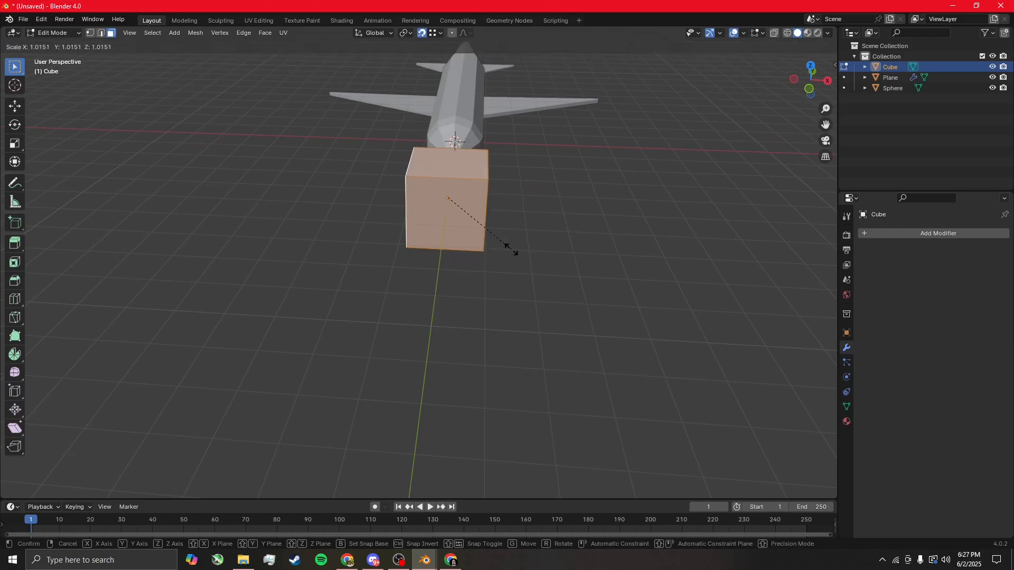
key("x")
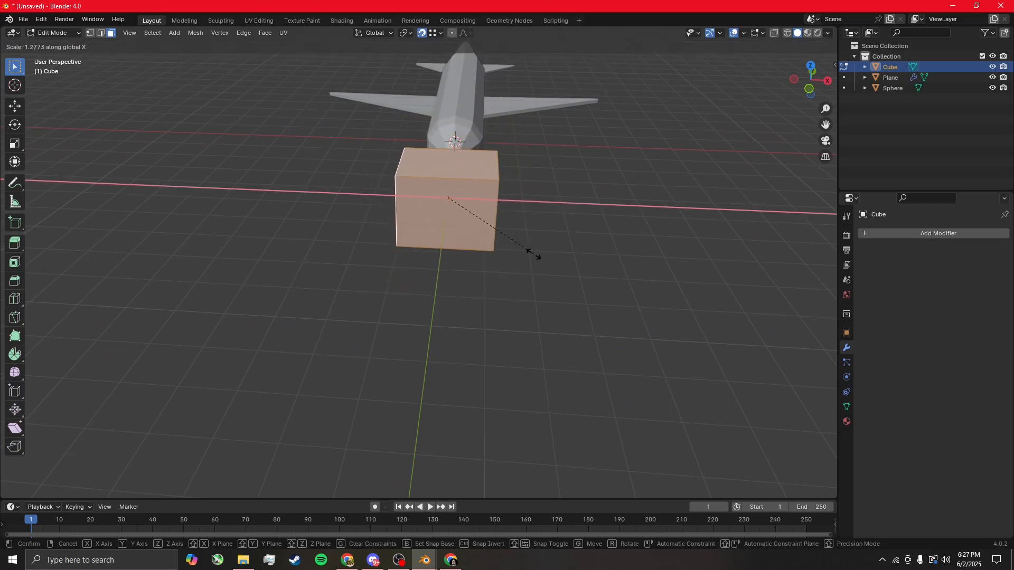
left_click(449, 203)
Select the slab's upper vertex pair farthest from the nose and snap it onto the other upper corner, forming a triangle
middle_click_drag(449, 202, 434, 188)
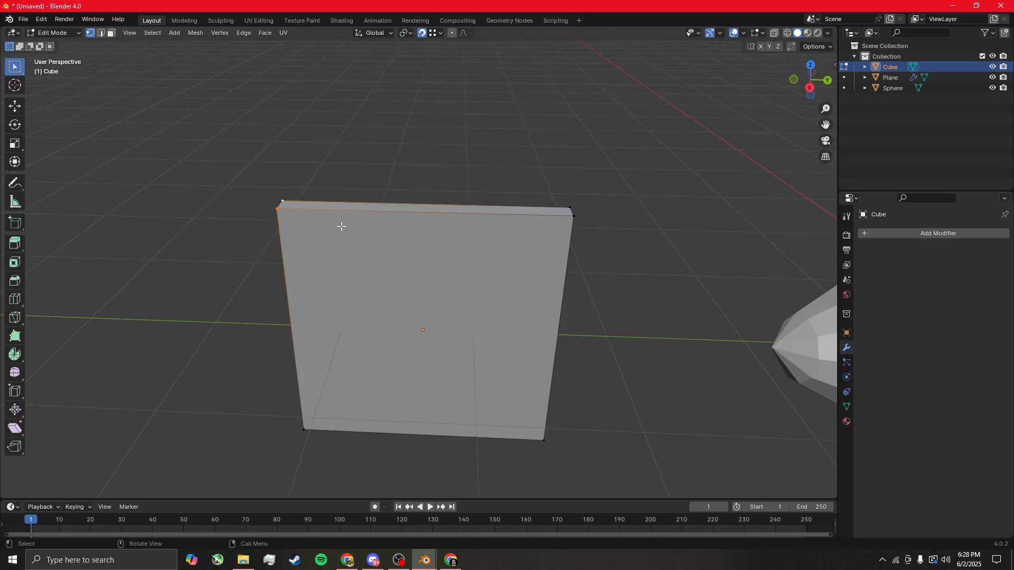
key("g")
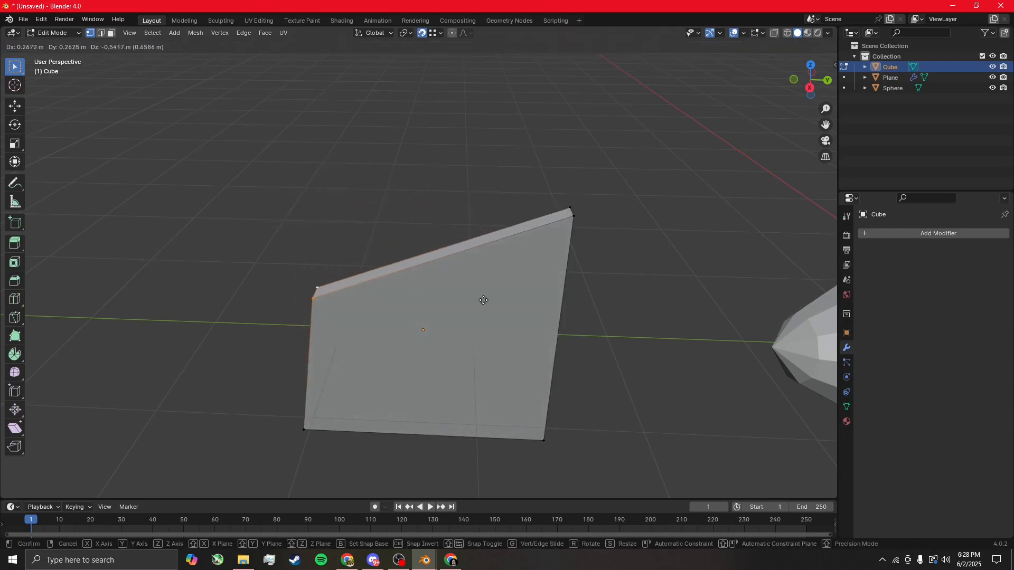
left_click(738, 217)
Select all vertices at the triangle's upper corner and merge them by distance
left_click_drag(410, 180, 489, 208)
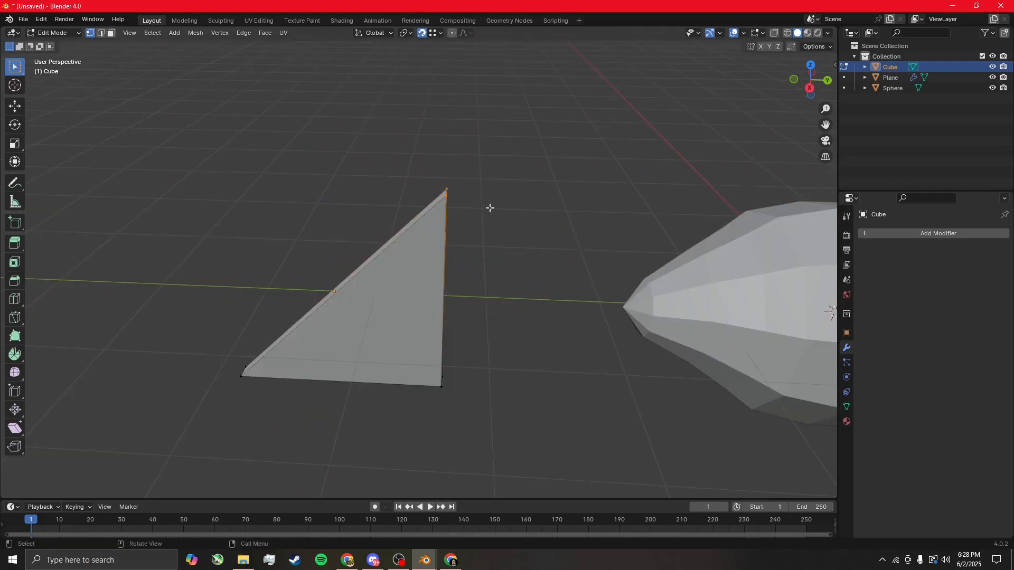
key("m")
left_click(470, 200)
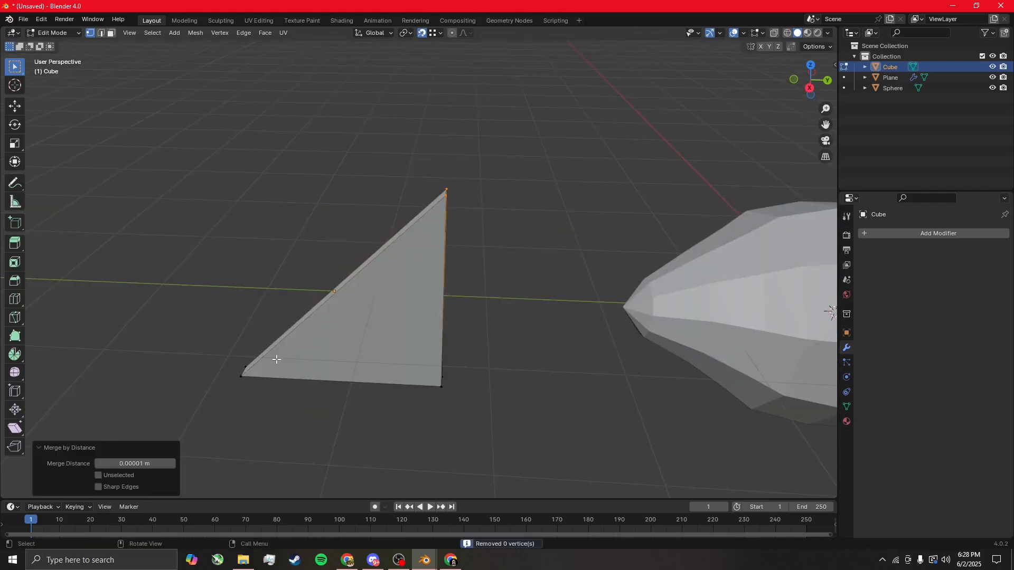
Extrude the triangle's thin vertical face nearest the nose 0.23608 m outward, and move it about 0.13 m further along Y
middle_click_drag(277, 359, 465, 254)
key("3")
left_click(477, 222)
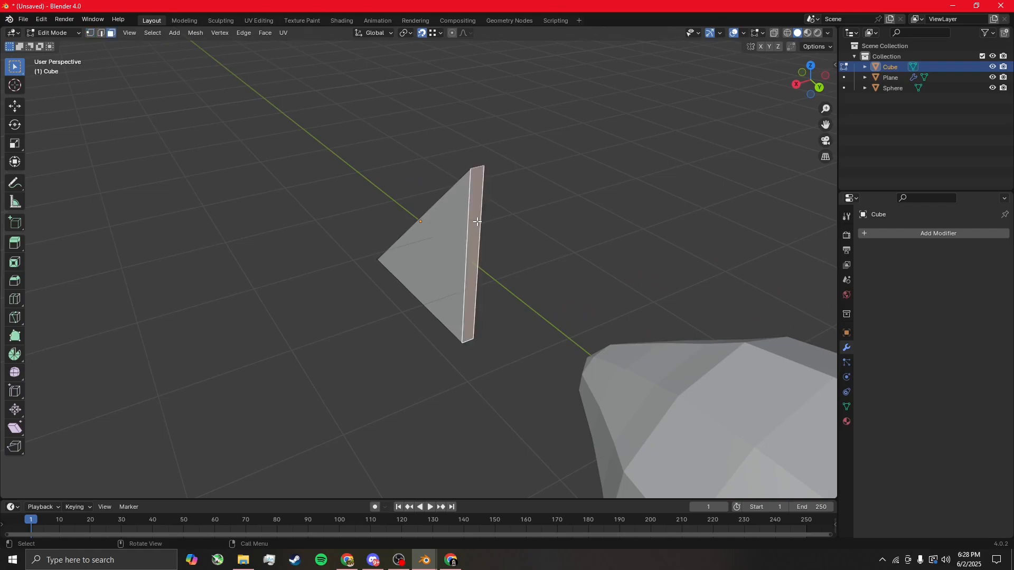
key("e")
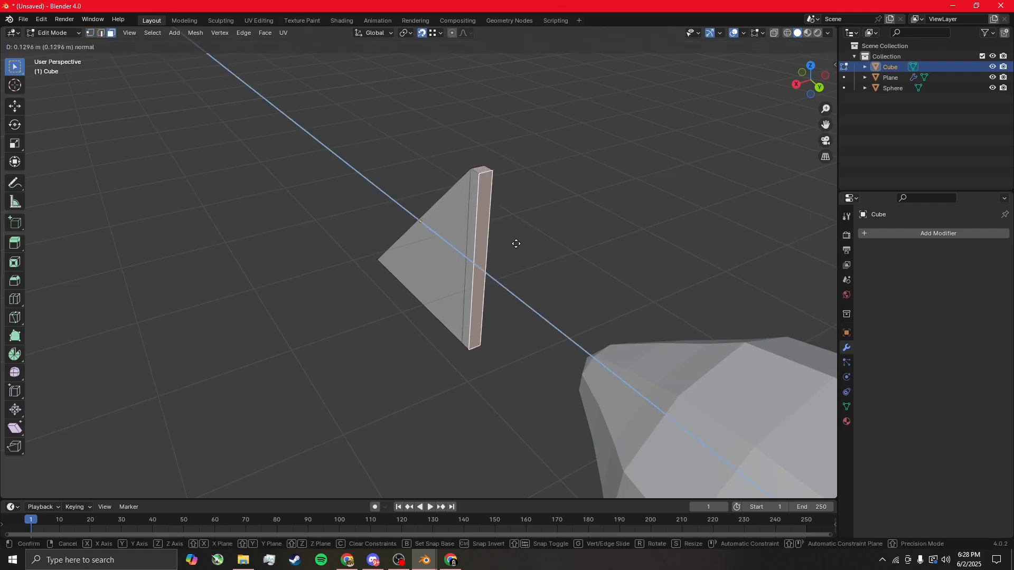
left_click(521, 249)
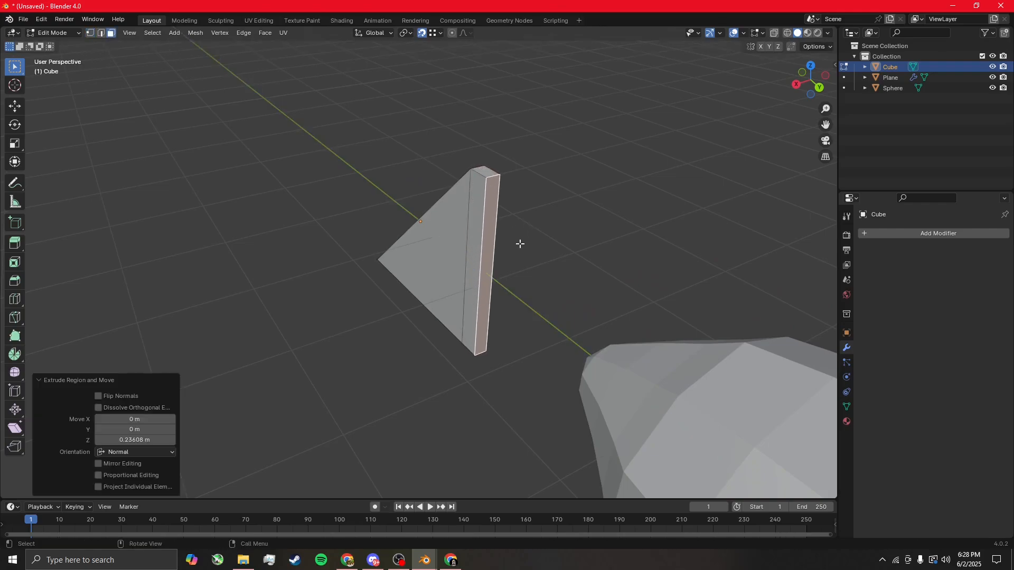
key("g")
key("y")
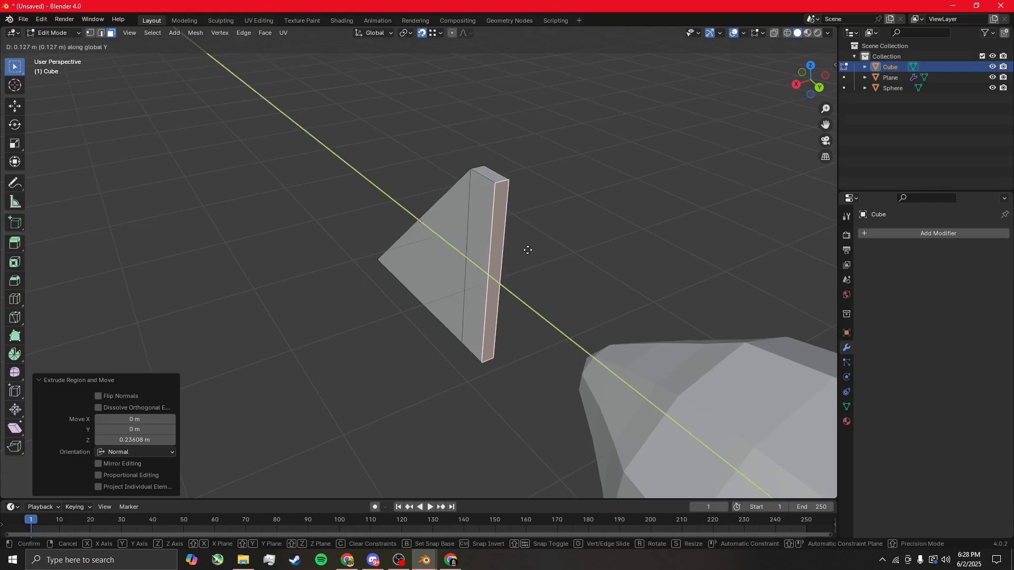
left_click(528, 250)
Select the upper outer edge of the extruded strip and raise it about 0.16 m along Z
left_click(494, 175)
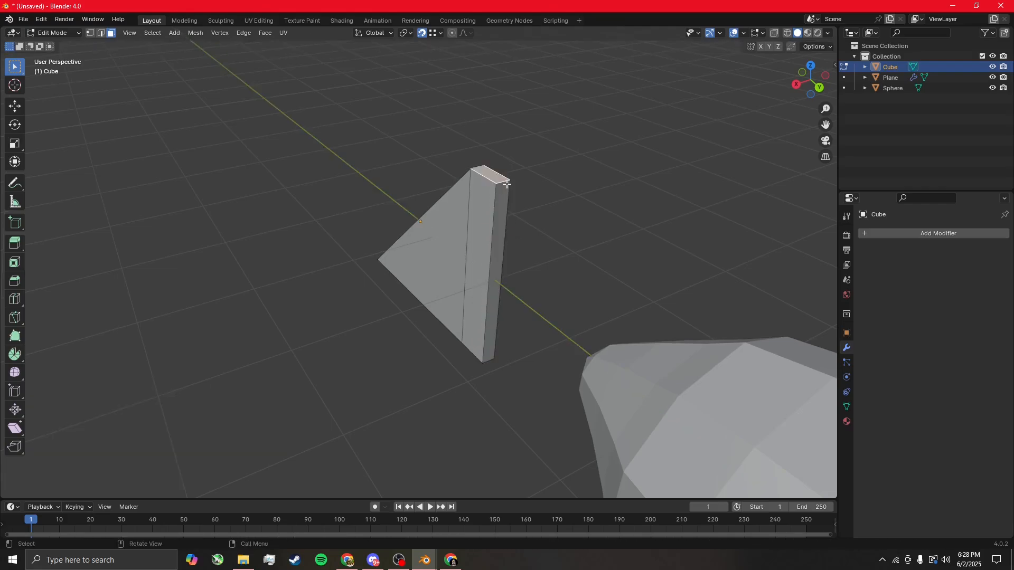
key("2")
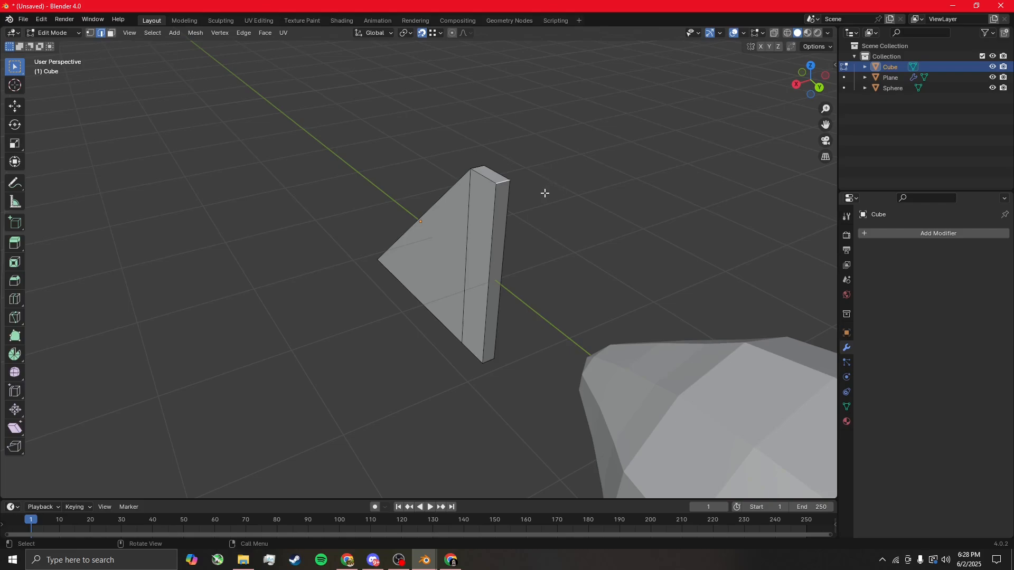
key("g")
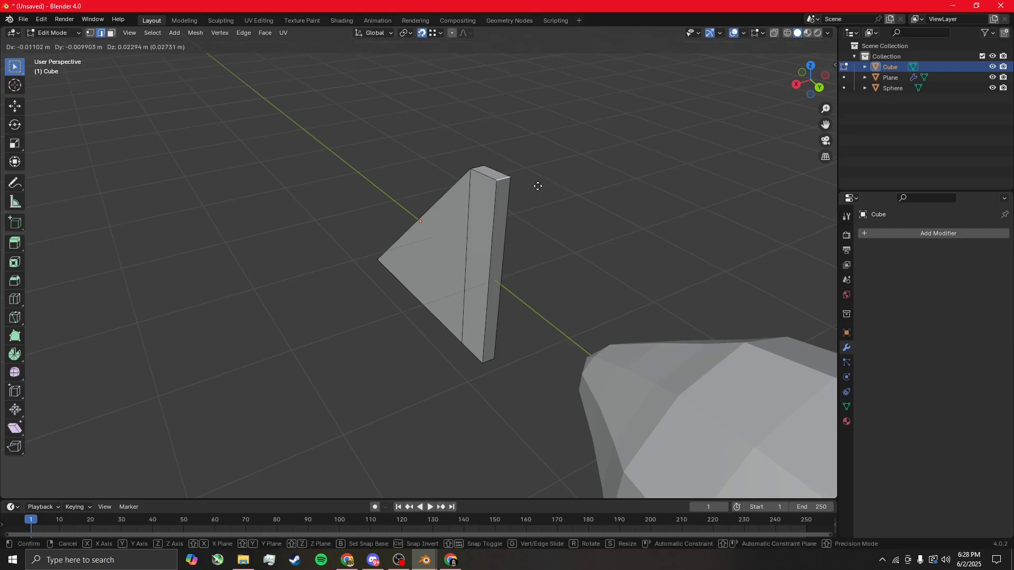
key("z")
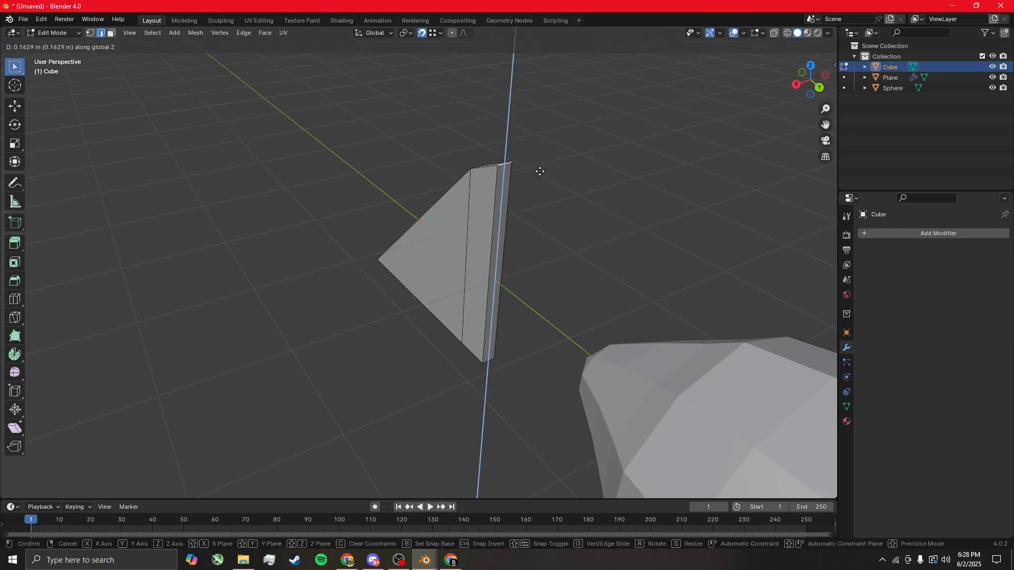
left_click(539, 171)
Move the entire fin mesh in the YZ plane, keeping X locked, onto the top of the fuselage's tail
middle_click_drag(539, 171, 285, 262)
key("1")
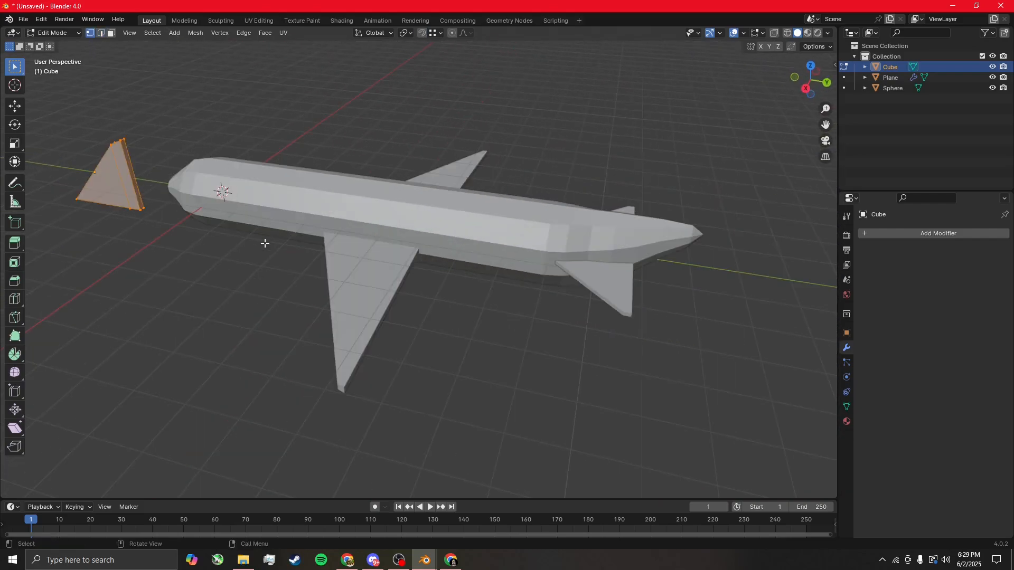
key("g")
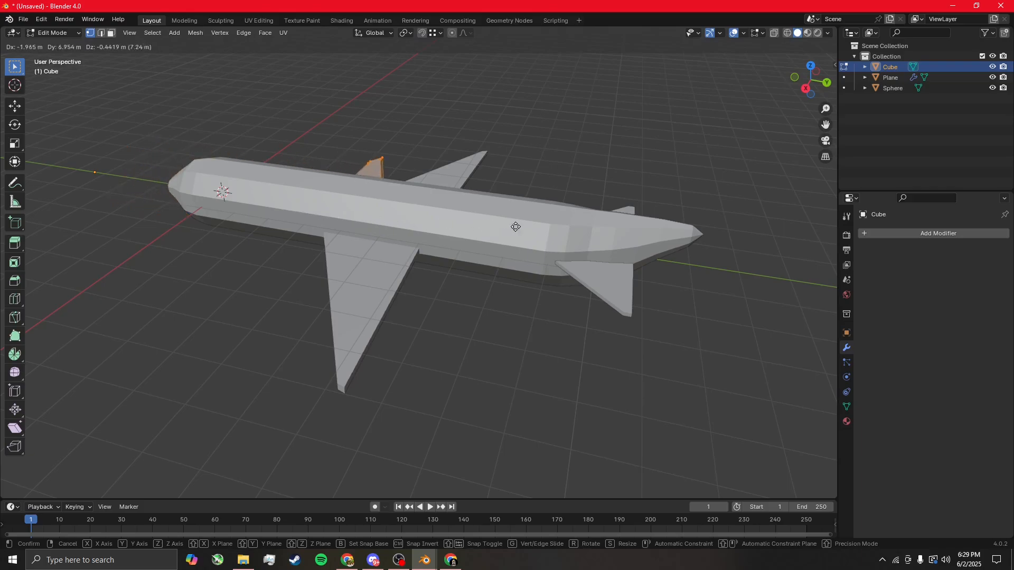
key("y")
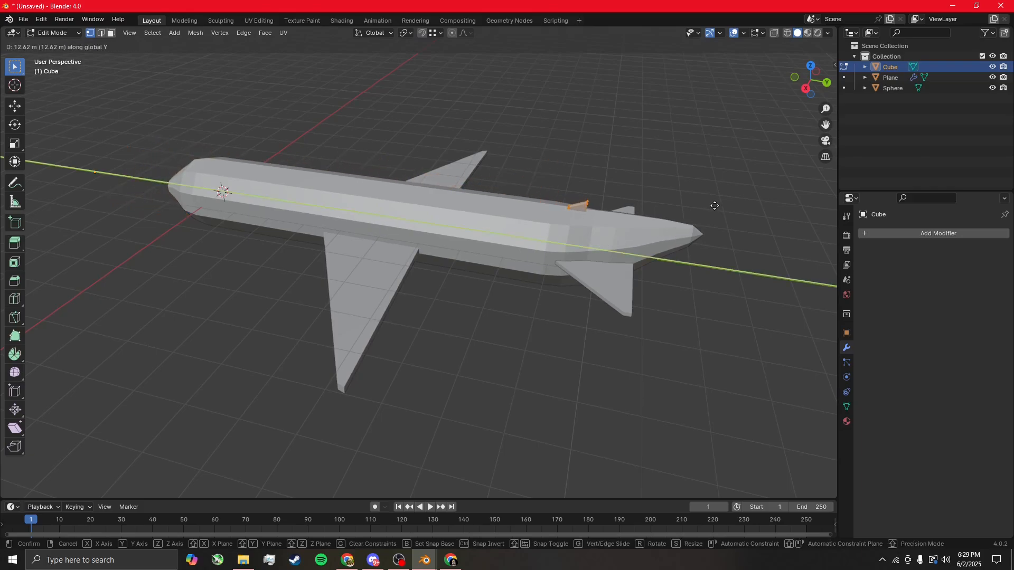
key("z")
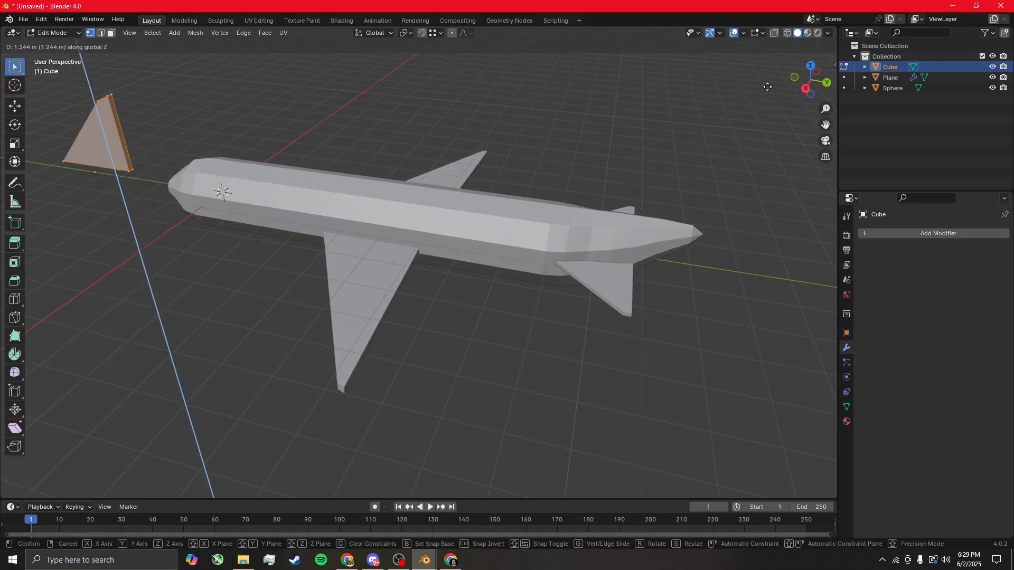
key("shift+x")
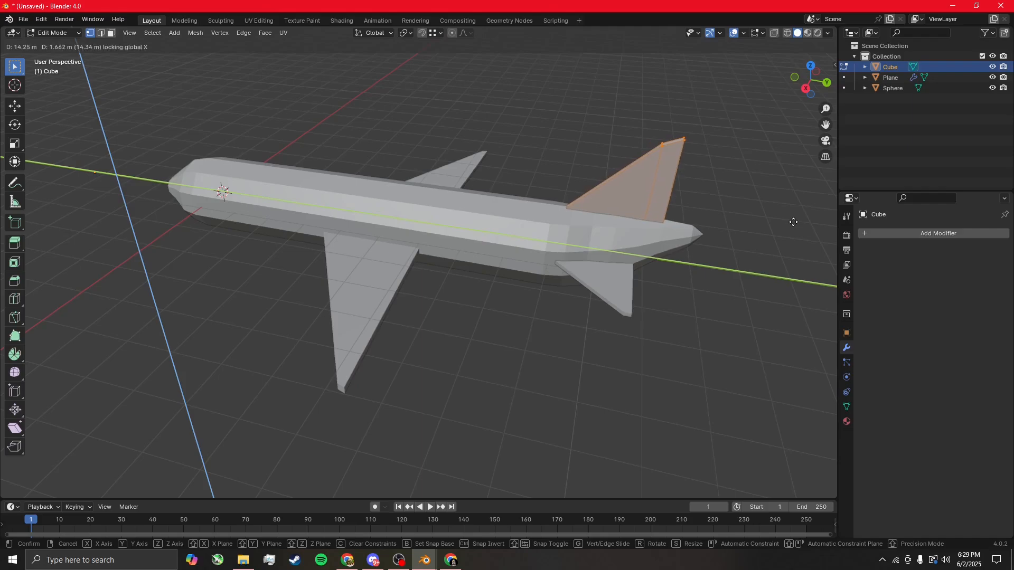
left_click(719, 239)
Add a cylinder mesh in Object Mode and move it -3.6338 m along Y, in front of the airplane's nose
middle_click_drag(477, 293, 580, 199)
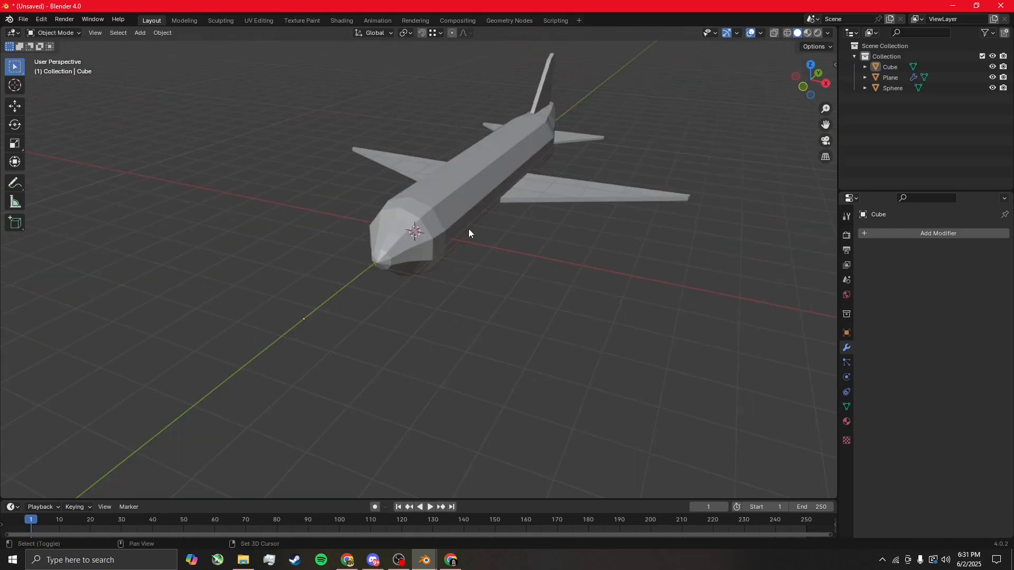
key("shift+a")
mouse_move(373, 226)
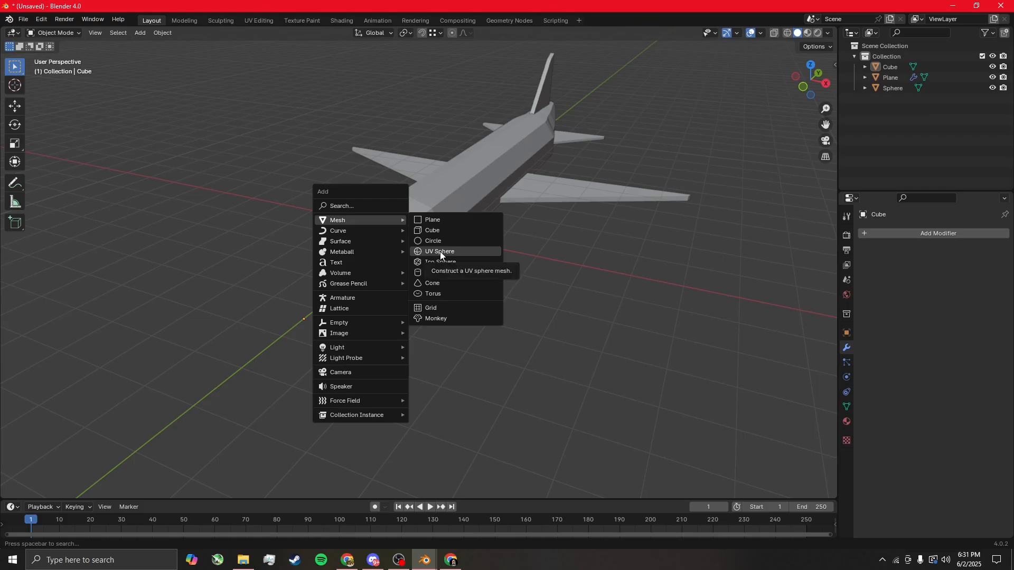
left_click(436, 272)
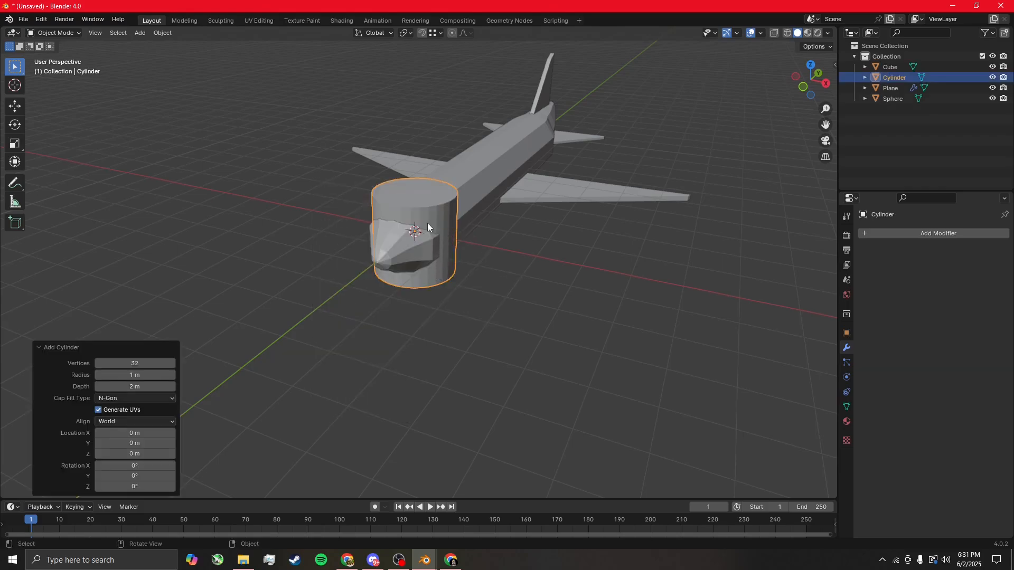
key("g")
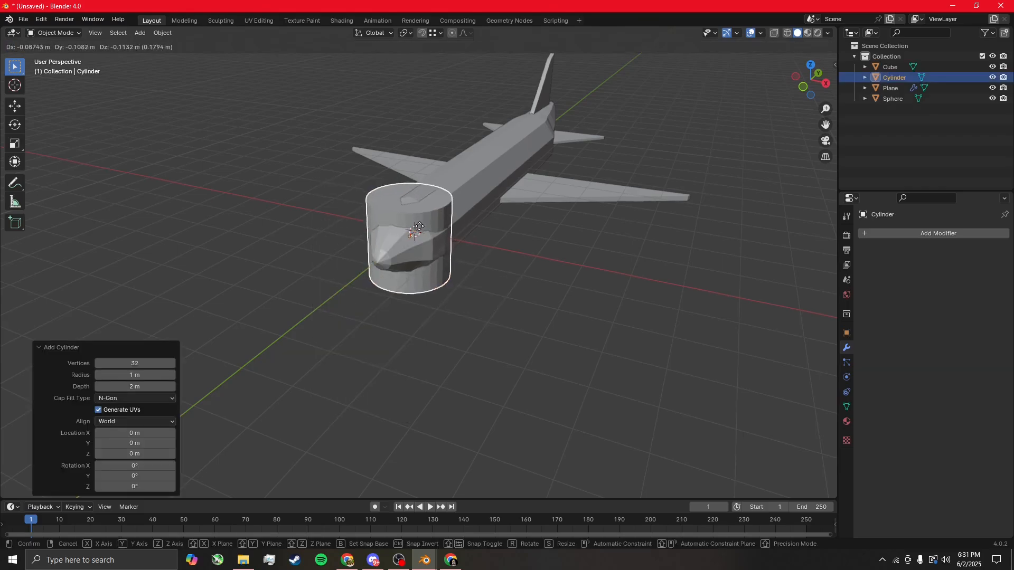
key("y")
left_click(337, 290)
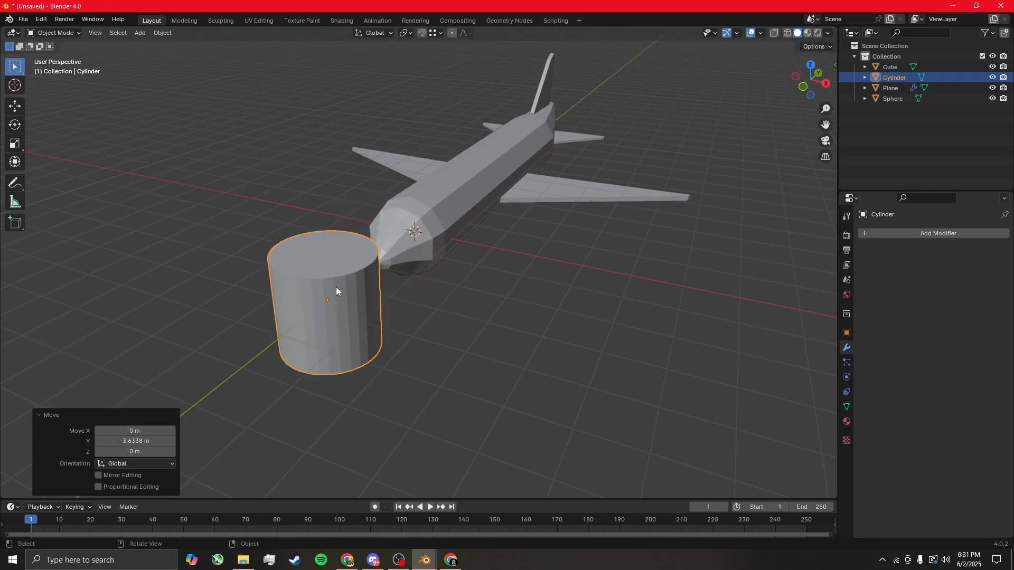
Rotate all of the cylinder's geometry 90° about the global X axis in Edit Mode and scale it down
key("Tab")
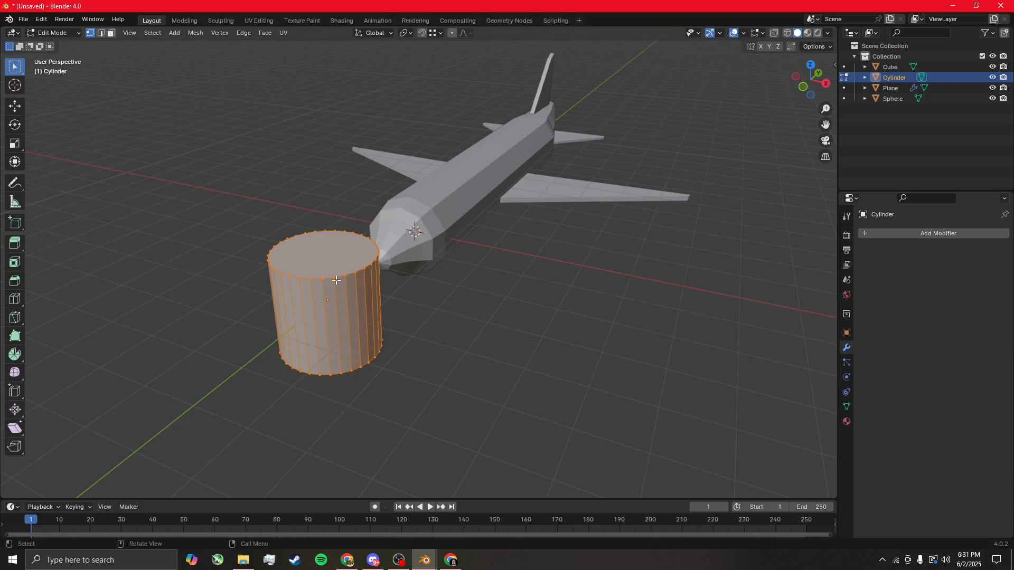
key("r")
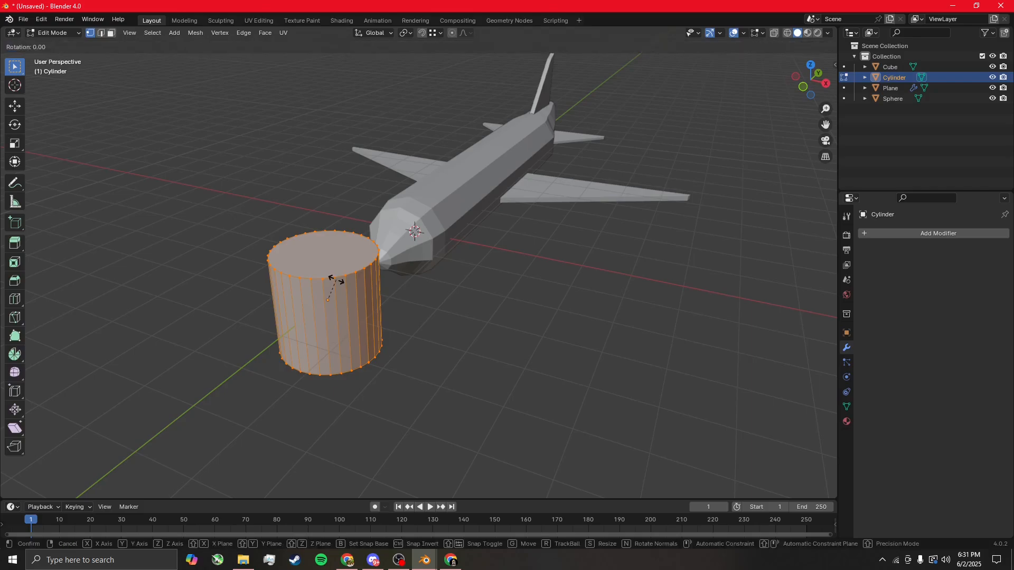
type("90")
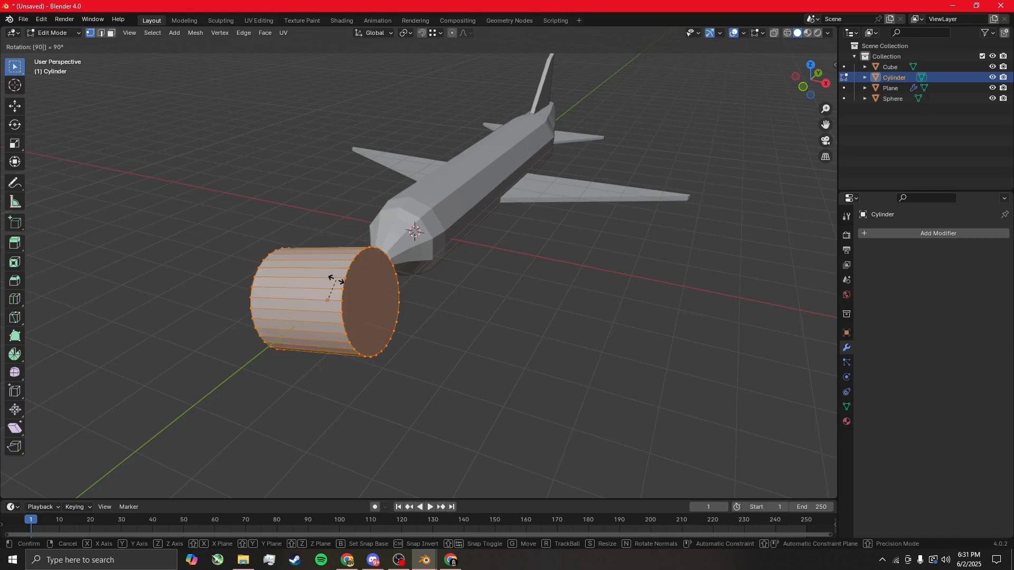
type("x")
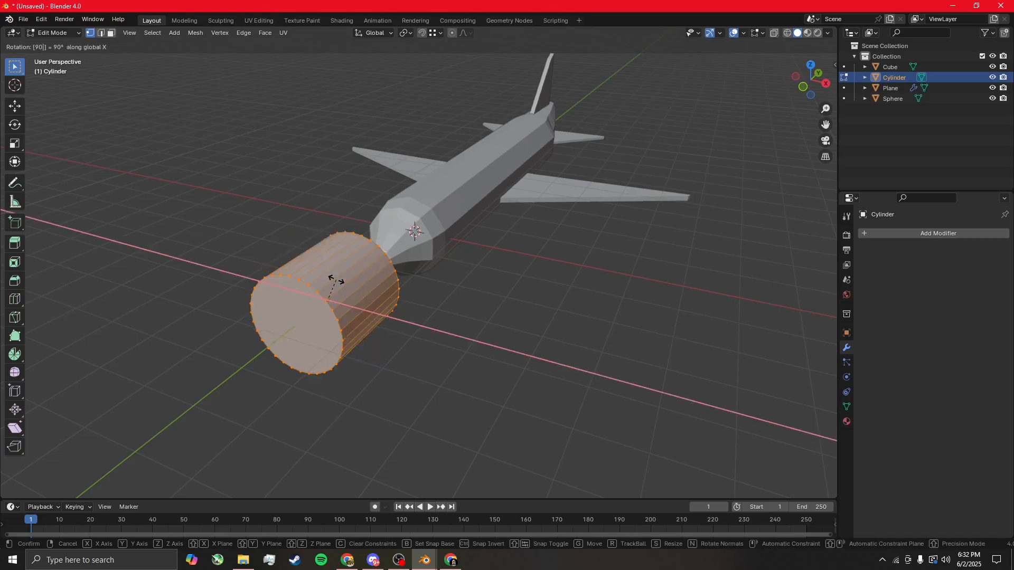
key("Return")
middle_click_drag(461, 260, 498, 256)
key("s")
left_click(414, 290)
Inset the cylinder's end face pointing away from the airplane by 0.06099 m and extrude it 0.078757 m inward
middle_click_drag(414, 290, 389, 335)
scroll(363, 378, "up", 4)
middle_click_drag(364, 377, 427, 255)
scroll(462, 228, "up", 3)
key("3")
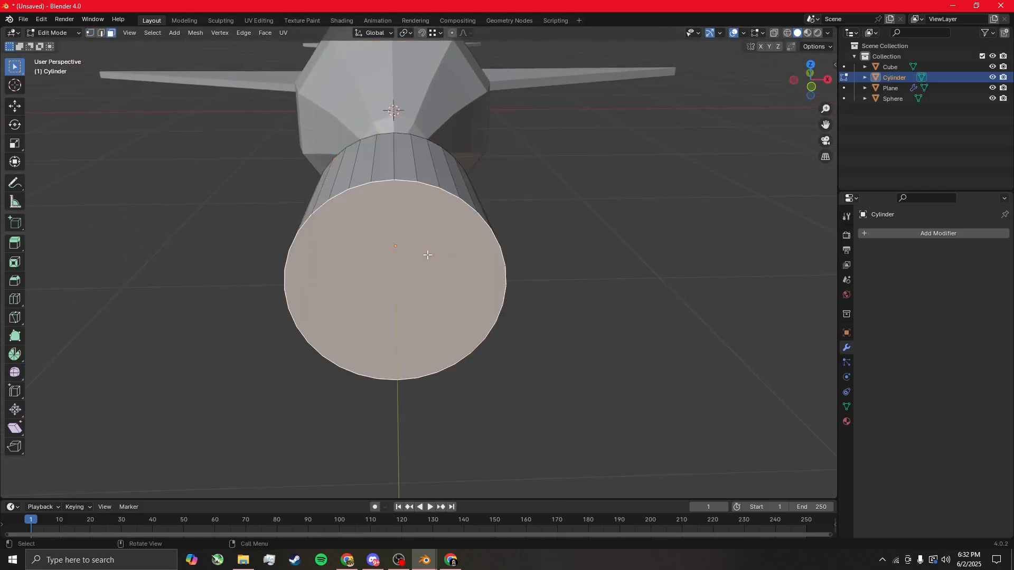
key("i")
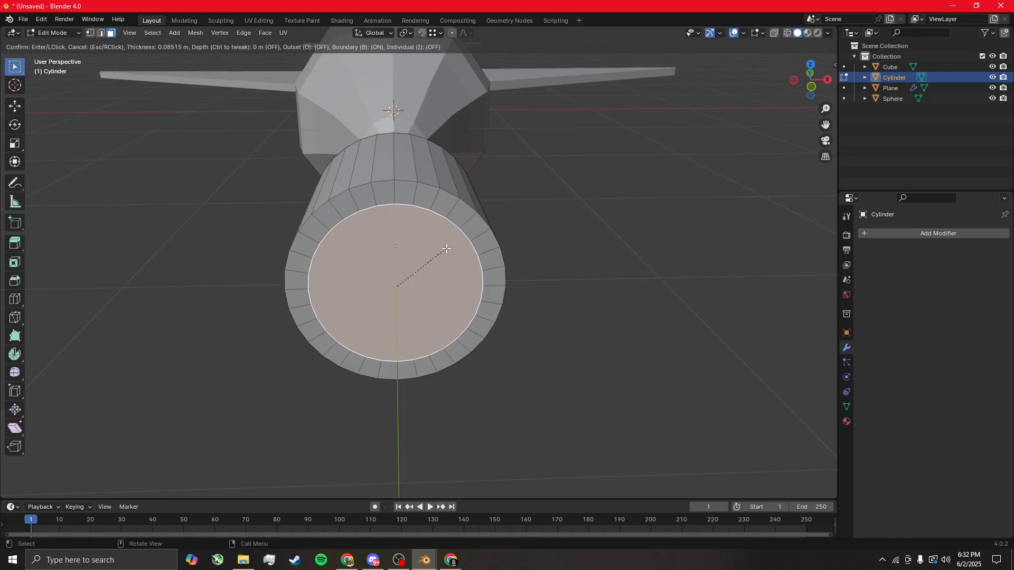
left_click(454, 249)
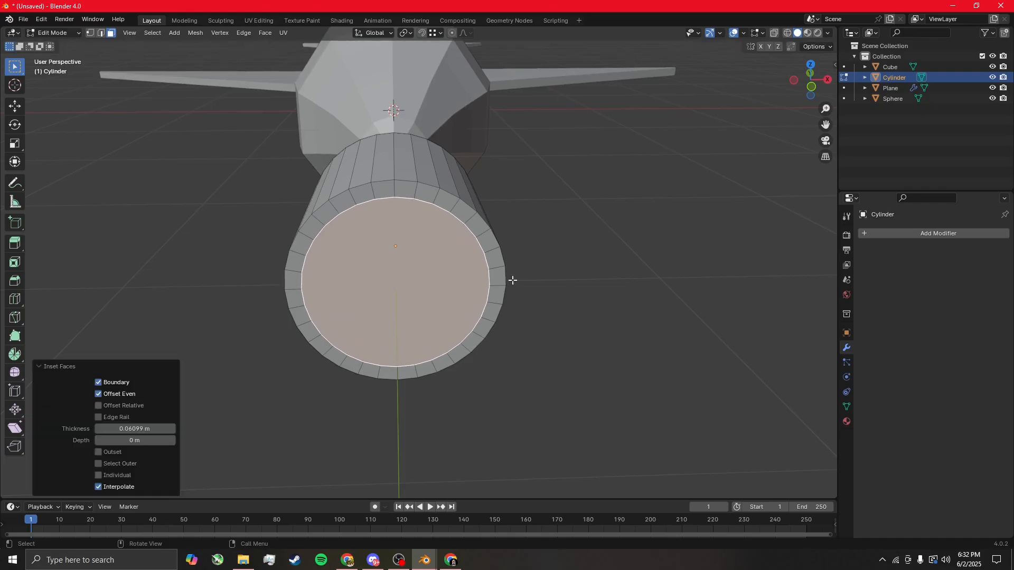
key("e")
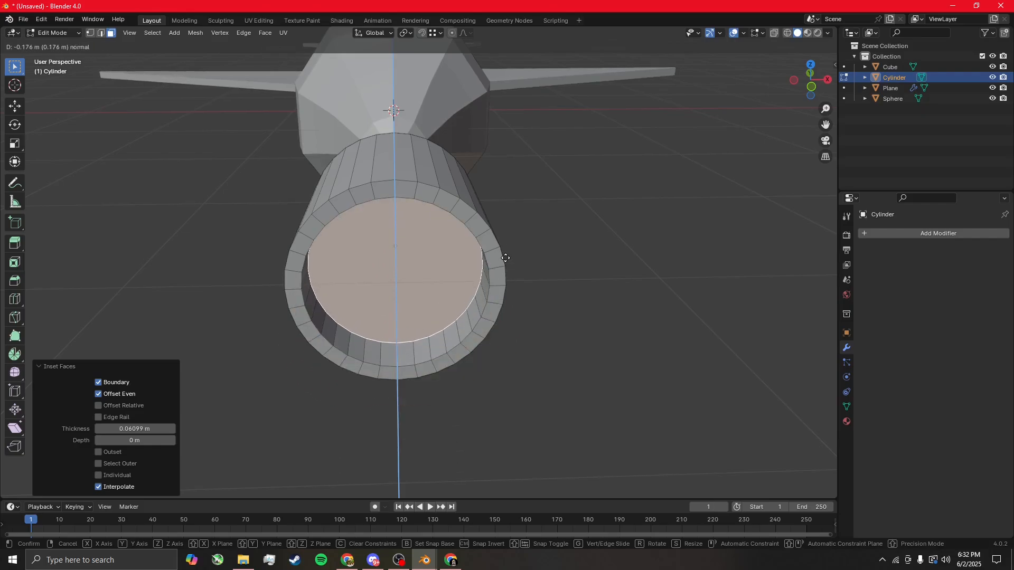
key("Escape")
Inset the recessed end face by 0.02029 m and extrude it a further 0.033404 m inward
key("i")
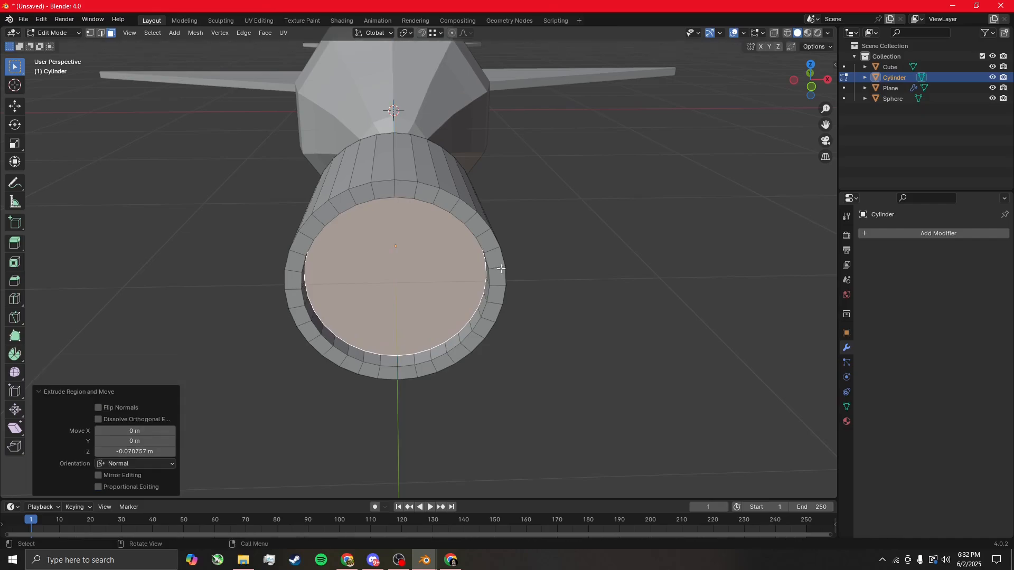
left_click(495, 269)
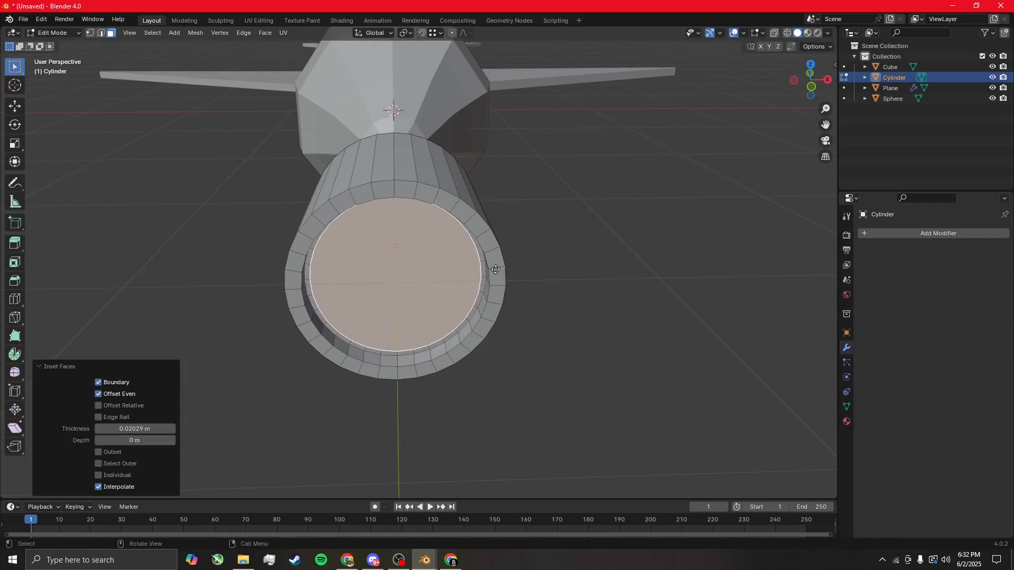
key("e")
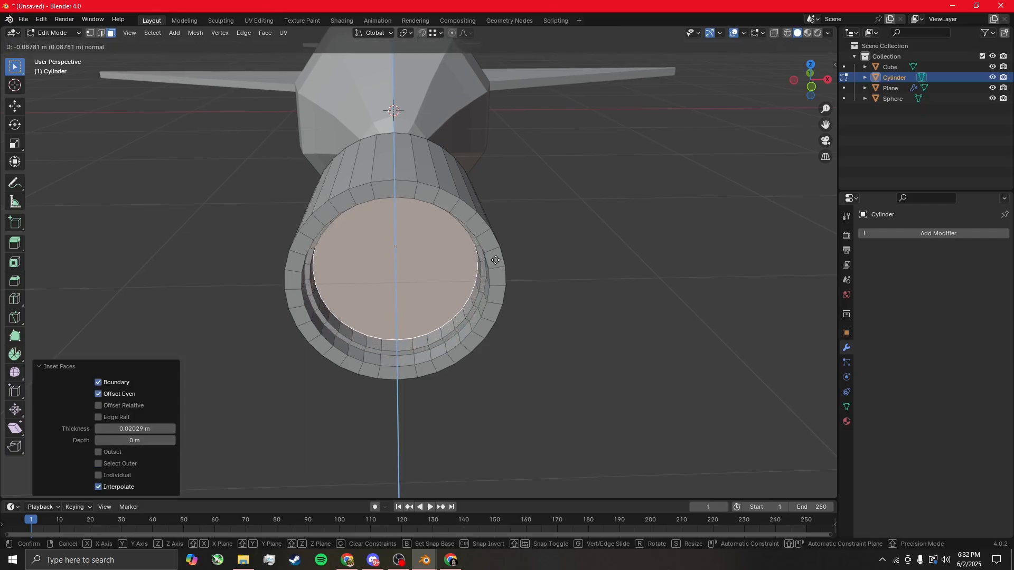
left_click(495, 266)
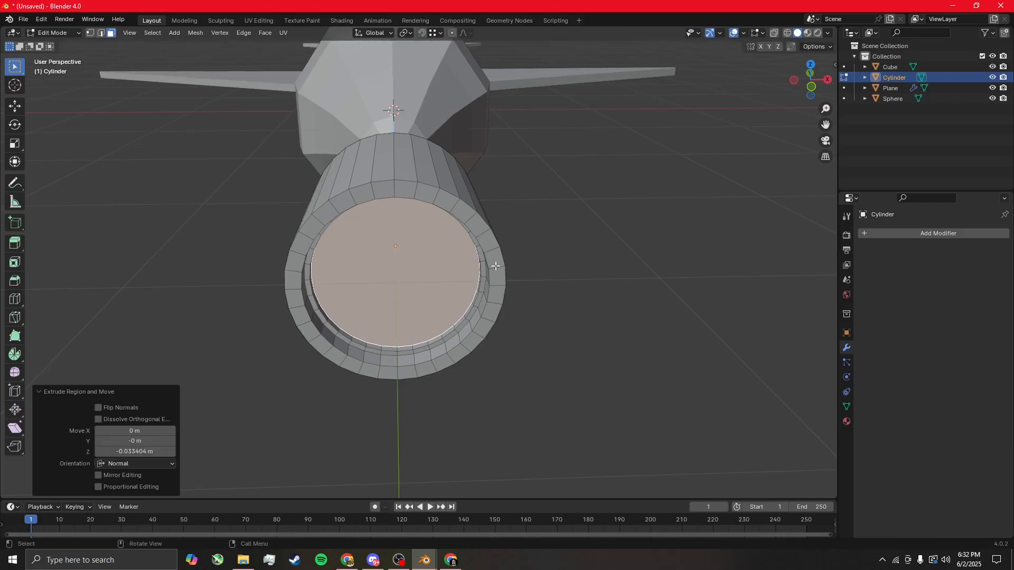
Inset the recessed face 0.3114 m to a tiny central disc and extrude that disc 0.023954 m outward
key("i")
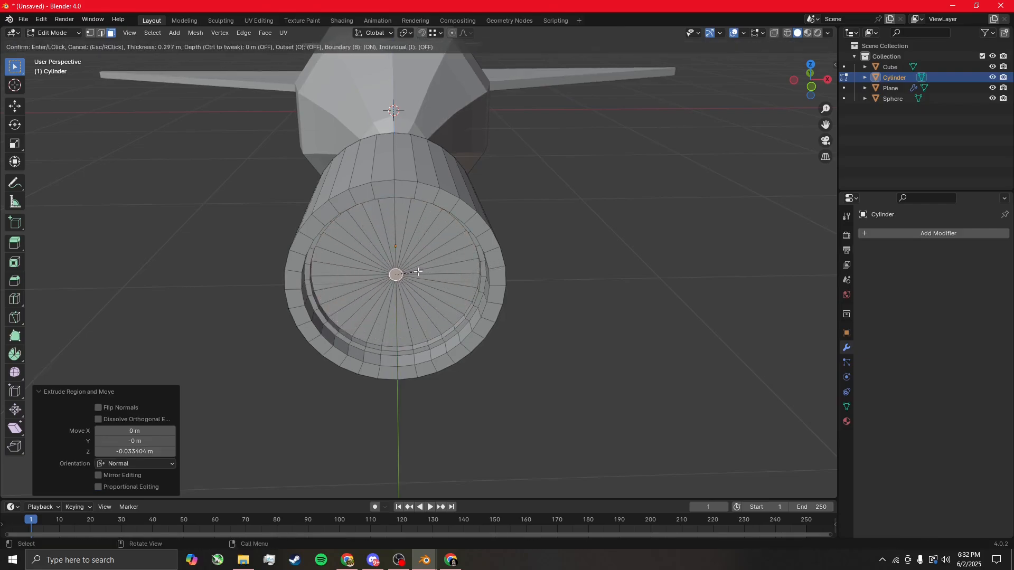
left_click(415, 273)
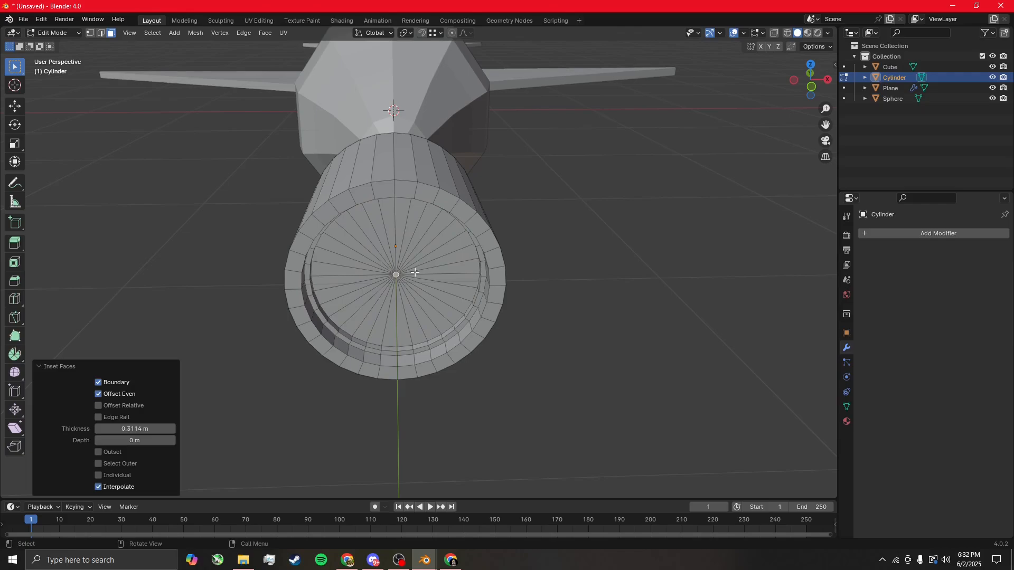
key("e")
left_click(415, 273)
Inset the cylinder's opposite end face, nearest the airplane, by 0.05294 m and extrude it 0.33967 m outward
middle_click_drag(415, 273, 458, 287)
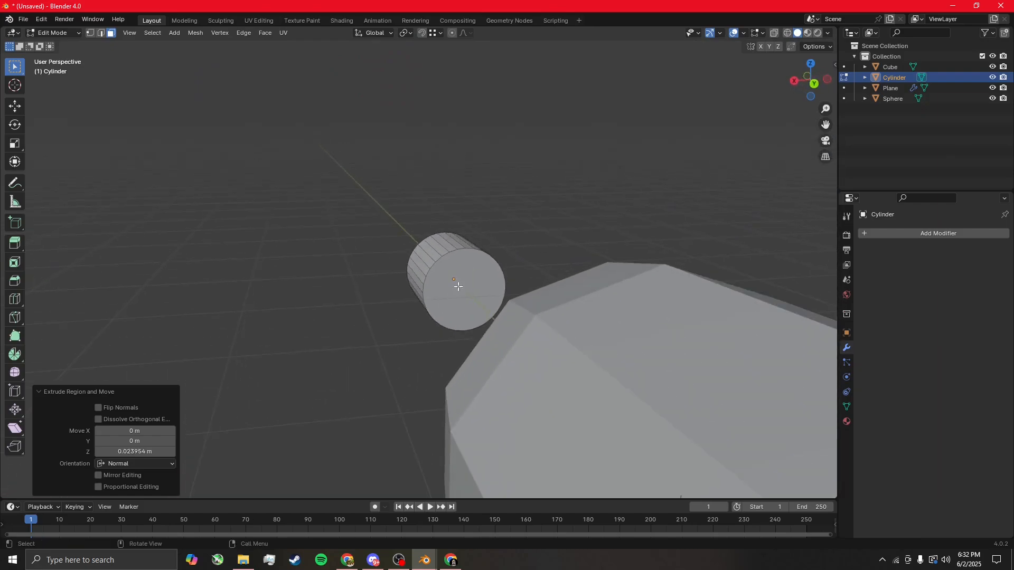
scroll(458, 287, "up", 3)
left_click(485, 315)
key("i")
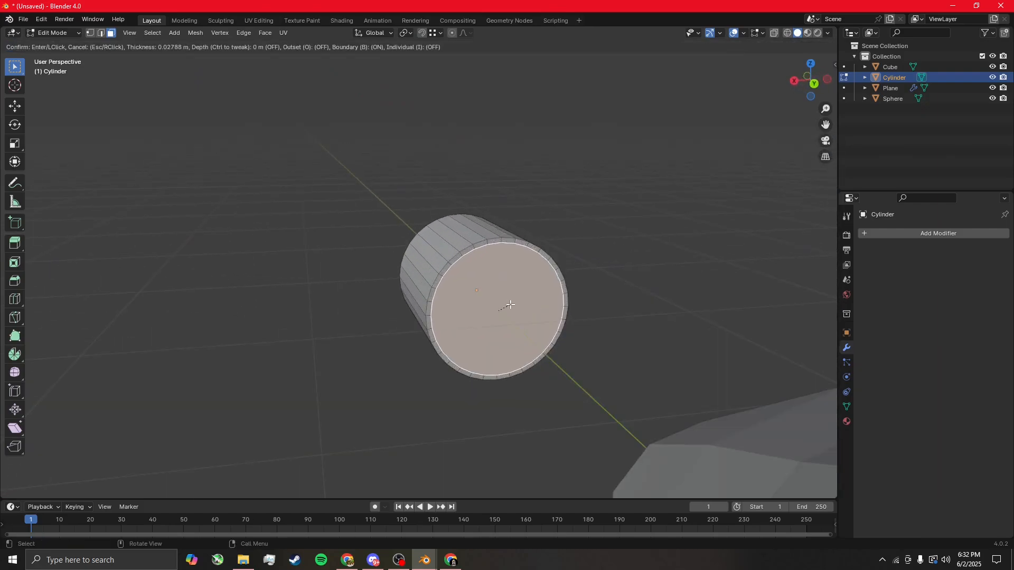
left_click(504, 305)
key("e")
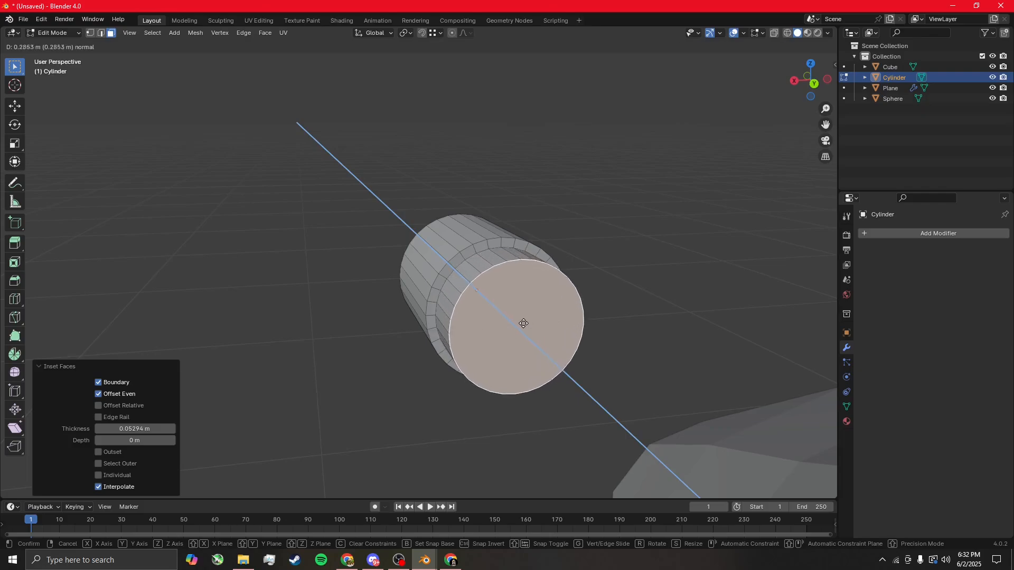
left_click(526, 327)
Inset the extruded end face by 0.047 m and extrude it again to add a narrower section
key("i")
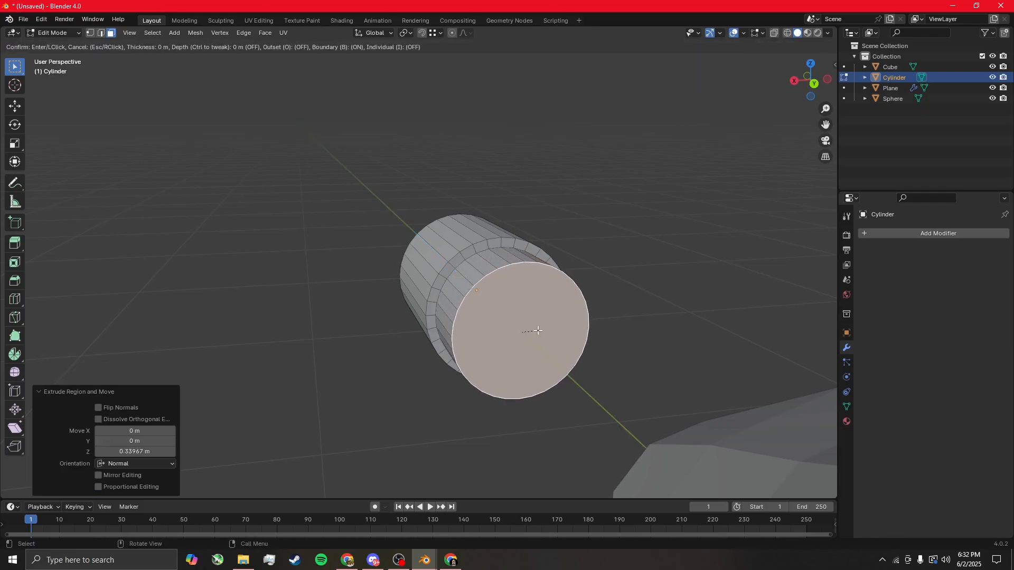
key("Escape")
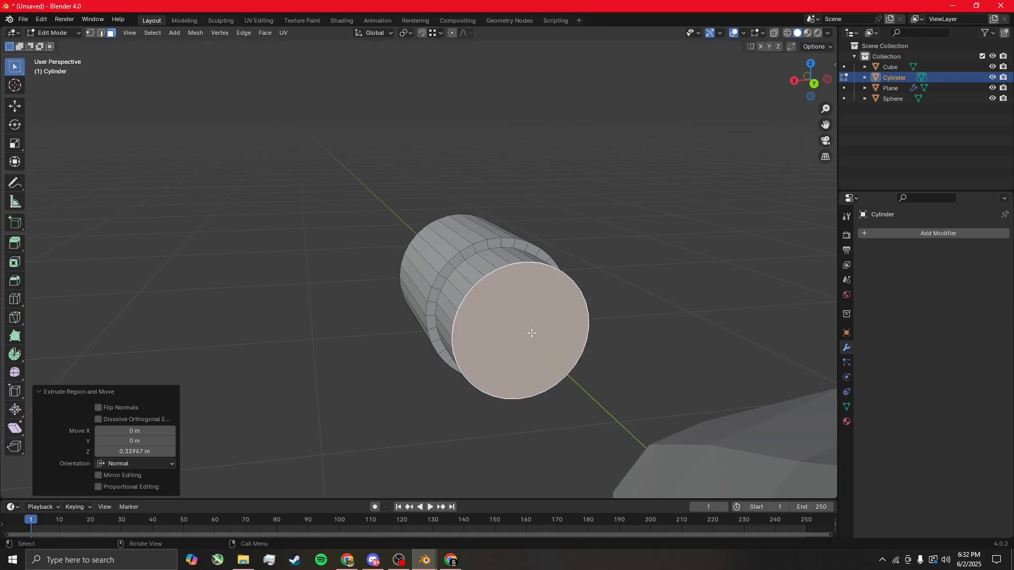
key("i")
left_click(590, 317)
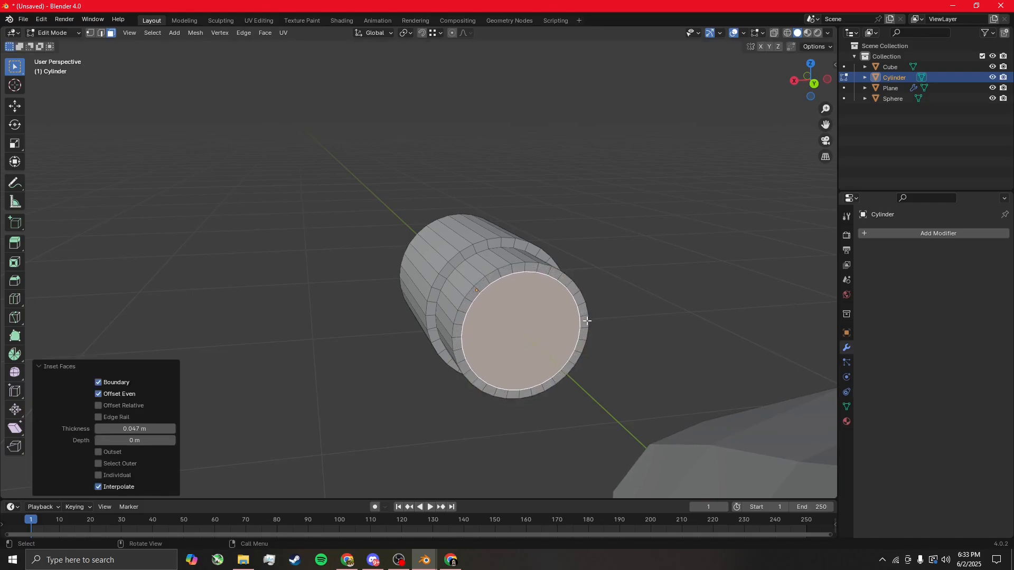
key("e")
left_click(577, 351)
Select the whole engine mesh and move it 1.7929 m along X and 8.0332 m along Y to the wing, with Z locked
middle_click_drag(577, 350, 576, 283)
key("a")
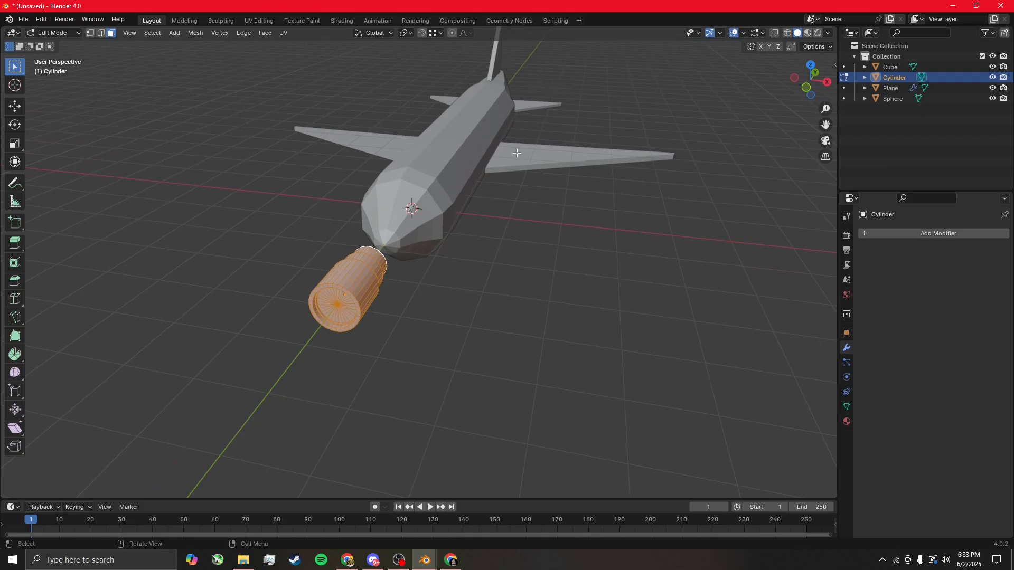
key("g")
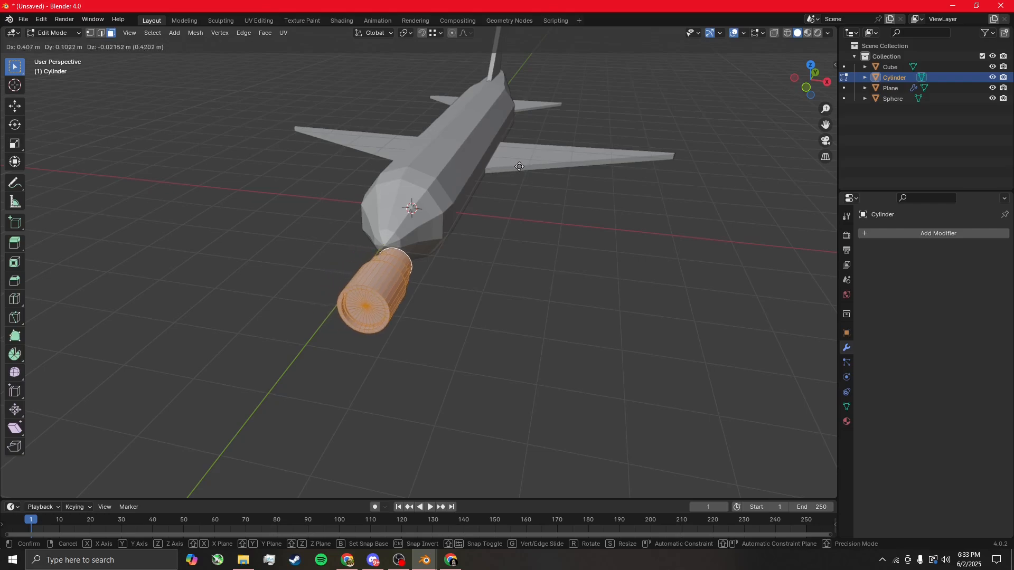
key("shift+z")
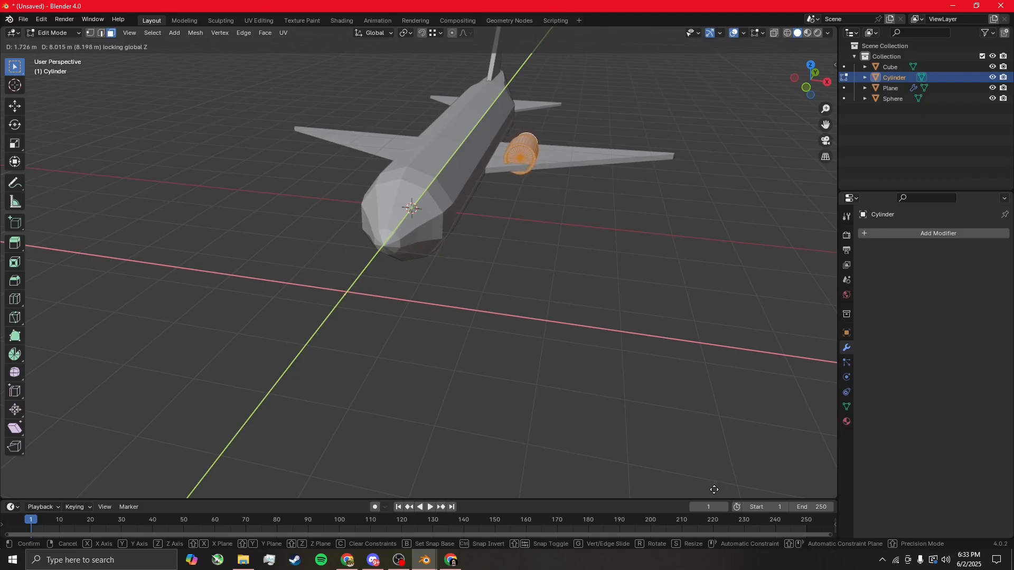
left_click(716, 490)
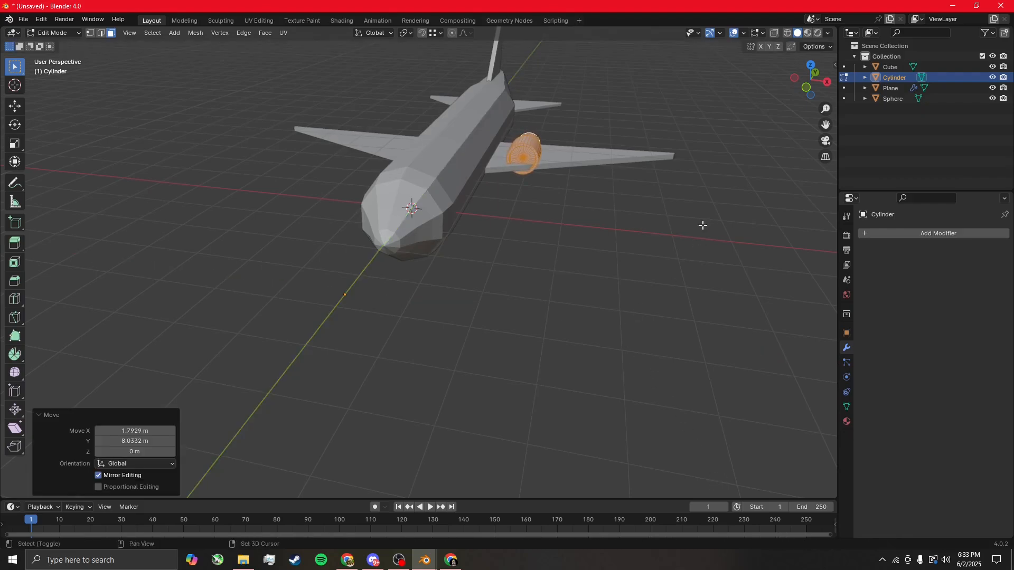
middle_click_drag(702, 226, 579, 250)
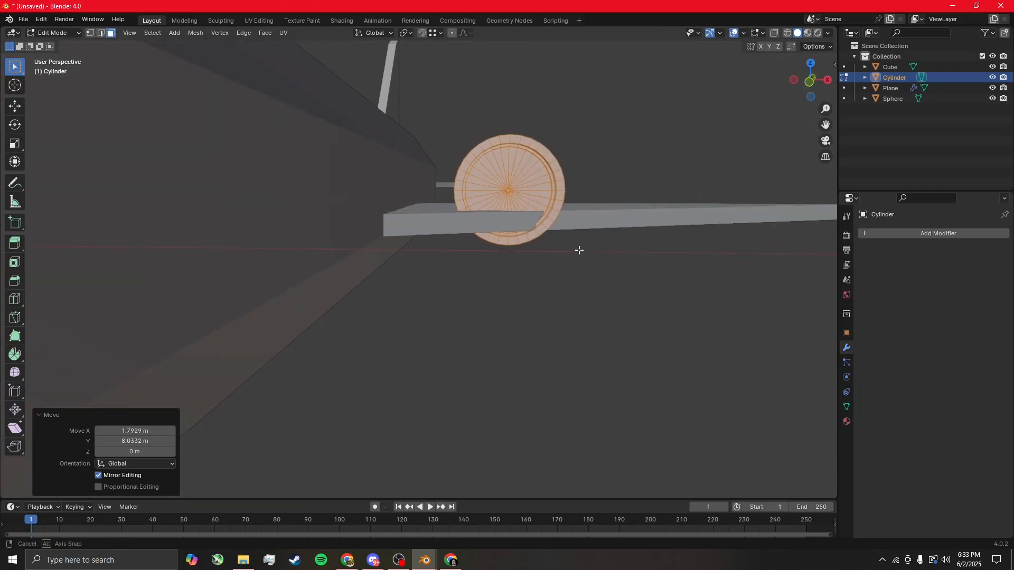
Lower the engine 0.60568 m along Z, and shift it freely about 0.08 m further down beneath the wing
key("g")
key("z")
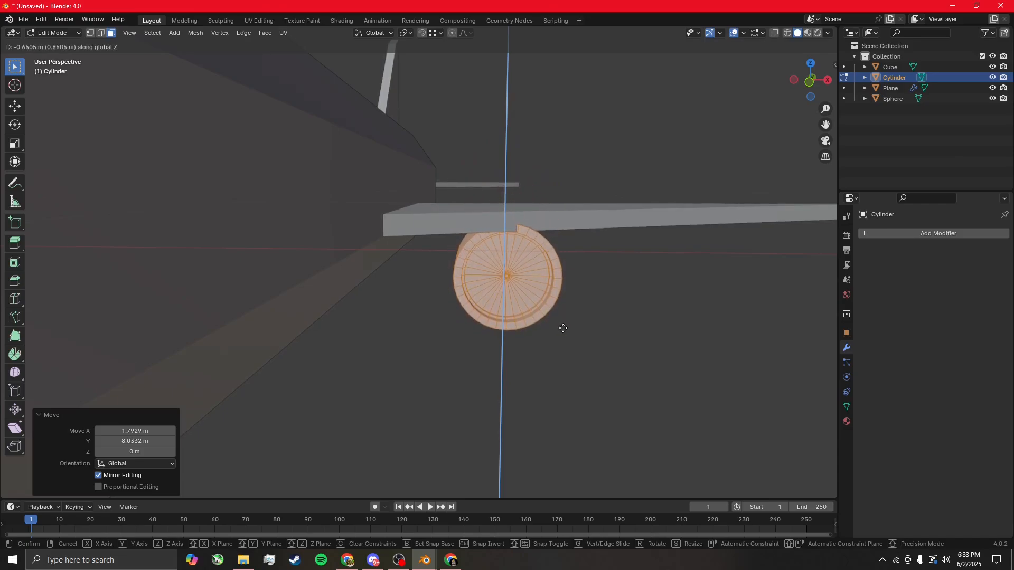
left_click(564, 323)
mouse_move(564, 323)
middle_mouse_down()
mouse_move(586, 305)
mouse_move(486, 303)
middle_mouse_up()
key("z")
key("Escape")
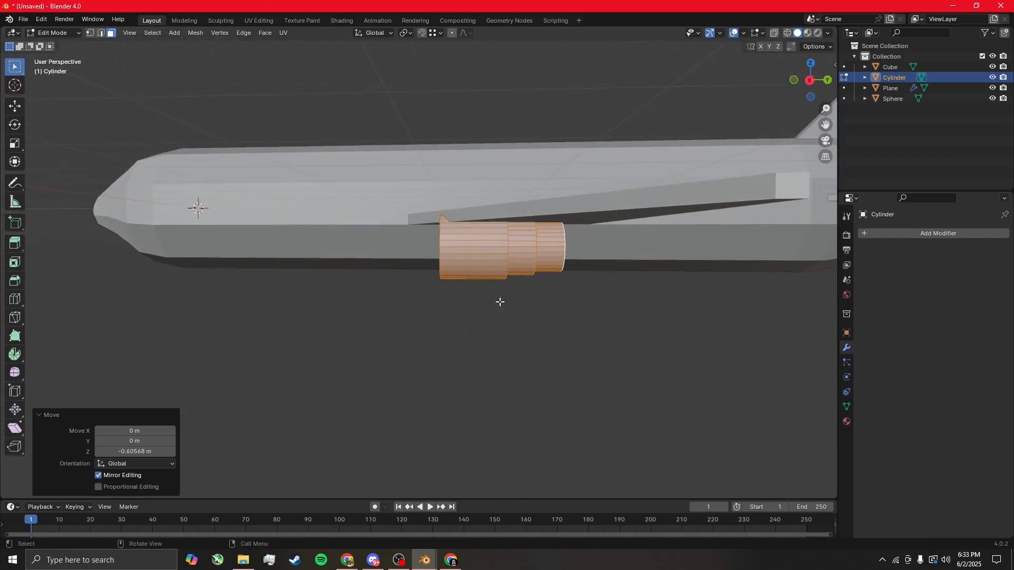
key("g")
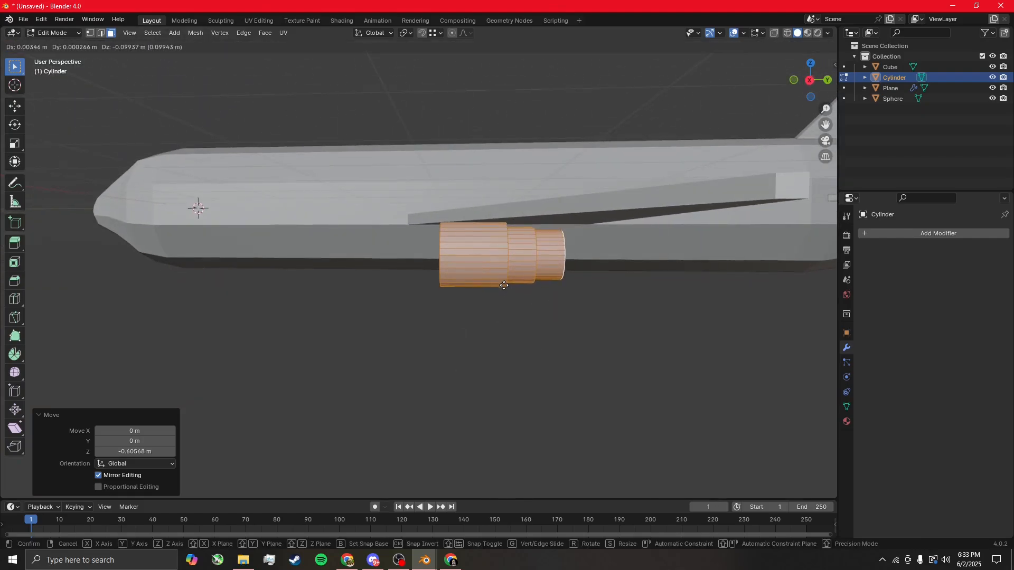
left_click(503, 284)
Add a Mirror modifier on the X axis to the engine cylinder and deselect its mesh
middle_click_drag(504, 284, 659, 293)
left_click(908, 236)
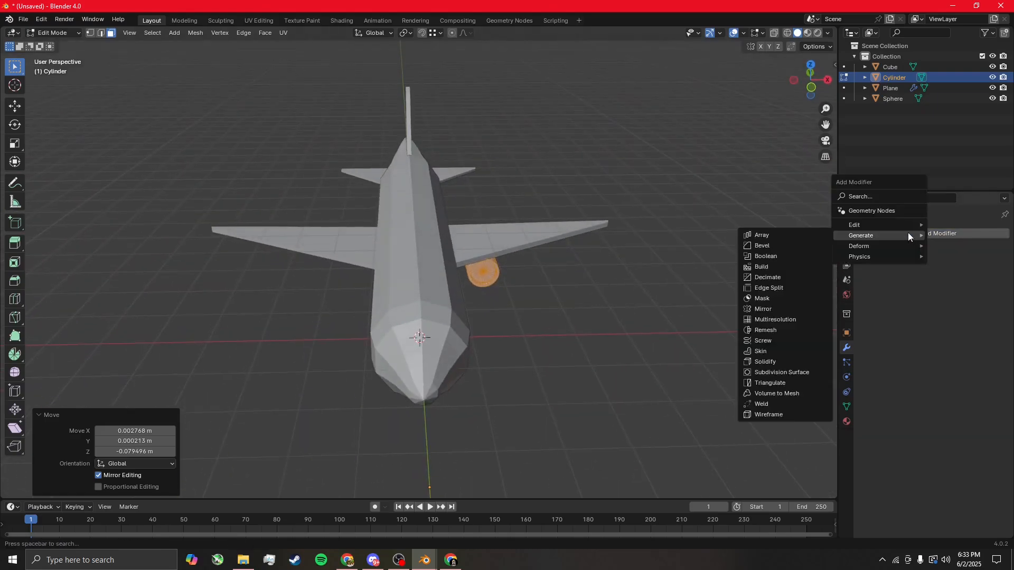
mouse_move(899, 229)
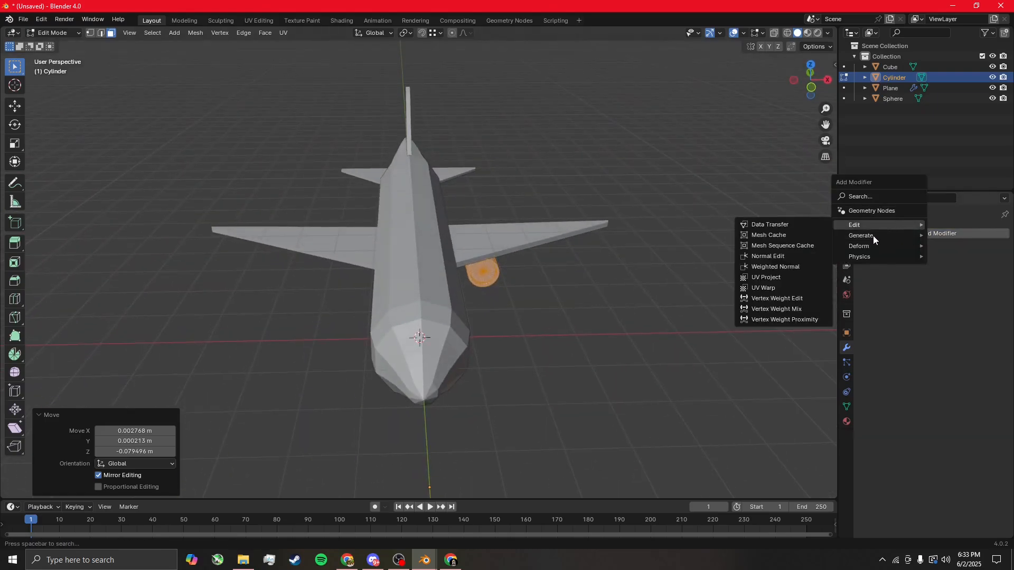
mouse_move(855, 238)
left_click(774, 309)
middle_click_drag(770, 312, 591, 285)
scroll(564, 325, "down", 2)
key("alt+a")
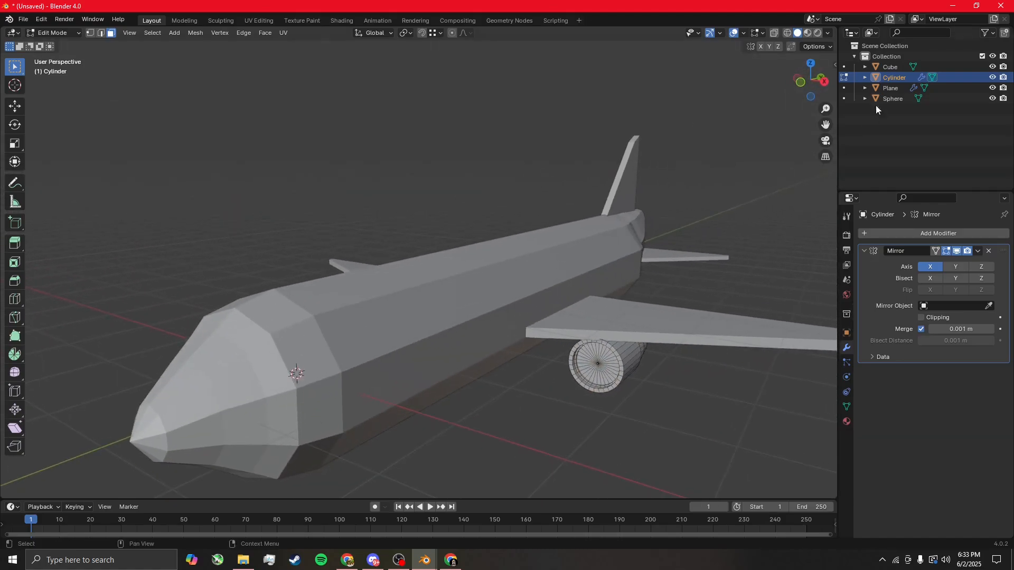
Bring the fuselage object Sphere into Edit Mode
left_click(891, 88)
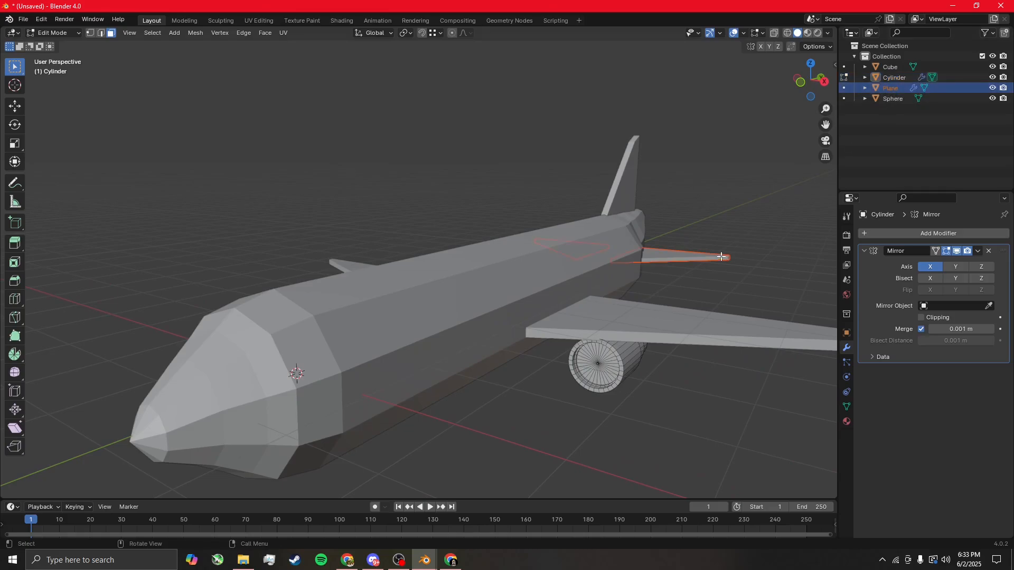
left_click(889, 96)
key("ctrl+z")
key("Tab")
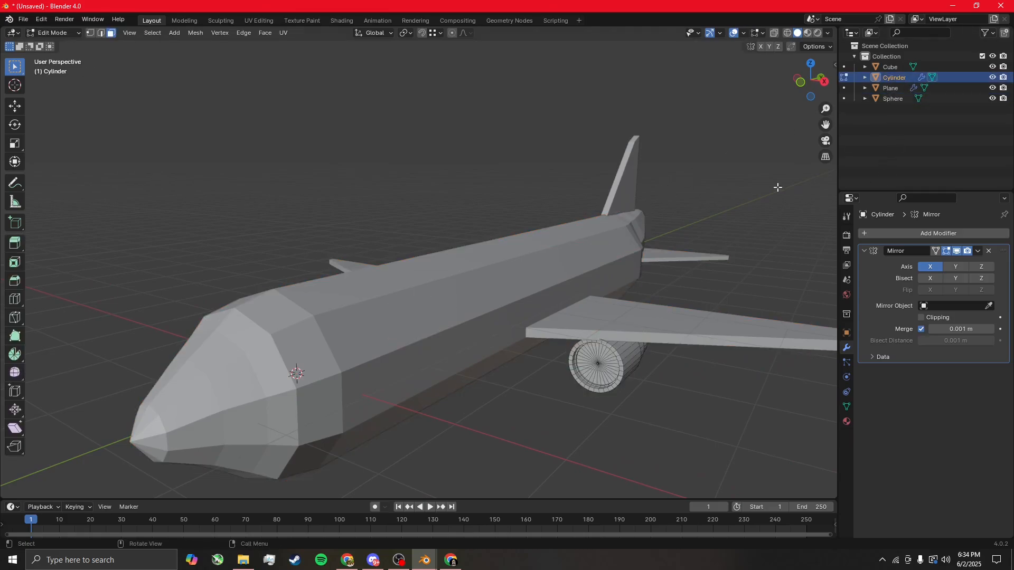
left_click(892, 97)
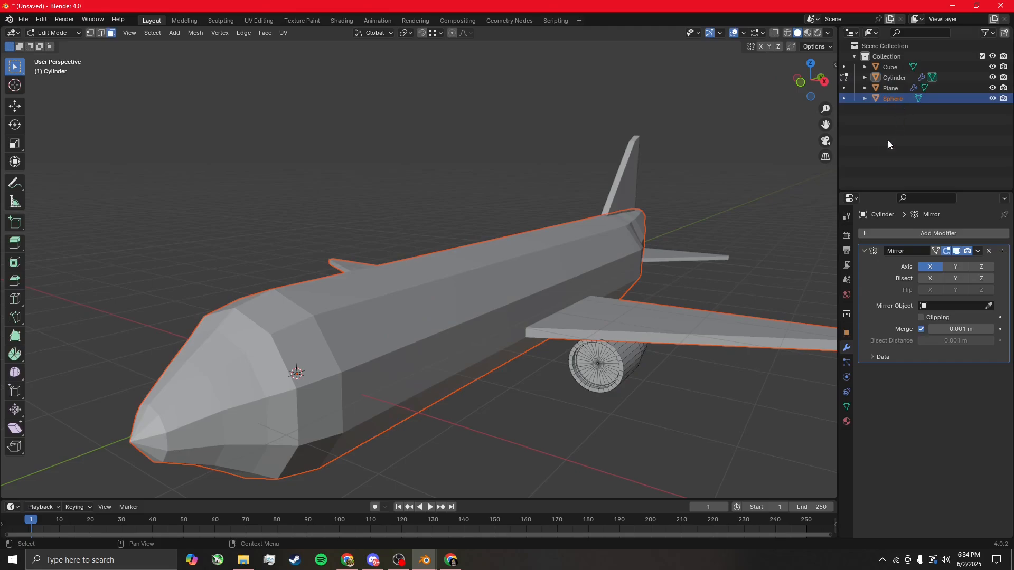
key("Tab")
key("Tab")
scroll(549, 287, "up", 3)
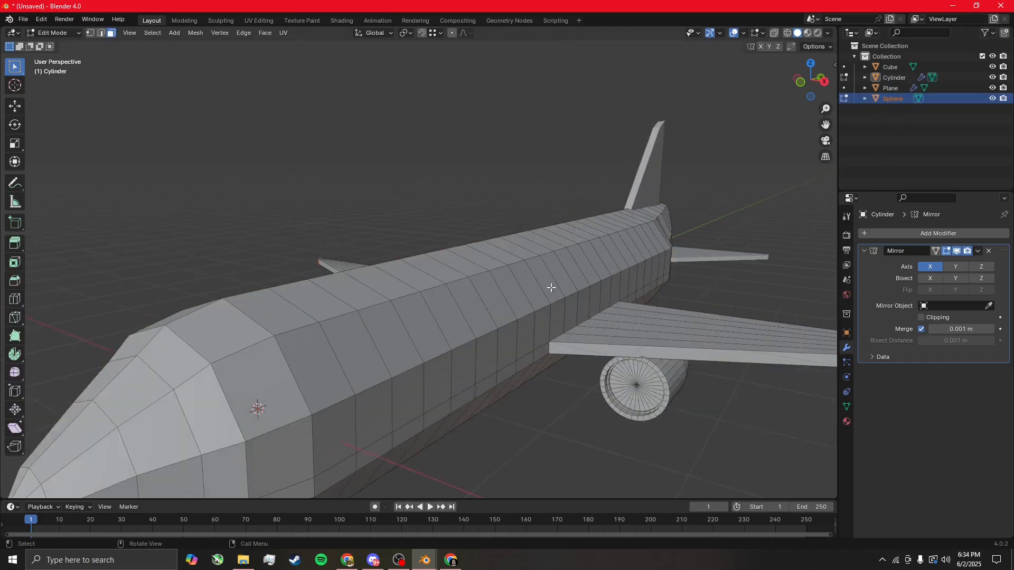
Lower the two centre vertices shared by the upper nose's cockpit window faces 0.096398 m along Z
middle_click_drag(457, 318, 676, 162, "shift")
middle_click_drag(474, 223, 541, 219)
left_click(384, 152)
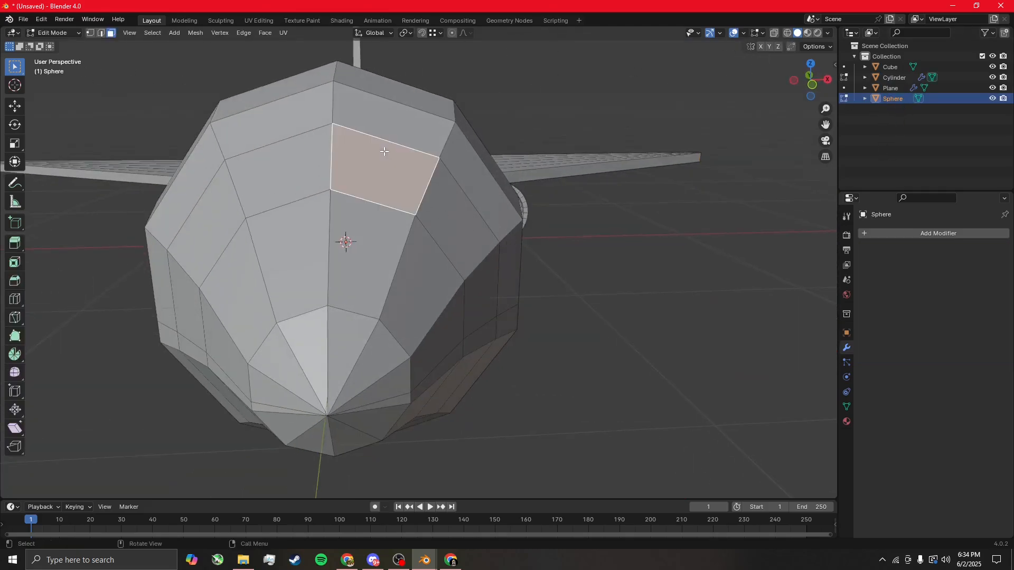
left_click(279, 166, "shift")
middle_click_drag(499, 169, 102, 78)
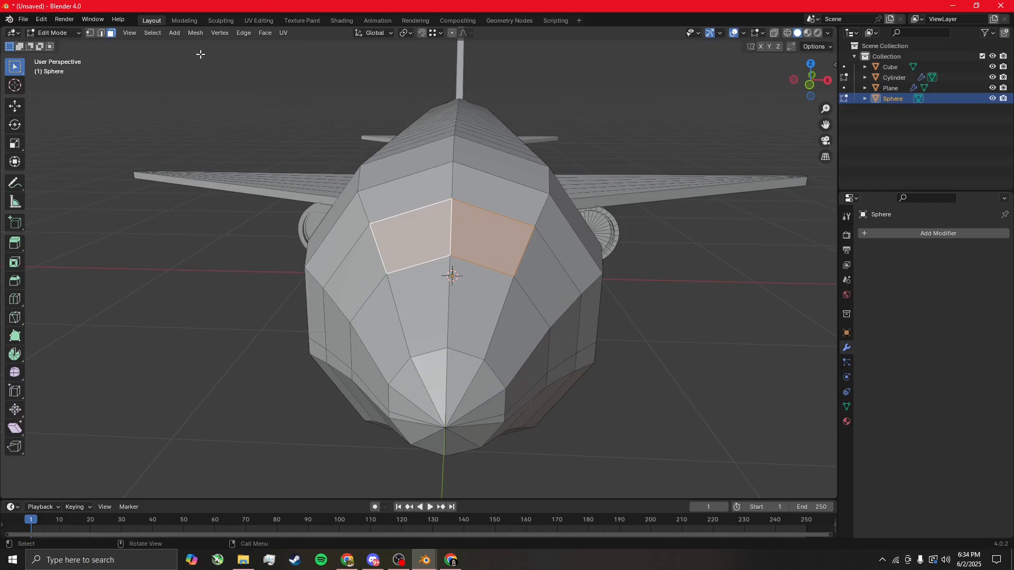
left_click(90, 33)
left_click(451, 199, "shift")
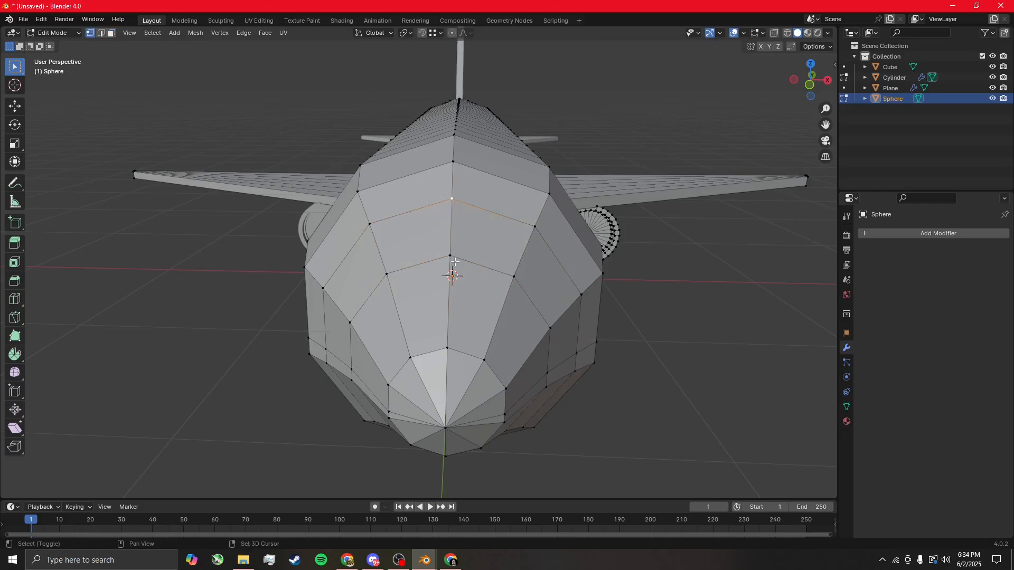
middle_click_drag(451, 259, 527, 256)
key("g")
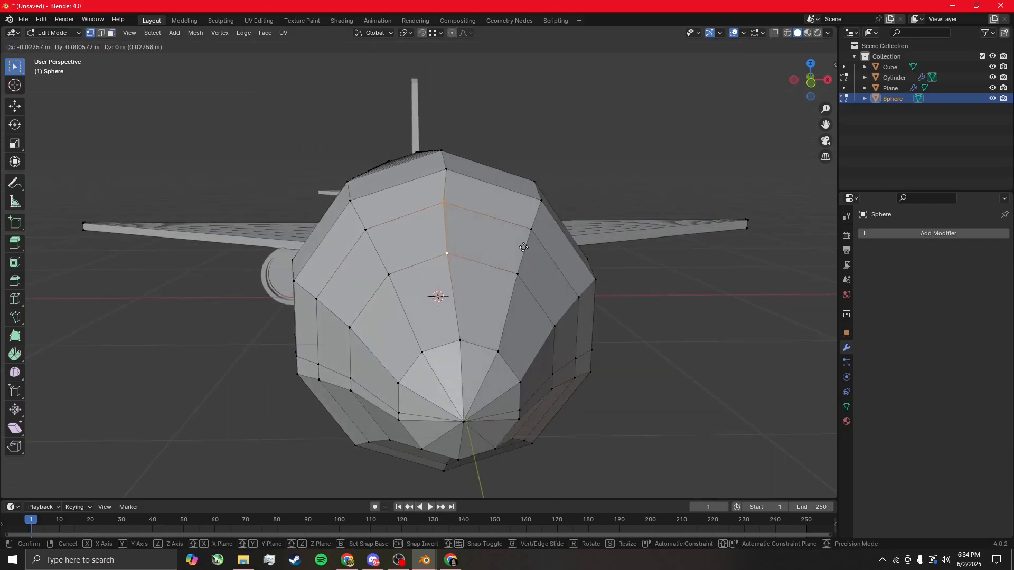
key("z")
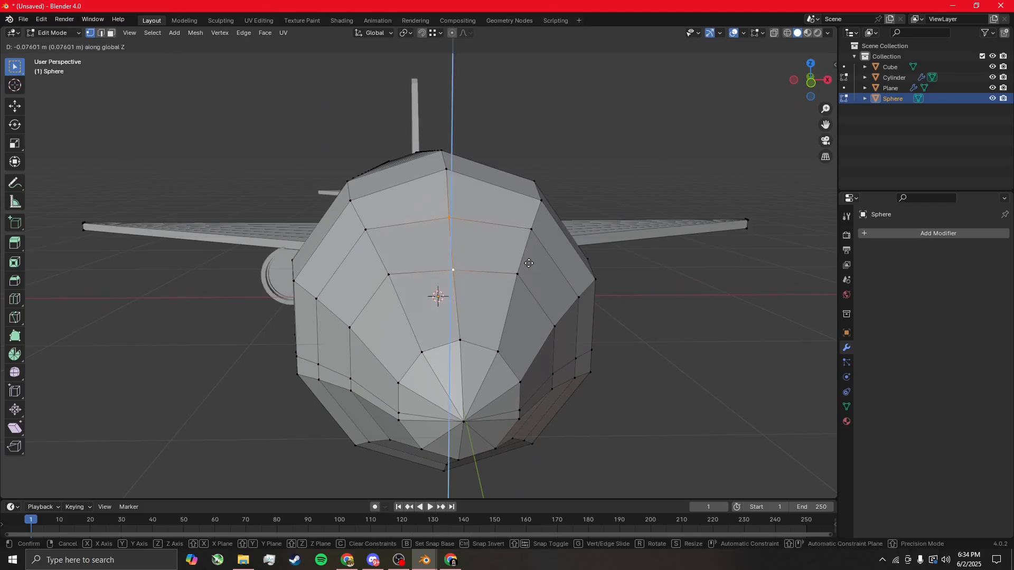
left_click(528, 268)
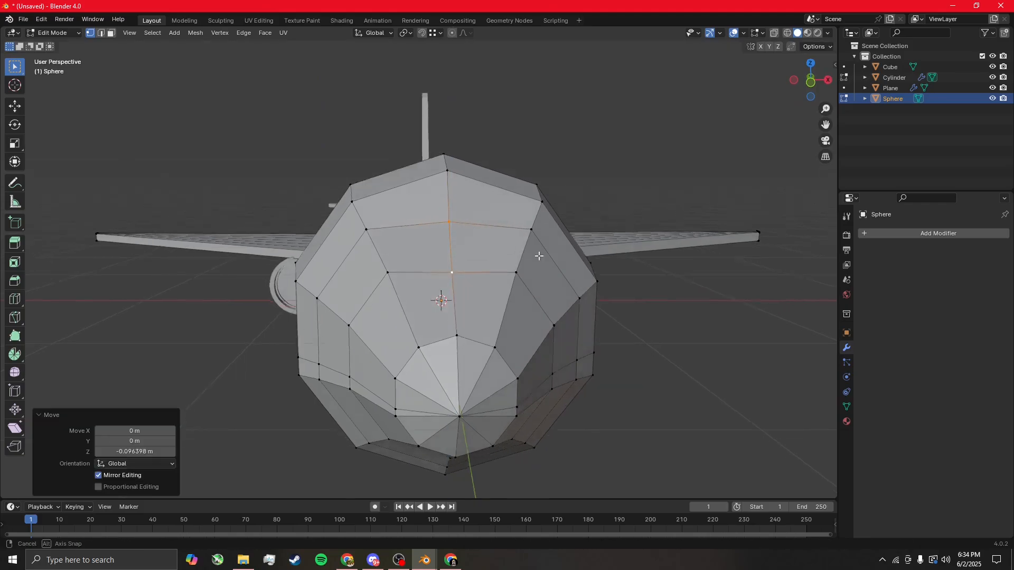
Inset the two cockpit window faces on the nose individually with a thickness of 0.03734 m
middle_click_drag(529, 268, 479, 256)
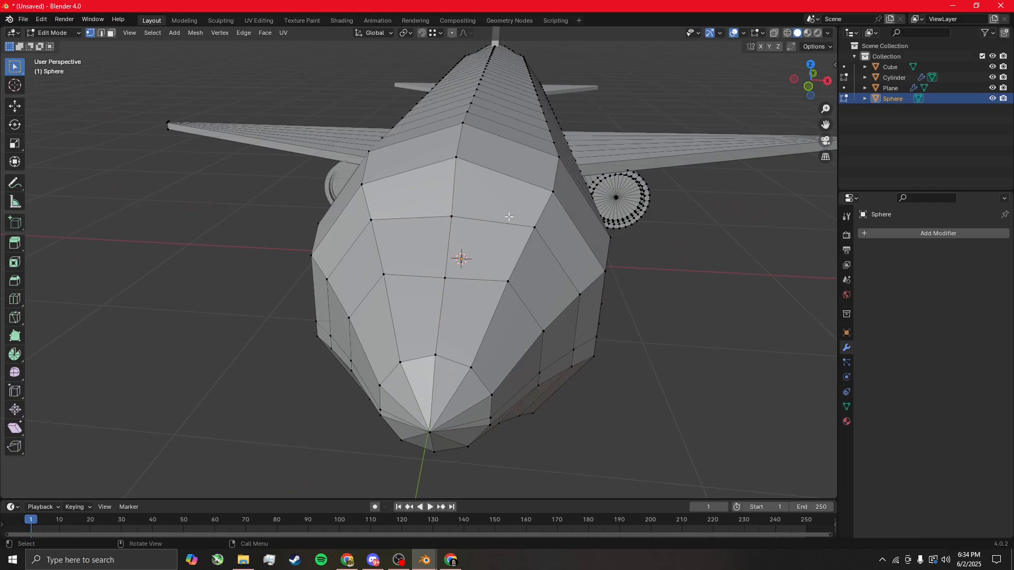
key("3")
left_click(495, 253)
left_click(416, 242, "shift")
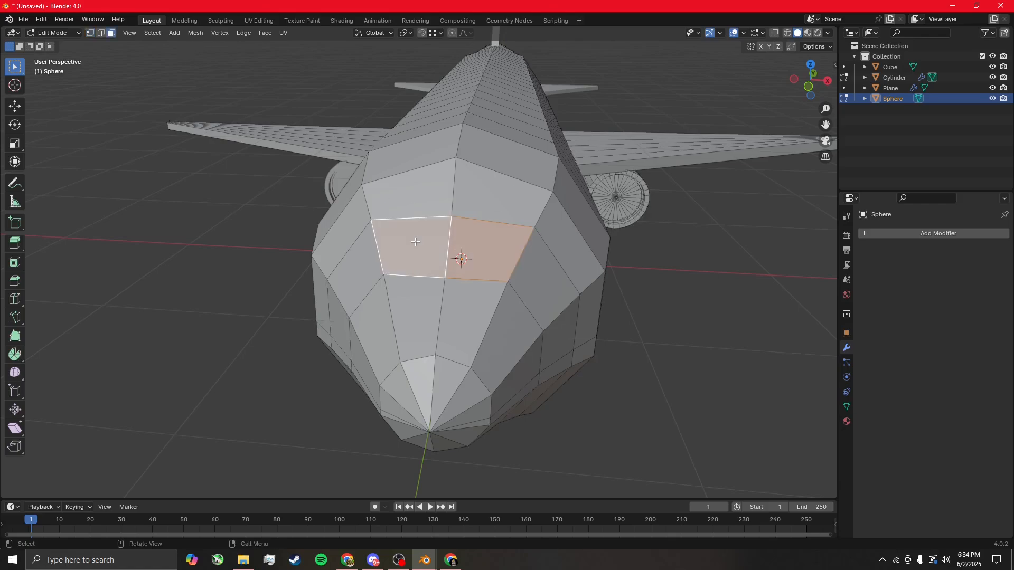
key("i")
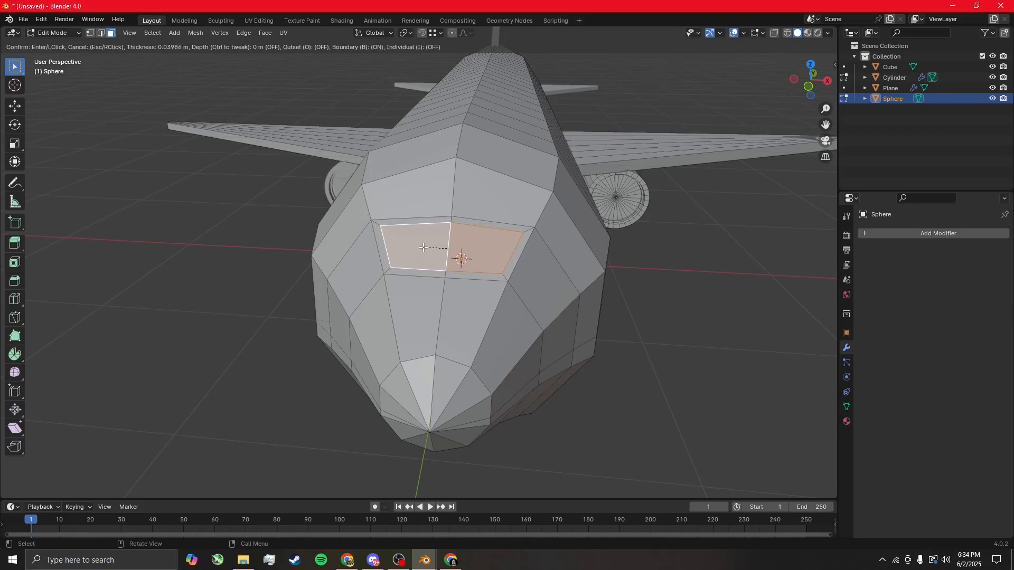
left_click(422, 248)
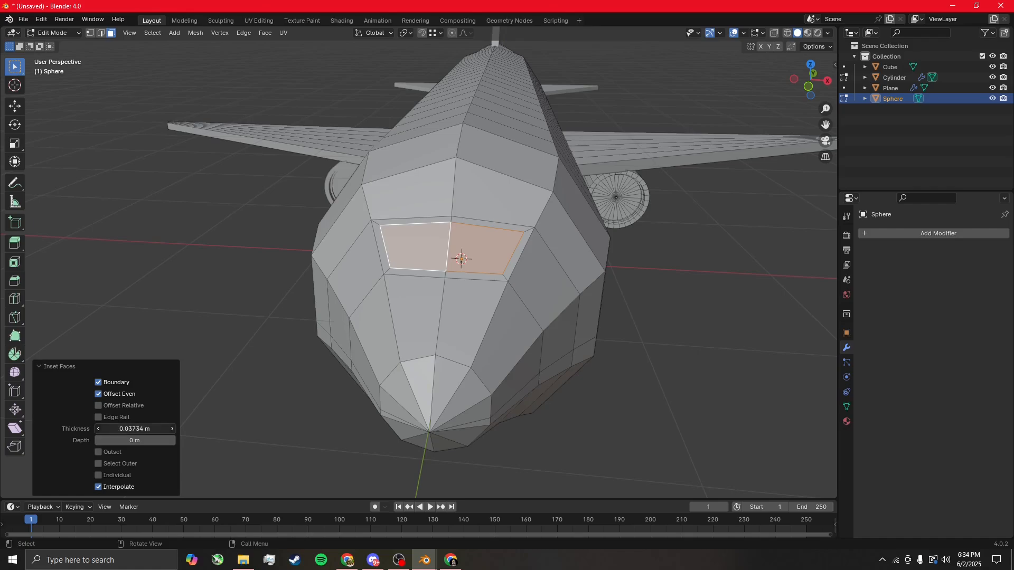
left_click_drag(134, 429, 144, 429)
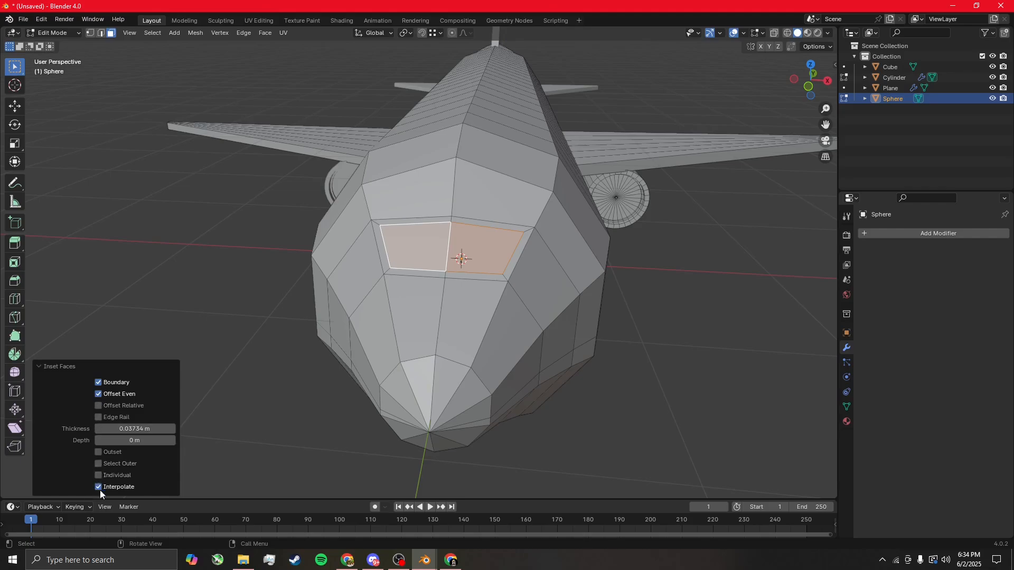
left_click(98, 475)
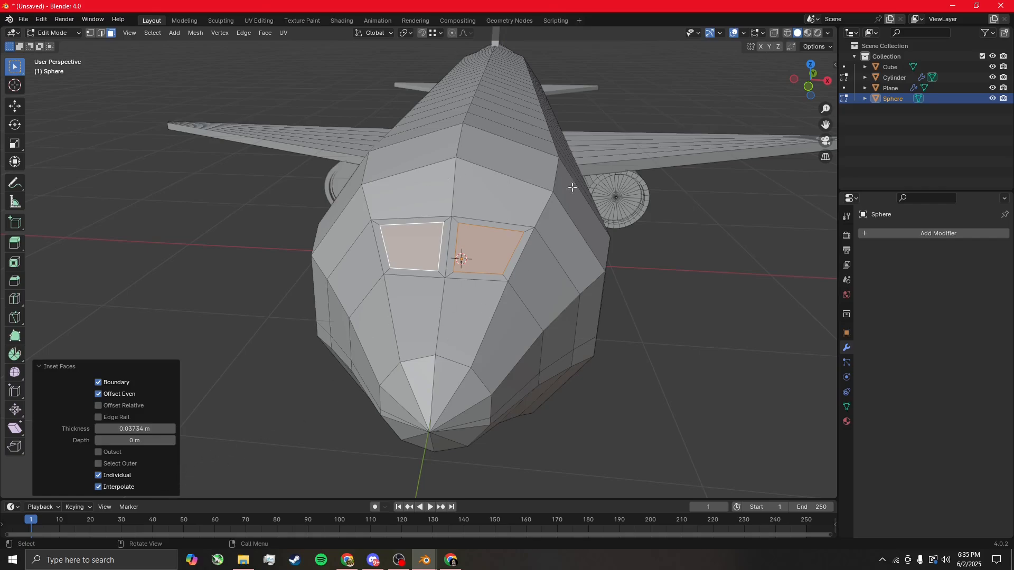
Extrude both inset cockpit window faces 0.091028 m into the nose along Y
left_click(474, 254)
middle_click_drag(531, 275, 489, 280)
left_click(444, 232, "shift")
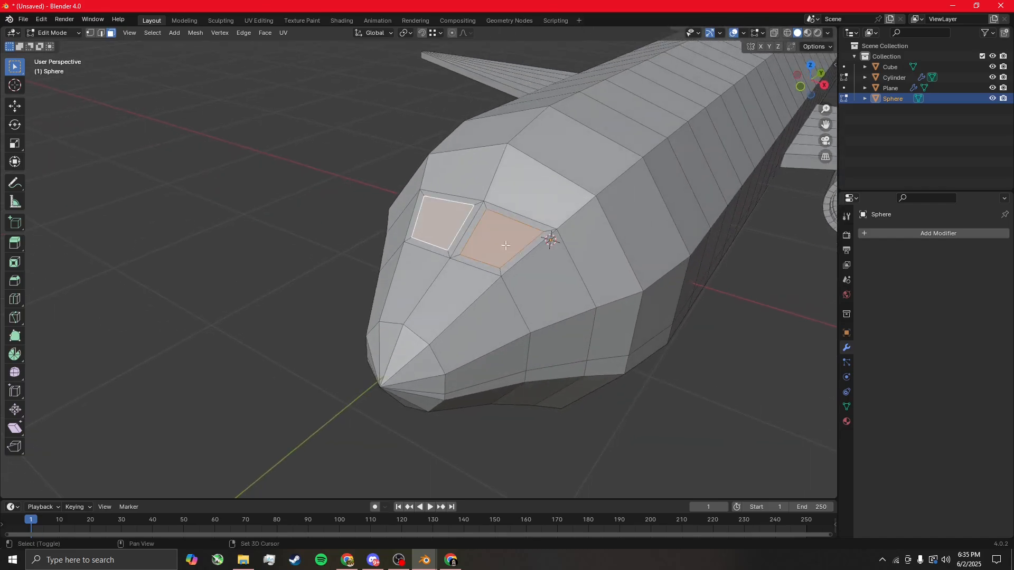
middle_click_drag(505, 245, 527, 243)
key("e")
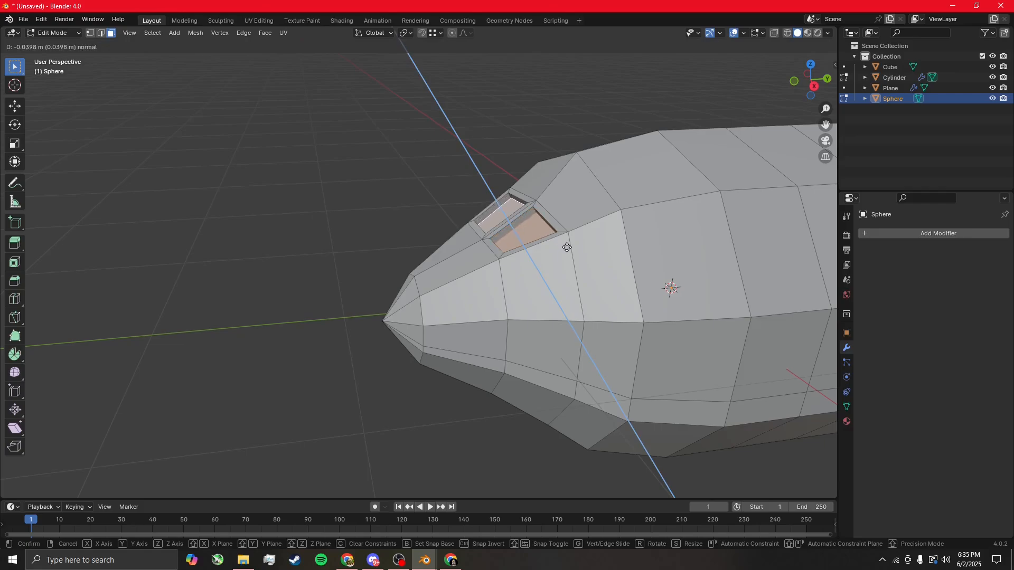
key("y")
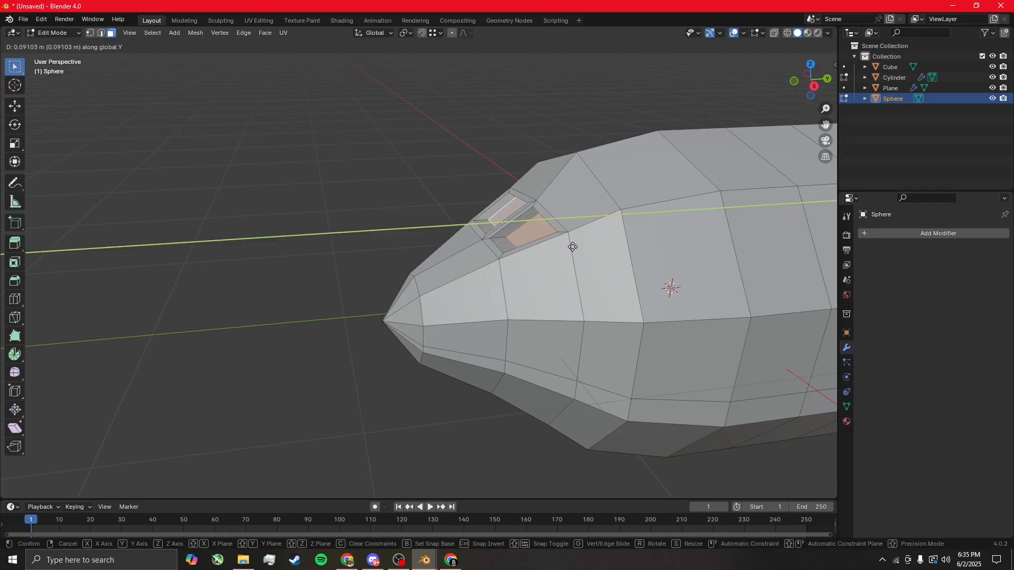
left_click(572, 246)
middle_click_drag(572, 246, 493, 280)
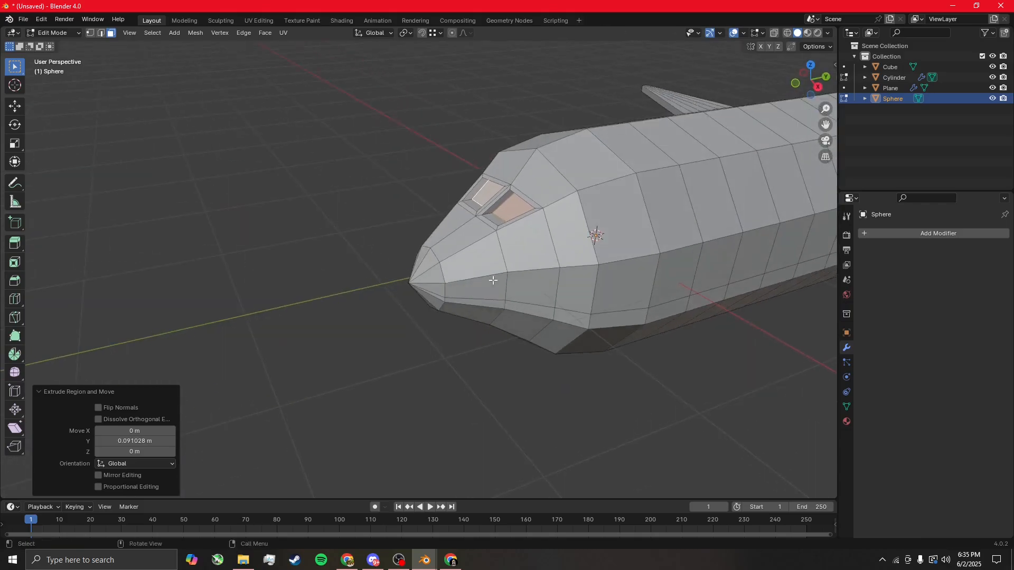
Select the row of fuselage side faces above the wing, from behind the nose to just ahead of the tail stabilizer
middle_click_drag(628, 275, 602, 260, "shift")
middle_click_drag(781, 277, 480, 283, "shift")
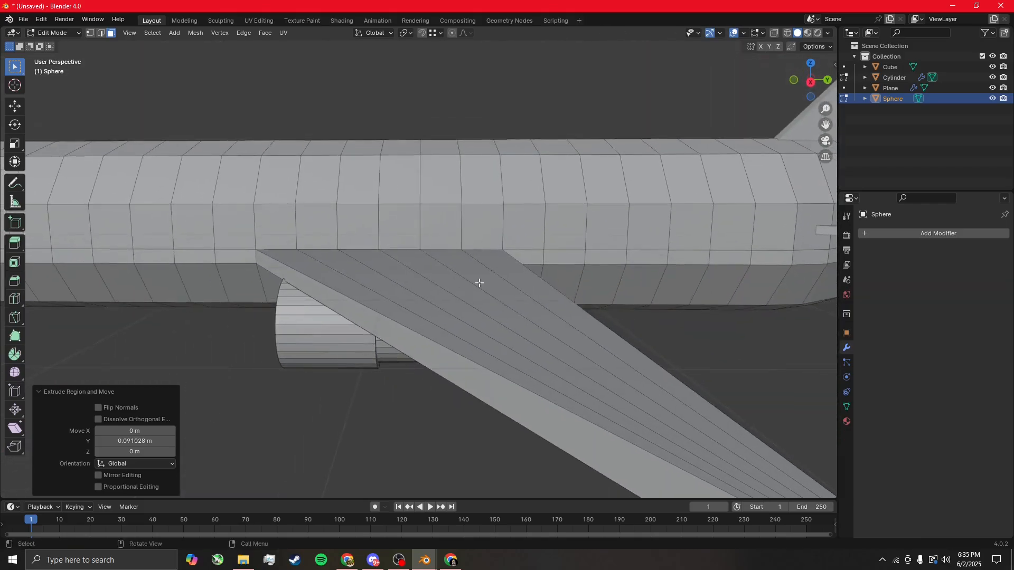
scroll(572, 269, "down", 6)
left_click(549, 242)
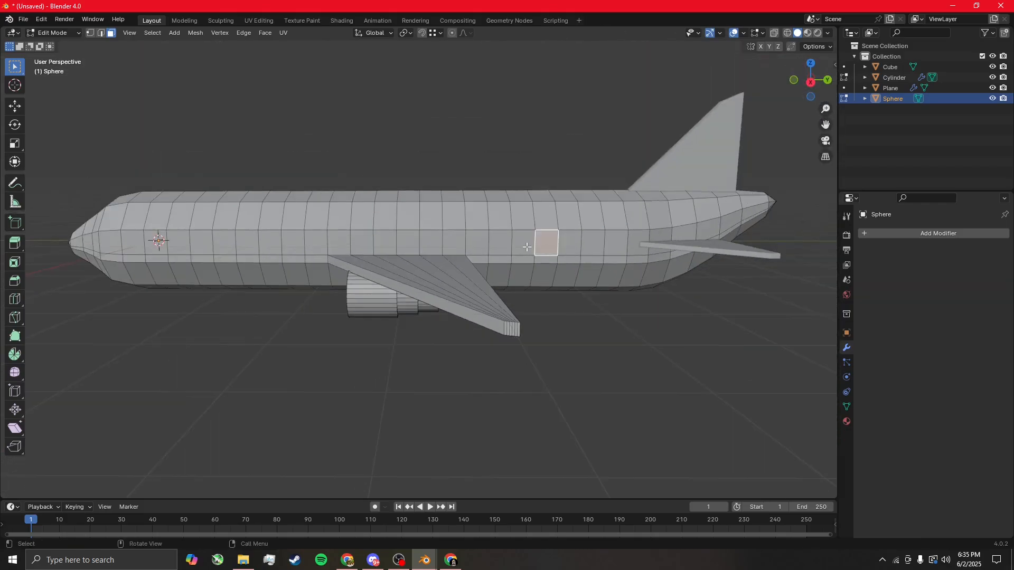
left_click(595, 247)
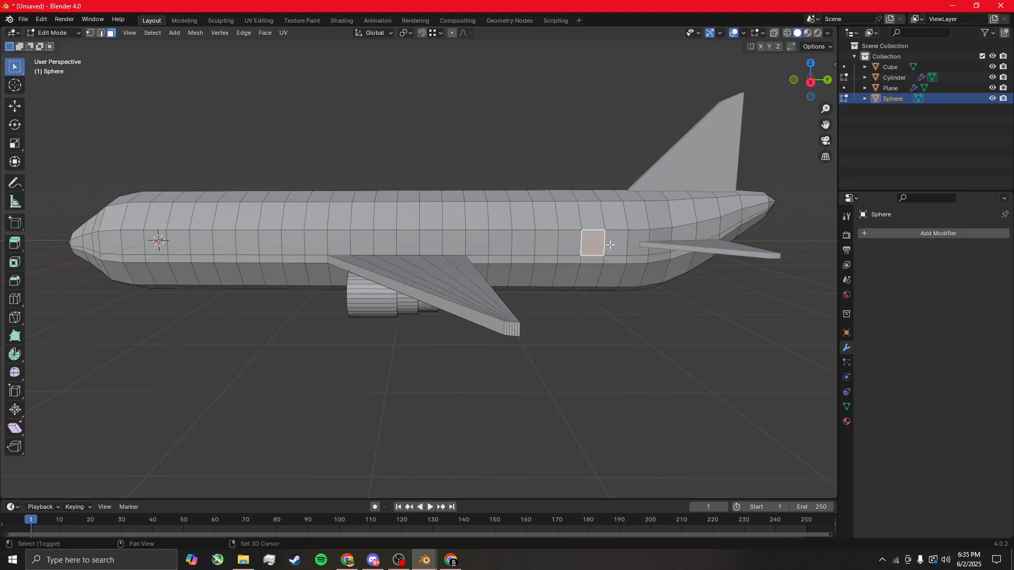
left_click(612, 244, "shift")
left_click(612, 247, "shift")
left_click(566, 243, "shift")
left_click(546, 244, "shift")
left_click(522, 245, "shift")
left_click(501, 245, "shift")
left_click(453, 242, "shift")
left_click(471, 245, "shift")
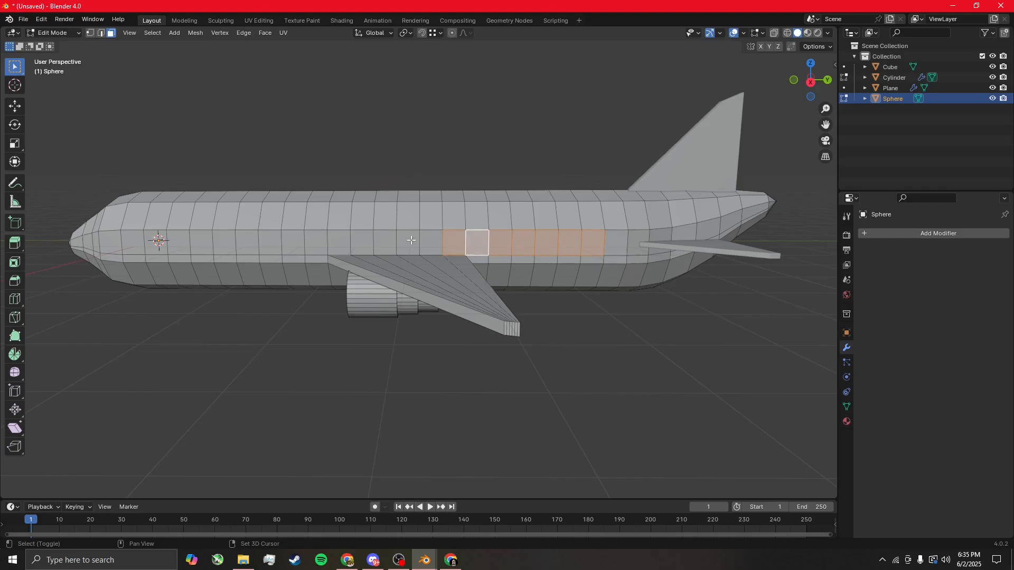
left_click(412, 241, "shift")
left_click(428, 244, "shift")
left_click(379, 241, "shift")
left_click(361, 243, "shift")
left_click(333, 244, "shift")
left_click(308, 244, "shift")
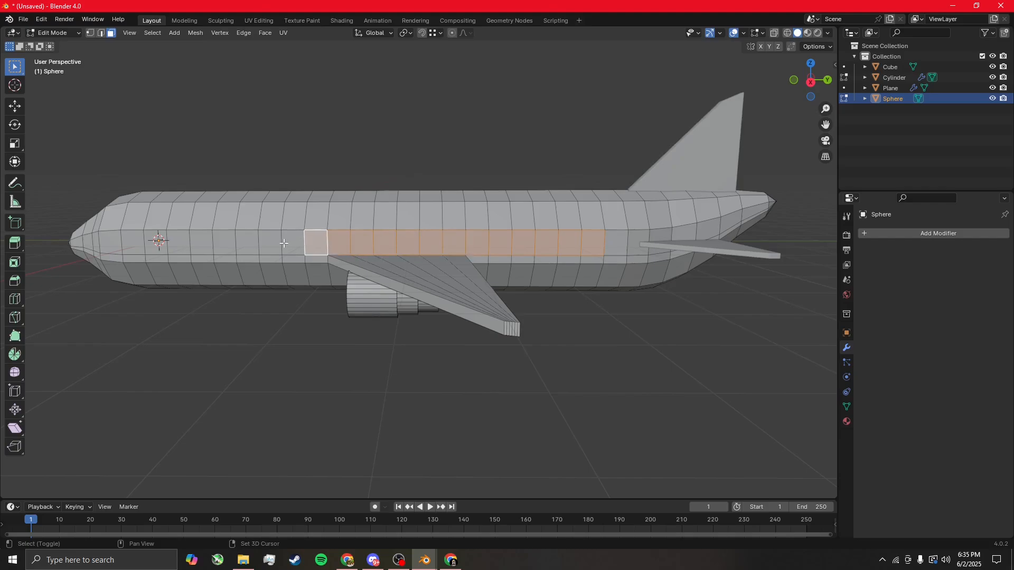
left_click(285, 244, "shift")
left_click(267, 244, "shift")
left_click(239, 244, "shift")
left_click(217, 244, "shift")
left_click(200, 243, "shift")
left_click(178, 243, "shift")
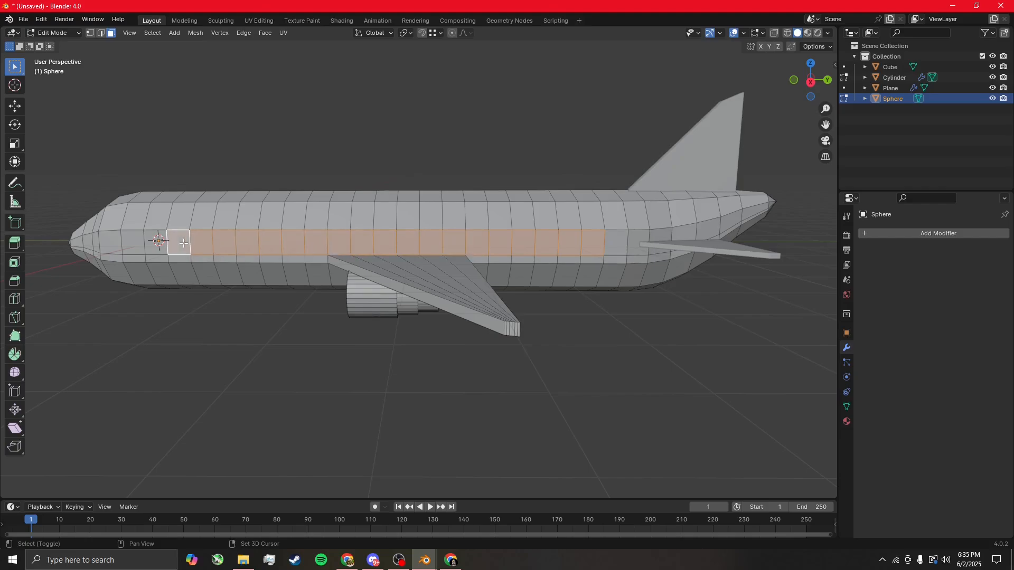
Add the matching row of faces on the fuselage's opposite side to the selection using wireframe display, and return to solid shading
mouse_move(178, 244)
middle_mouse_down()
mouse_move(410, 272)
mouse_move(634, 233)
mouse_move(739, 159)
middle_mouse_up()
left_click(787, 32)
middle_click_drag(671, 249, 521, 274)
left_click(581, 258, "shift")
mouse_move(581, 258)
middle_mouse_down()
mouse_move(658, 256)
mouse_move(571, 272)
middle_mouse_up()
left_click(555, 257, "shift")
left_click(506, 256, "shift")
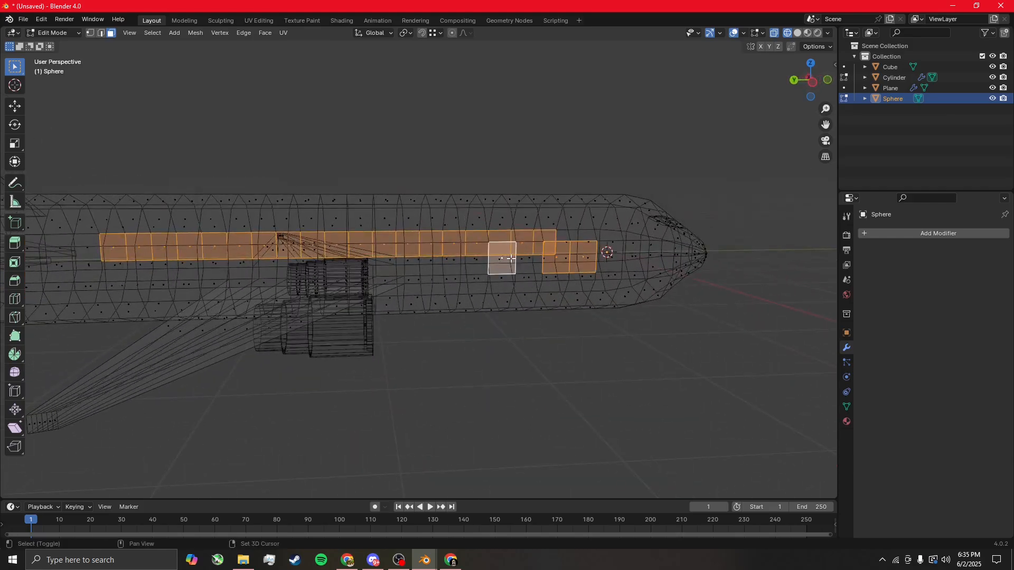
left_click(520, 257, "shift")
left_click(465, 259, "shift")
mouse_move(466, 260)
middle_mouse_down()
mouse_move(575, 280)
mouse_move(322, 263)
mouse_move(520, 211)
mouse_move(482, 227)
middle_mouse_up()
left_click(797, 33)
Inset the selected fuselage side faces individually by 0.07026 m to form the passenger windows
mouse_move(590, 250)
middle_mouse_down()
mouse_move(561, 272)
mouse_move(581, 251)
middle_mouse_up()
key("i")
key("i")
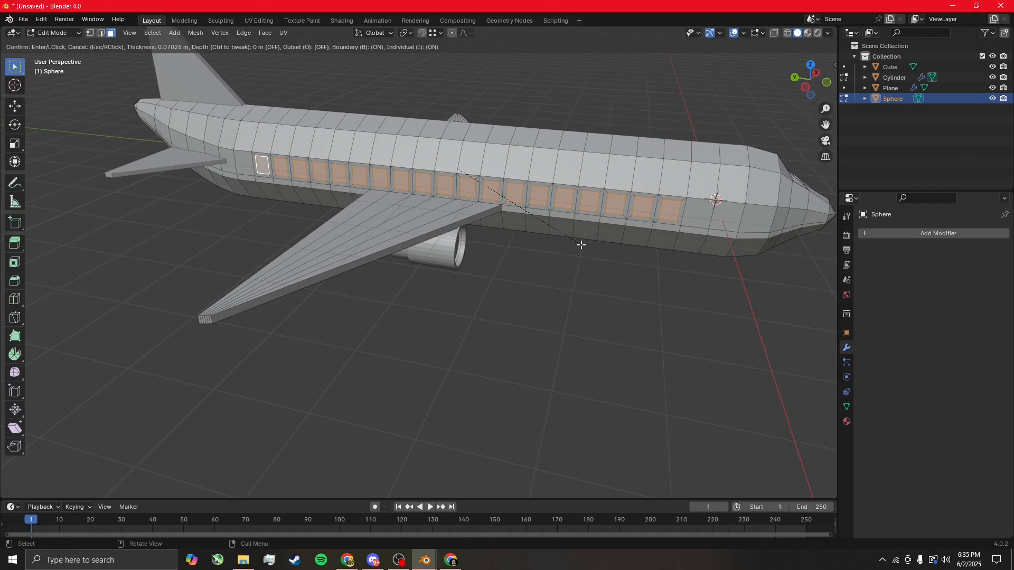
left_click(581, 245)
Extrude the inset passenger window faces and scale them to 0.925 along the global X axis, recessing them into the fuselage
scroll(514, 289, "up", 5)
middle_click_drag(514, 290, 636, 284)
key("g")
key("z")
key("z")
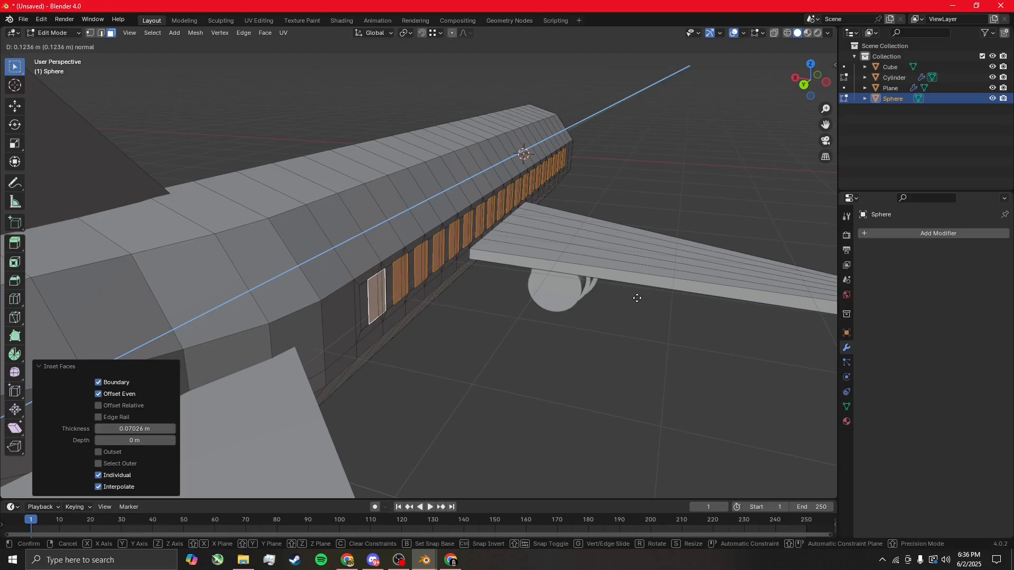
key("s")
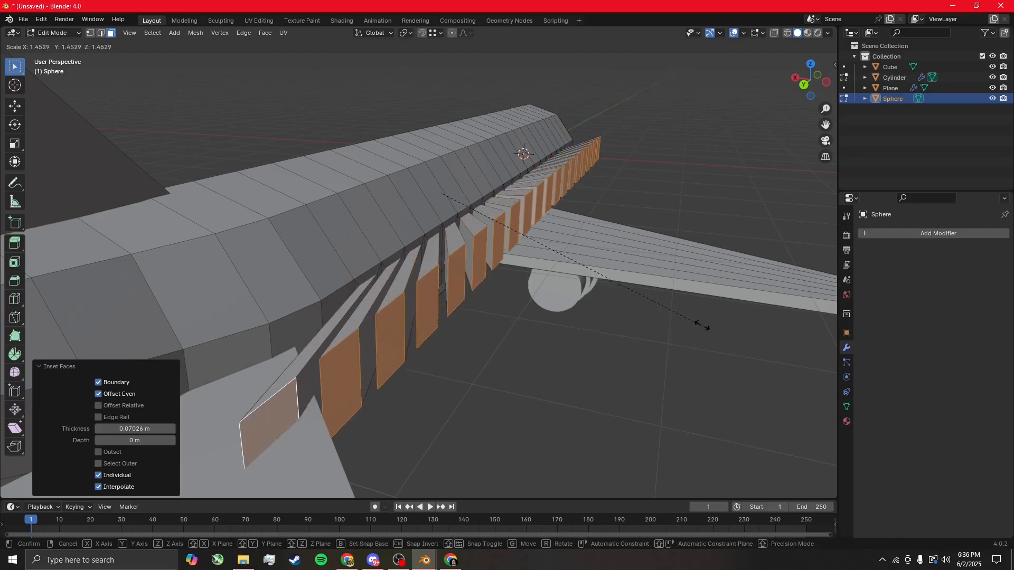
key("x")
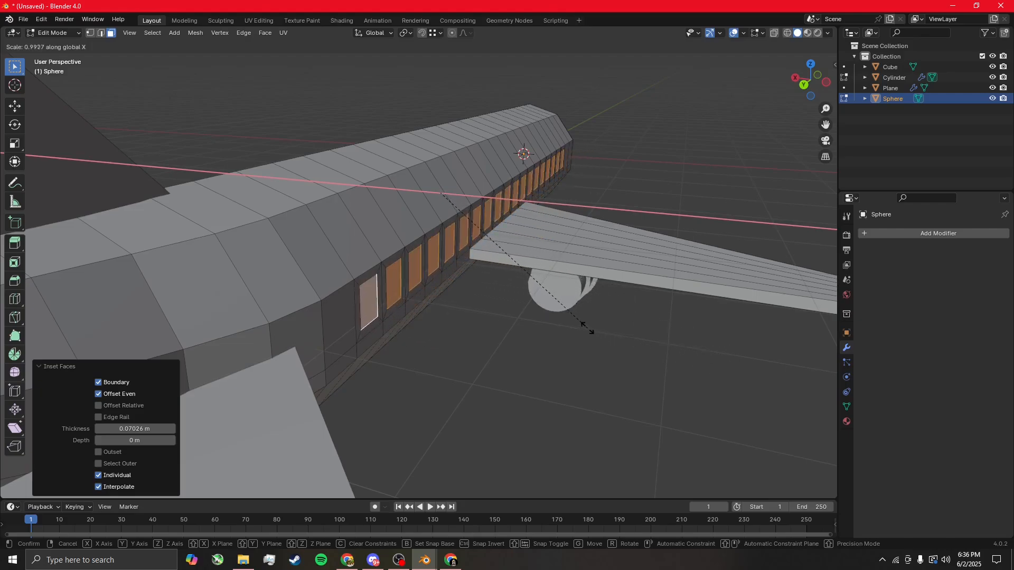
left_click(604, 327)
middle_click_drag(604, 326, 706, 287)
scroll(521, 330, "down", 5)
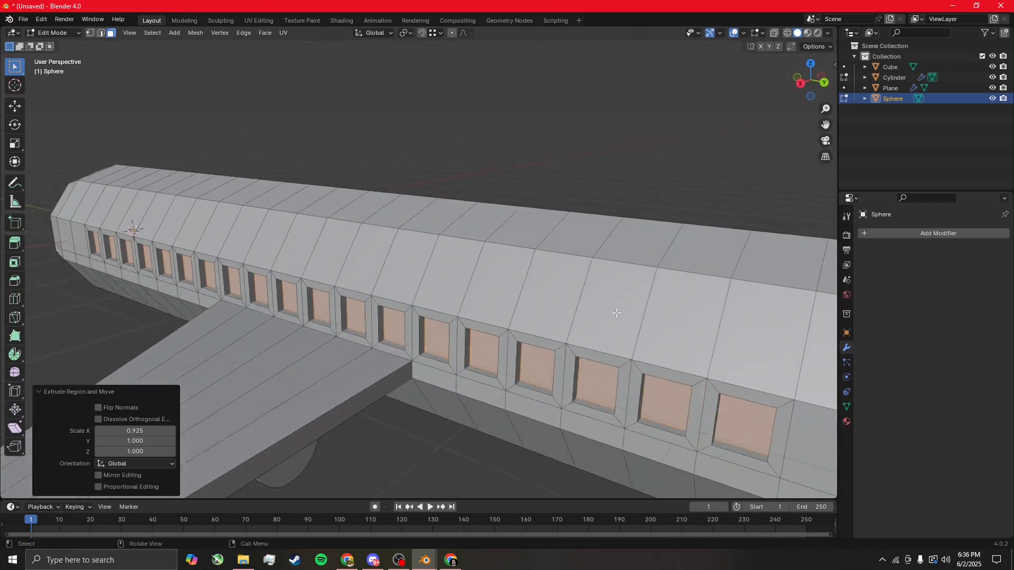
middle_click_drag(521, 331, 438, 323, "shift")
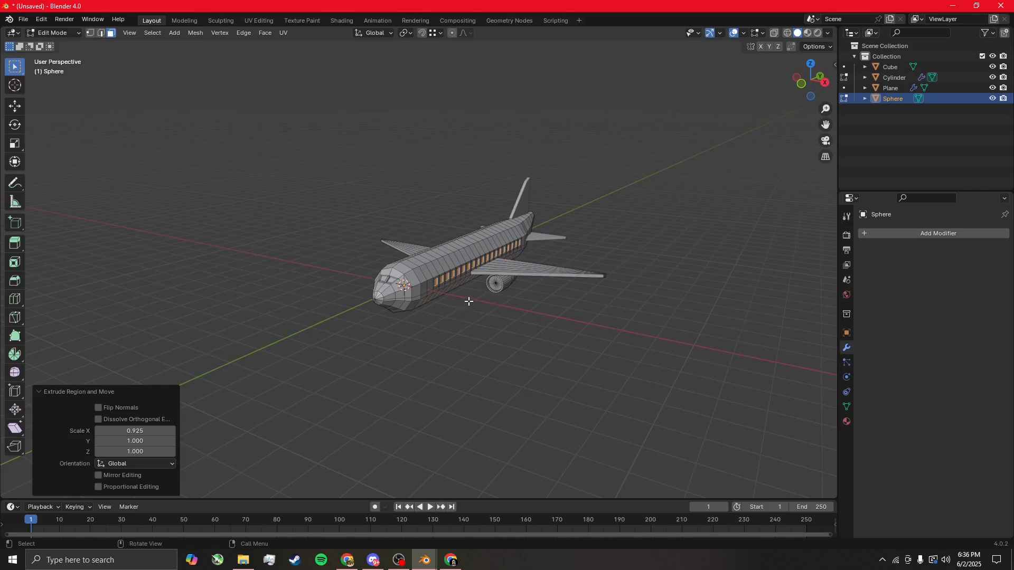
key("F3")
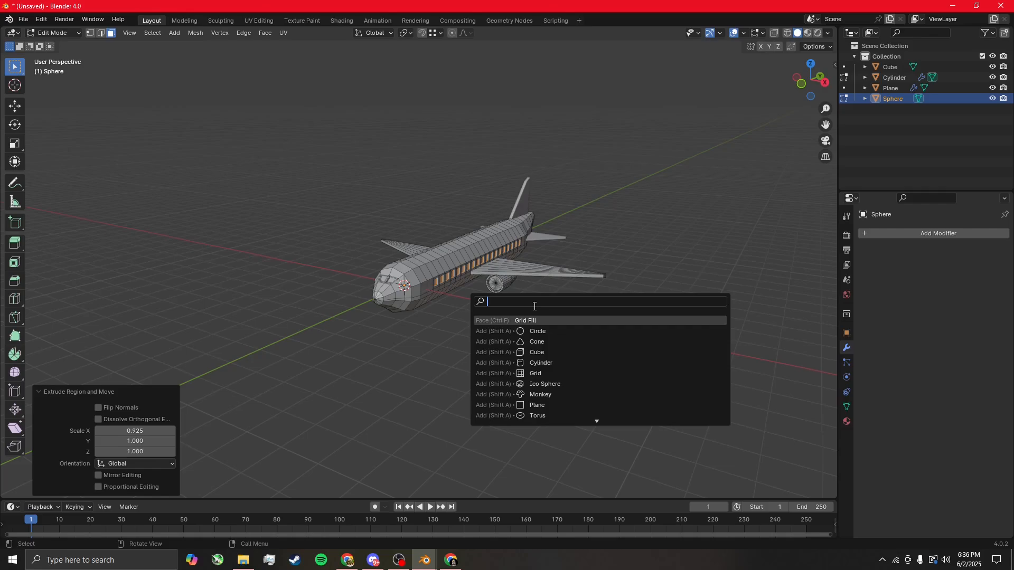
scroll(604, 383, "down", 5)
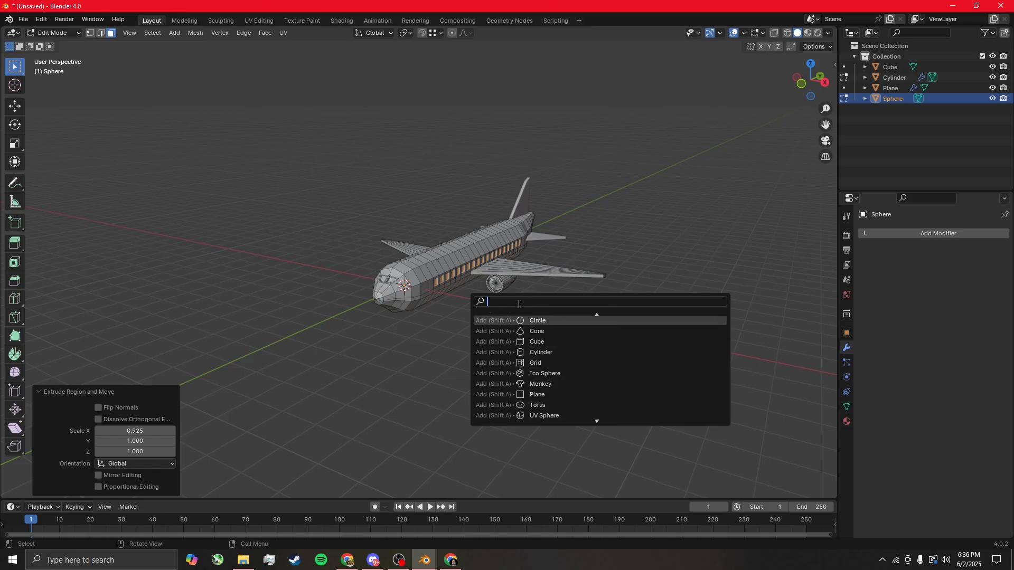
type("mesh fill")
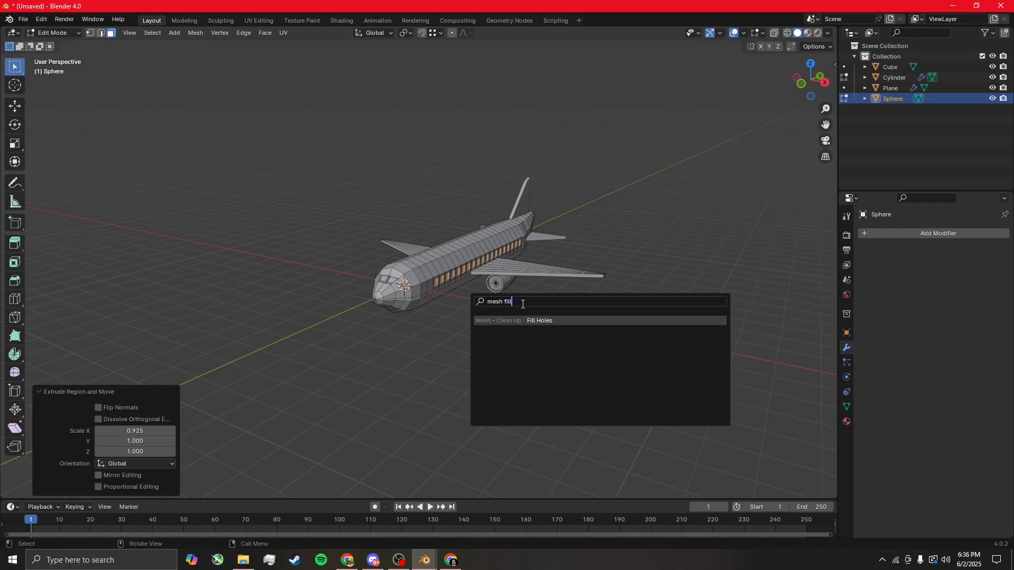
key("Escape")
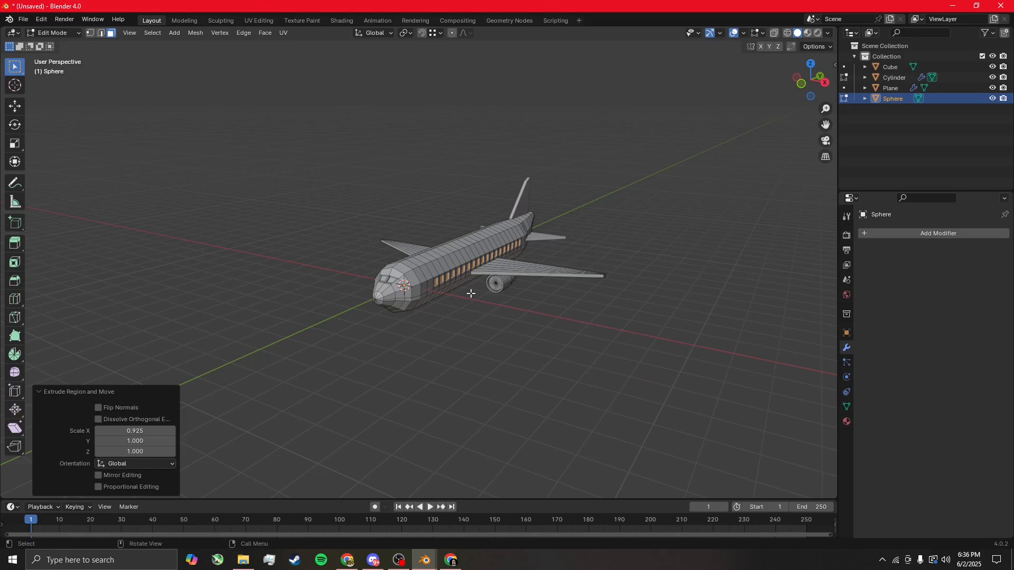
Delete two adjacent faces on the fuselage roof, one each side of the centreline, just ahead of the wings
scroll(477, 312, "up", 7)
middle_click_drag(519, 231, 533, 276)
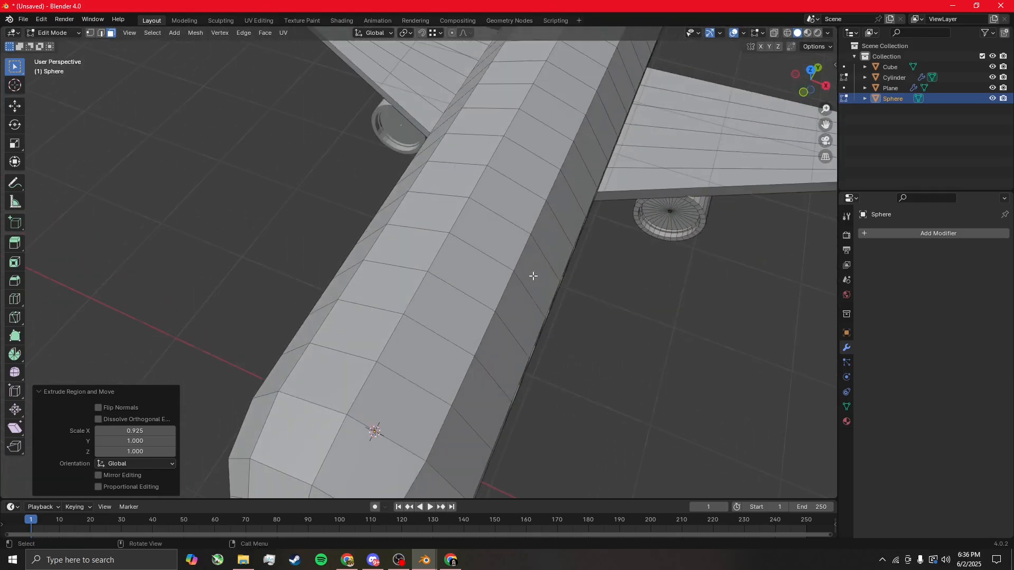
left_click(481, 247)
left_click(427, 214, "shift")
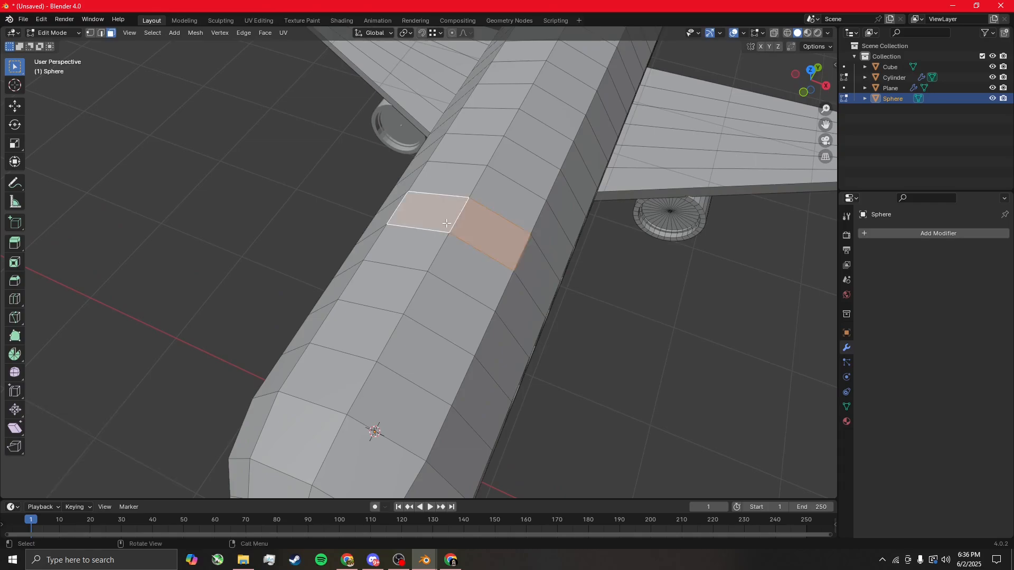
key("x")
left_click(416, 244)
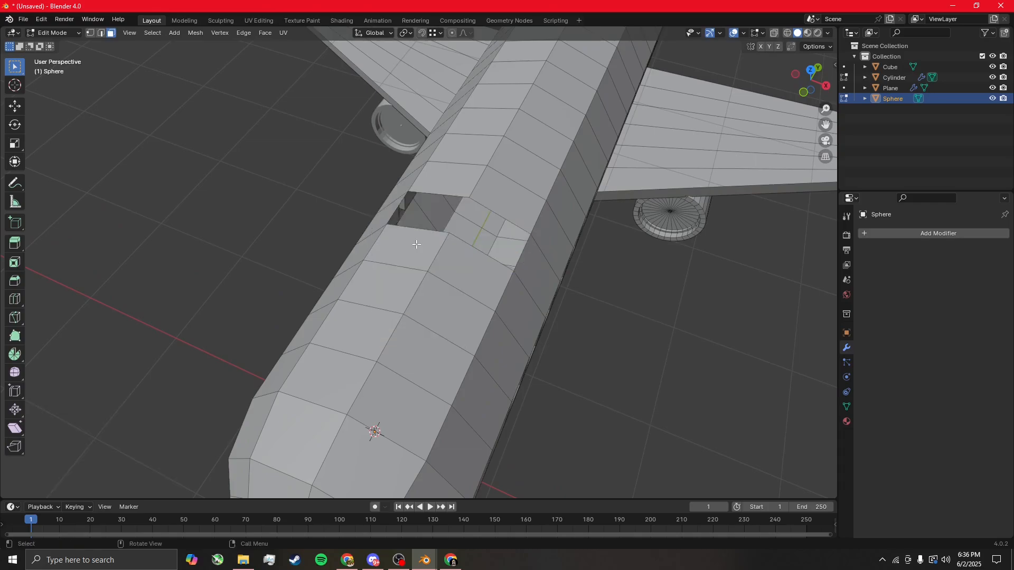
Switch to edge selection and select the complete boundary edge loop around the hole in the fuselage roof
middle_click_drag(478, 251, 513, 248)
scroll(585, 257, "down", 1)
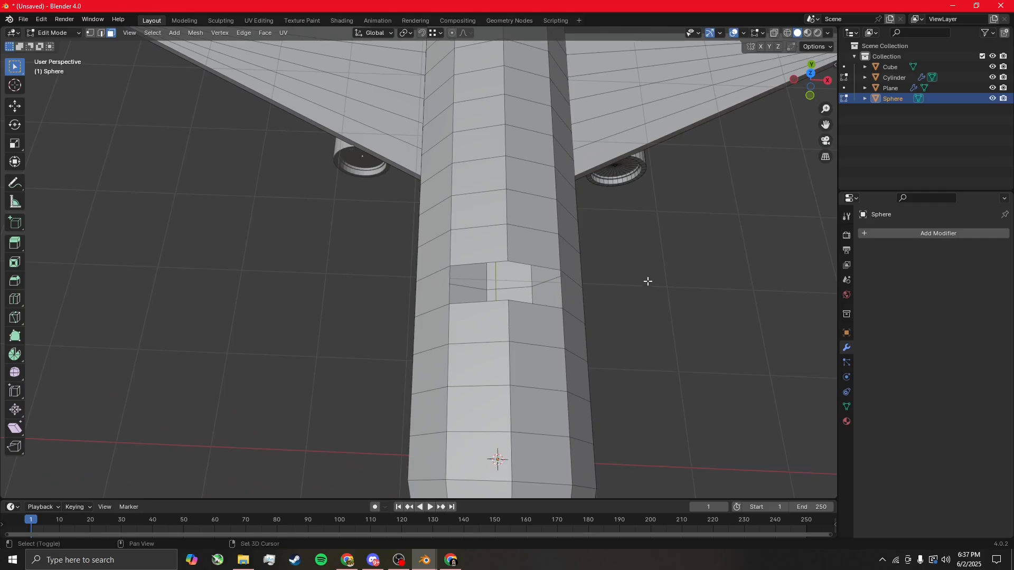
middle_click_drag(648, 281, 511, 250, "shift")
scroll(407, 199, "up", 2)
left_click(376, 205)
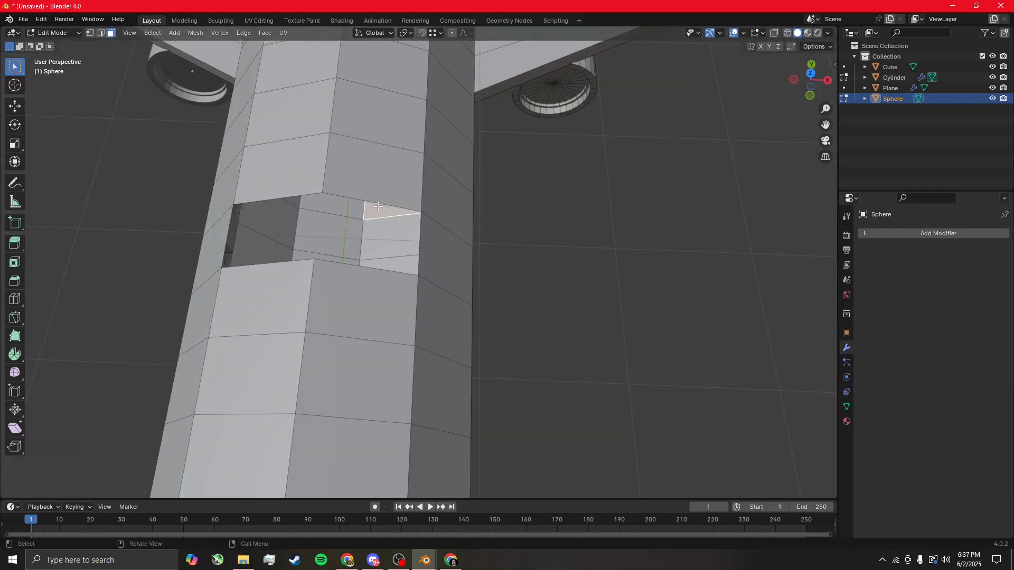
left_click(378, 200)
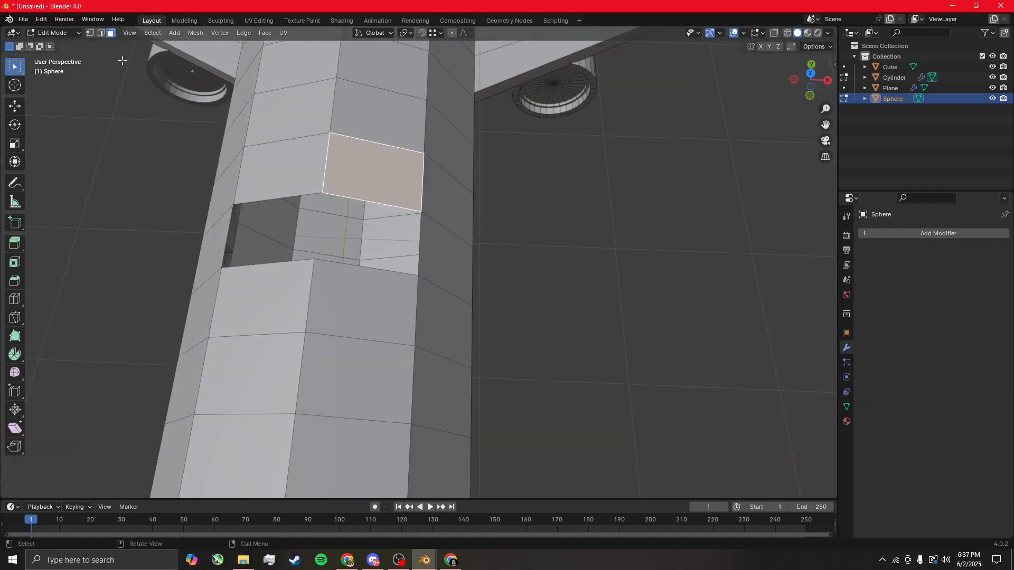
left_click(103, 33)
left_click(284, 197)
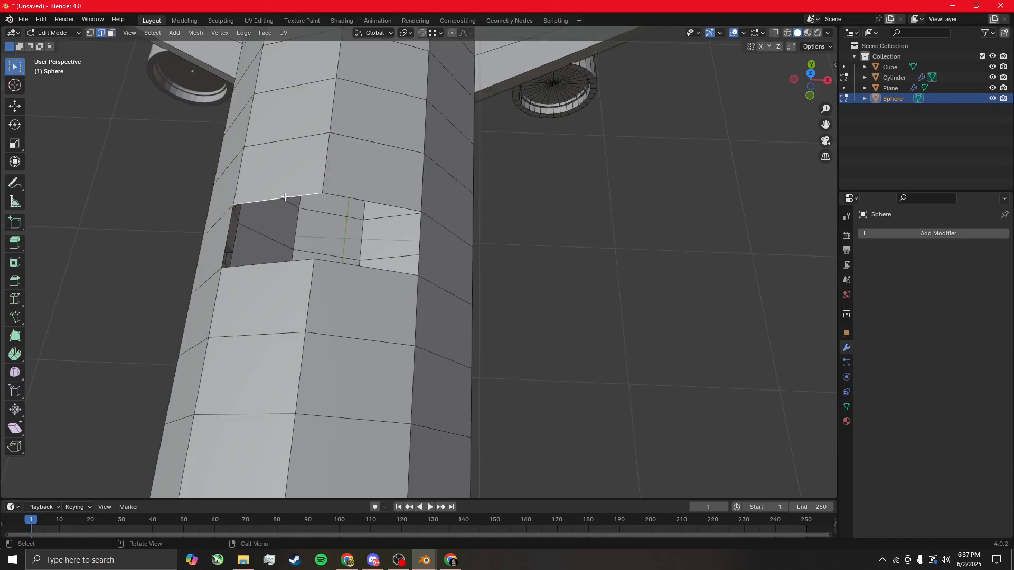
left_click(368, 202, "shift")
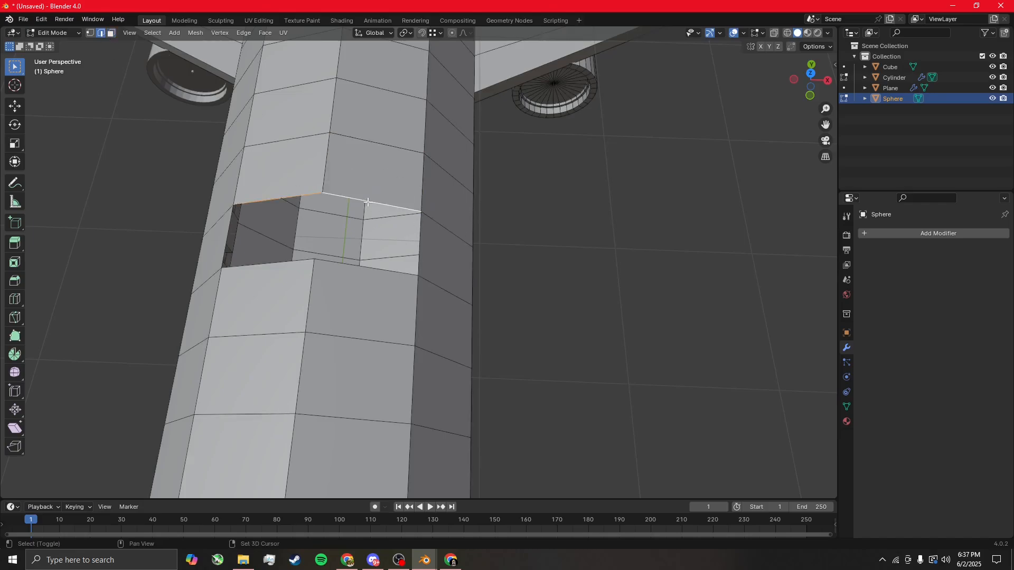
left_click(419, 240, "shift")
key("alt+a")
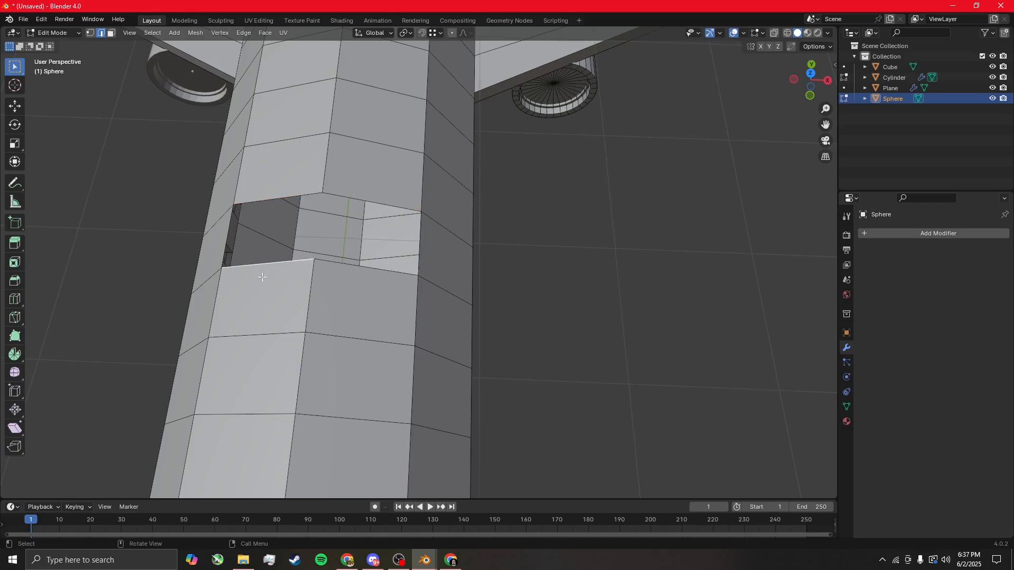
left_click(388, 271, "alt")
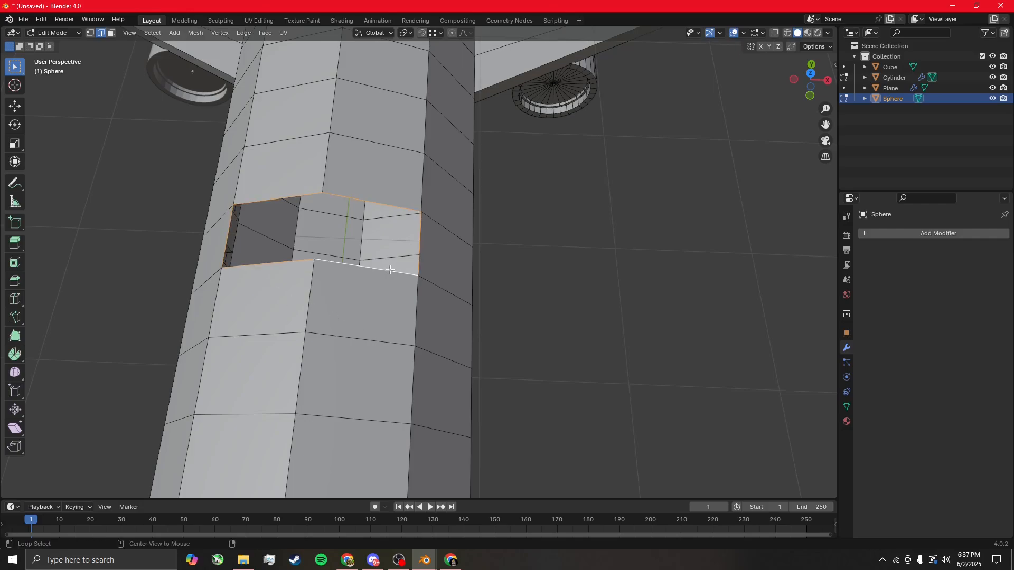
Select the edge loop running around the fuselage just behind the nose section
middle_click_drag(462, 276, 543, 210)
scroll(543, 210, "down", 5)
left_click(542, 300, "alt")
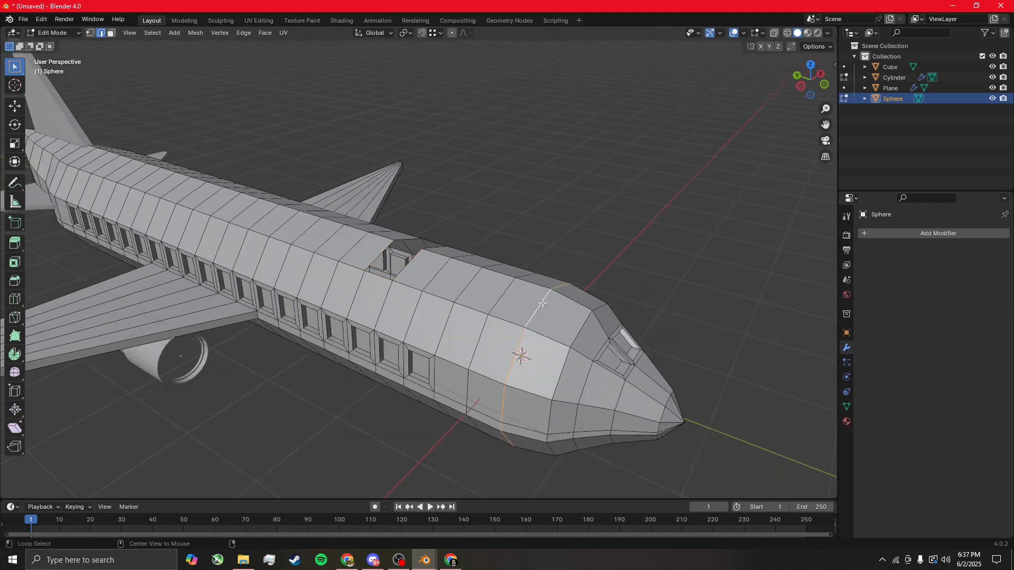
Reselect the boundary edge loop of the roof hole and close the hole with Grid Fill
middle_click_drag(541, 300, 475, 362)
scroll(507, 307, "up", 2)
mouse_move(507, 307)
middle_mouse_down()
mouse_move(528, 327)
mouse_move(621, 324)
mouse_move(510, 299)
middle_mouse_up()
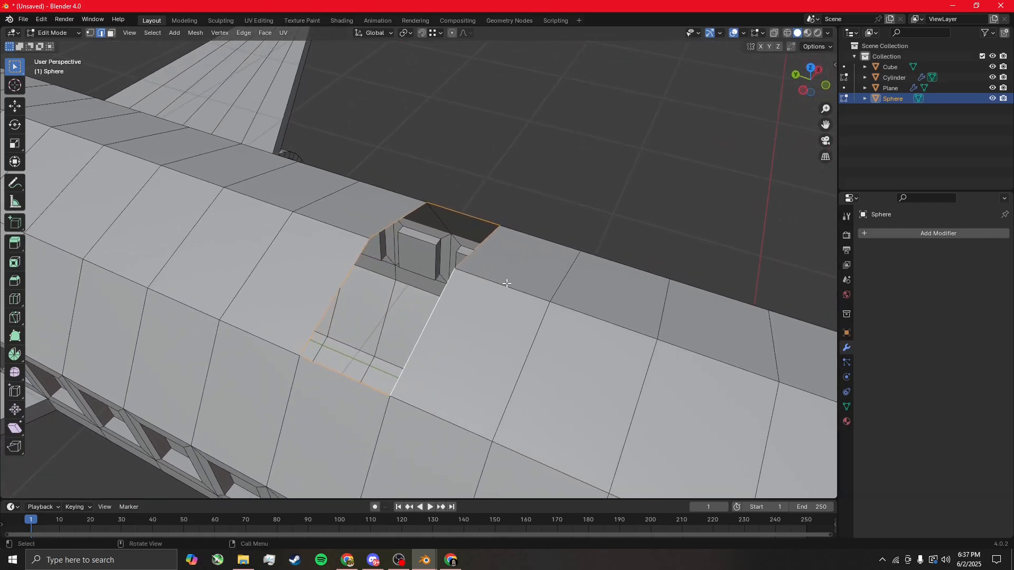
key("F3")
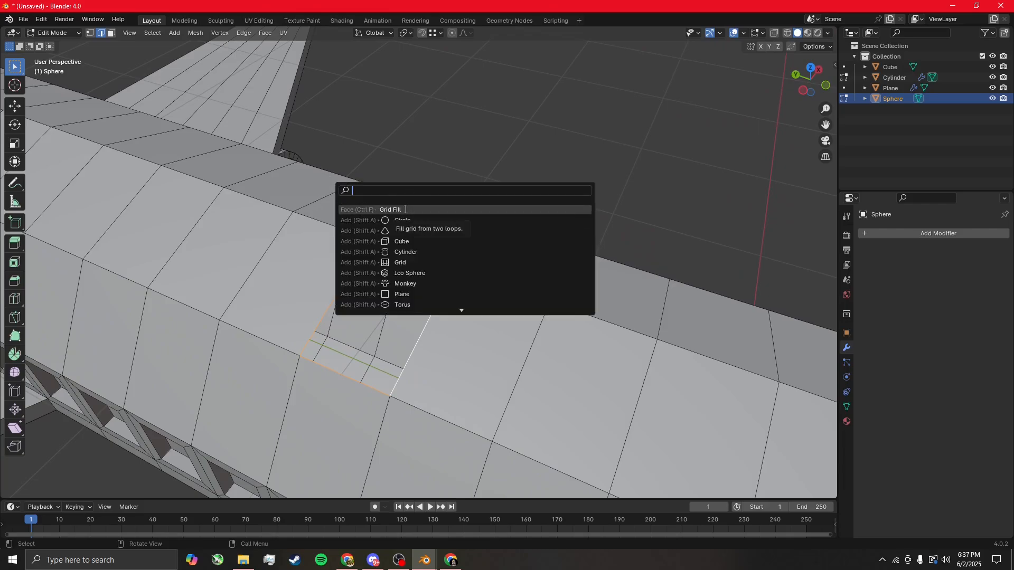
left_click(406, 209)
Examine the filled roof section and the whole airplane from several angles
middle_click_drag(403, 208, 474, 239)
scroll(474, 240, "down", 3)
scroll(537, 334, "down", 2)
middle_click_drag(538, 333, 531, 301)
middle_click_drag(444, 321, 417, 327)
middle_click_drag(417, 328, 520, 244, "shift")
middle_click_drag(520, 244, 567, 196)
middle_click_drag(567, 196, 559, 253, "shift")
middle_click_drag(456, 350, 501, 338, "shift")
middle_click_drag(304, 222, 628, 241, "shift")
middle_click_drag(466, 219, 388, 211)
scroll(441, 234, "down", 4)
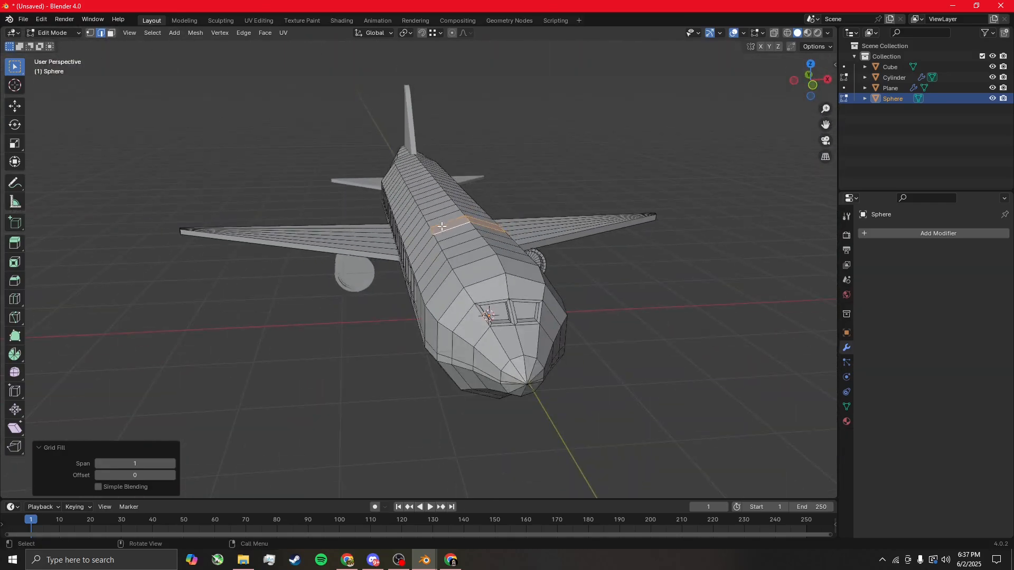
scroll(445, 230, "down", 1)
middle_click_drag(450, 247, 422, 257)
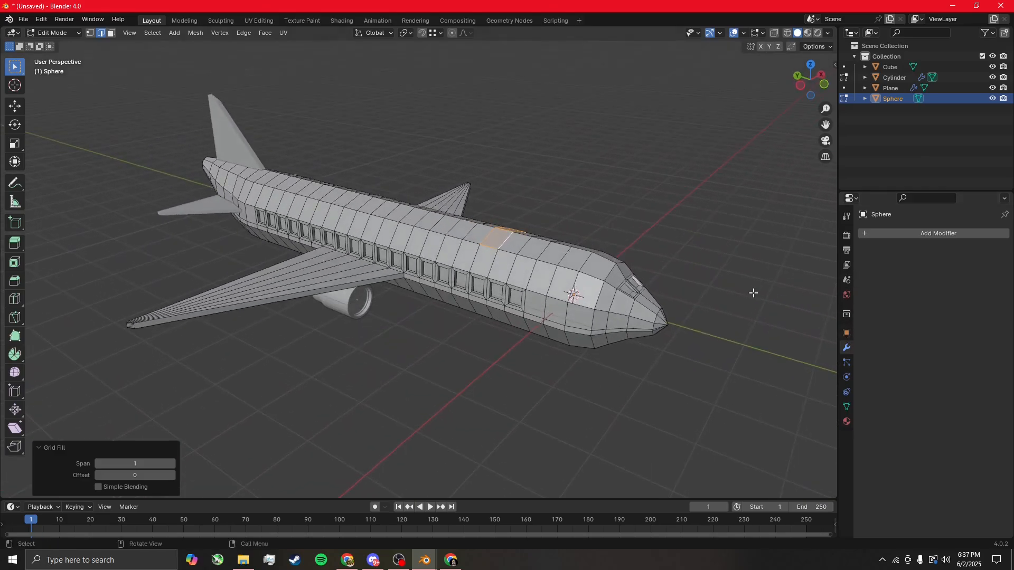
scroll(704, 332, "down", 1)
Select the entire fuselage mesh plus all the airplane's objects, and add a Bevel modifier to the Sphere object
key("alt+a")
left_click_drag(684, 416, 148, 74)
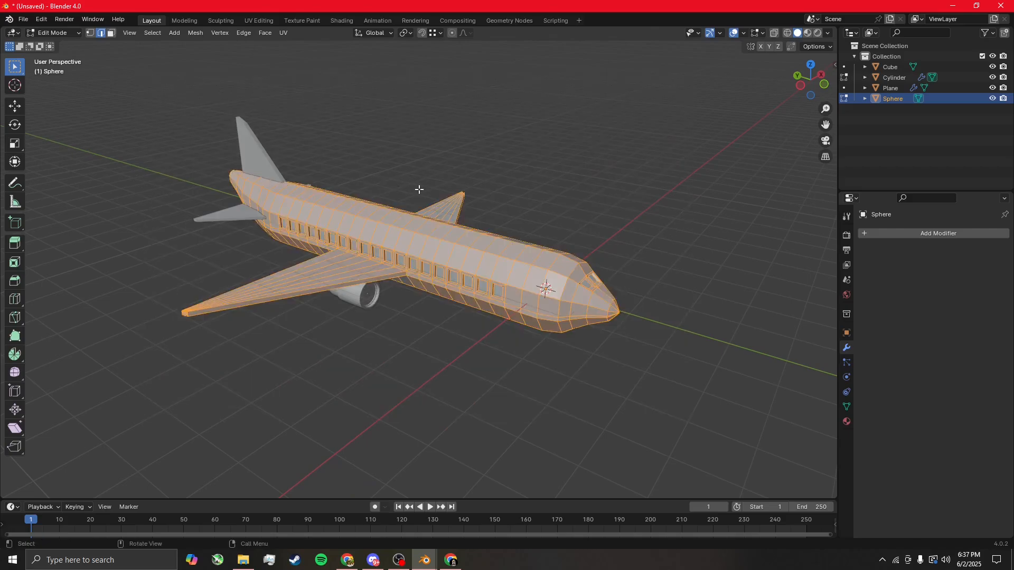
left_click(958, 66, "shift")
left_click(879, 233)
mouse_move(879, 233)
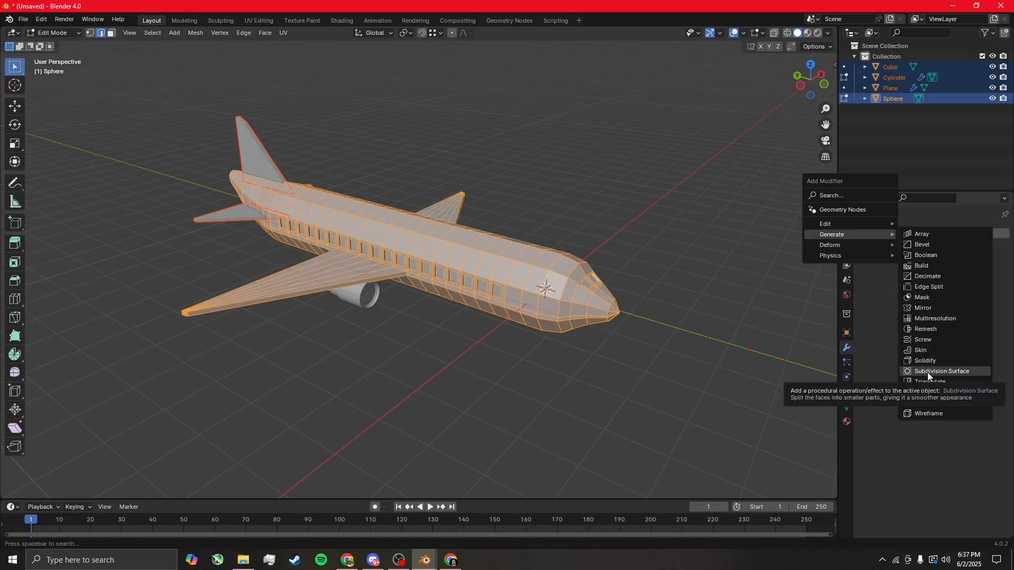
left_click(938, 246)
middle_click_drag(750, 306, 325, 185, "ctrl")
left_click(477, 372)
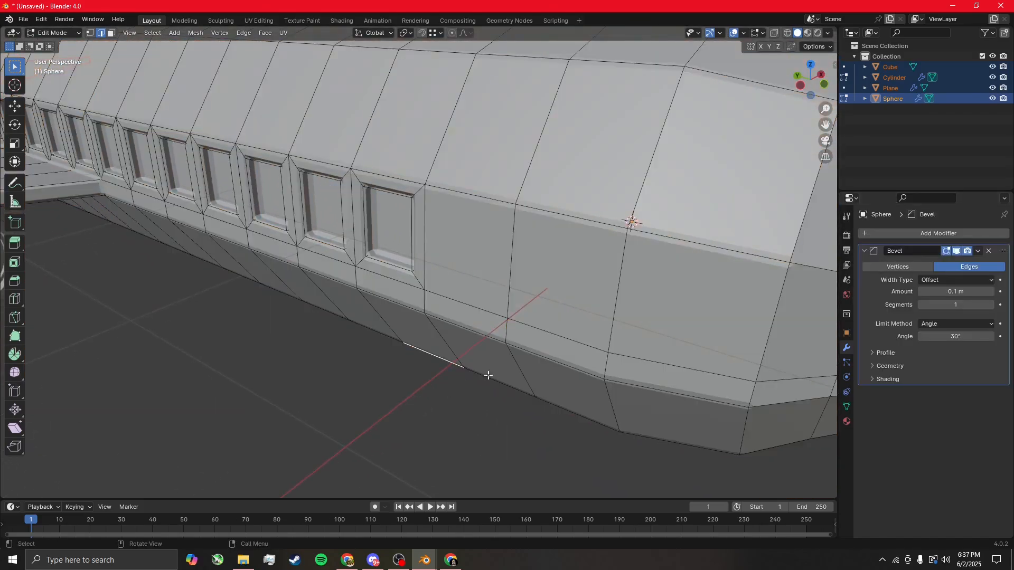
middle_click_drag(486, 375, 221, 287)
scroll(222, 287, "down", 1)
scroll(513, 296, "down", 3)
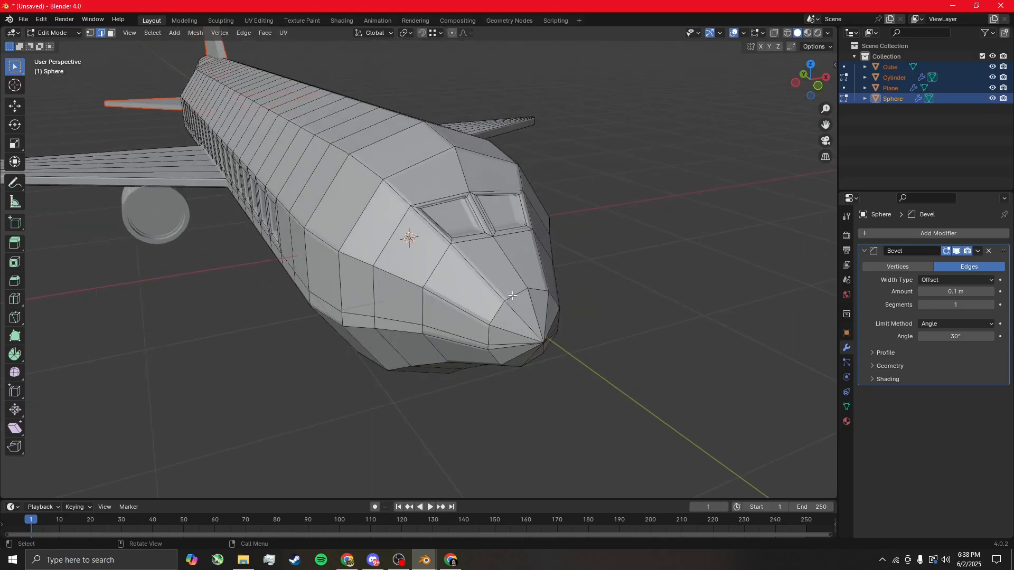
Change the Bevel modifier's width type to Percent and set the width percent to 4.86%
left_click_drag(964, 290, 964, 290)
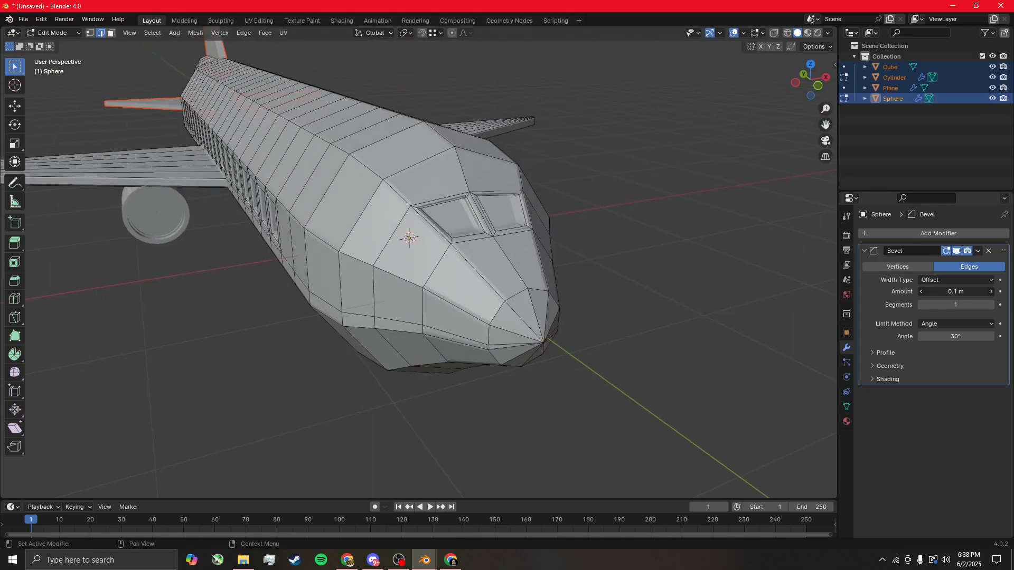
left_click(967, 282)
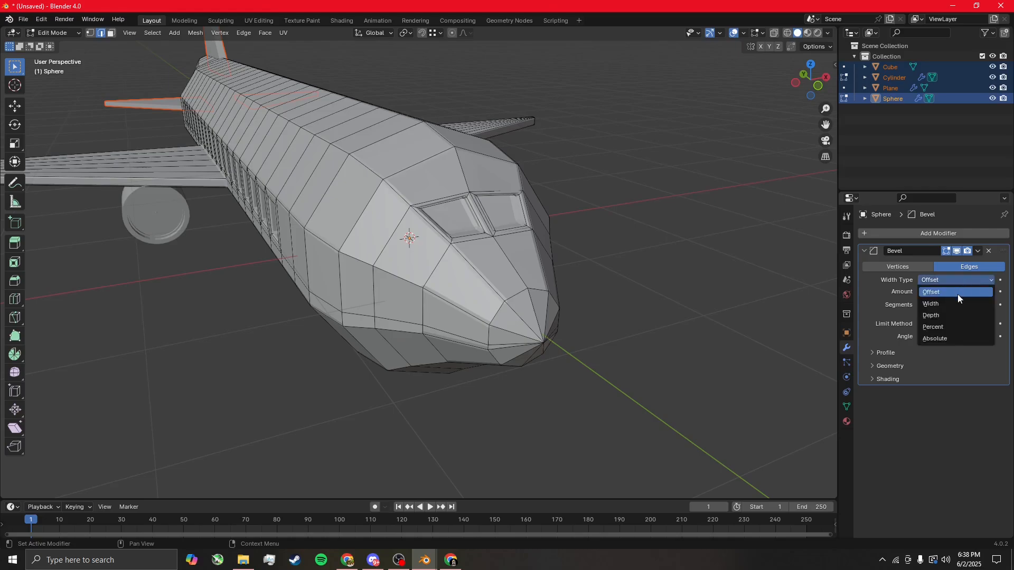
left_click(947, 327)
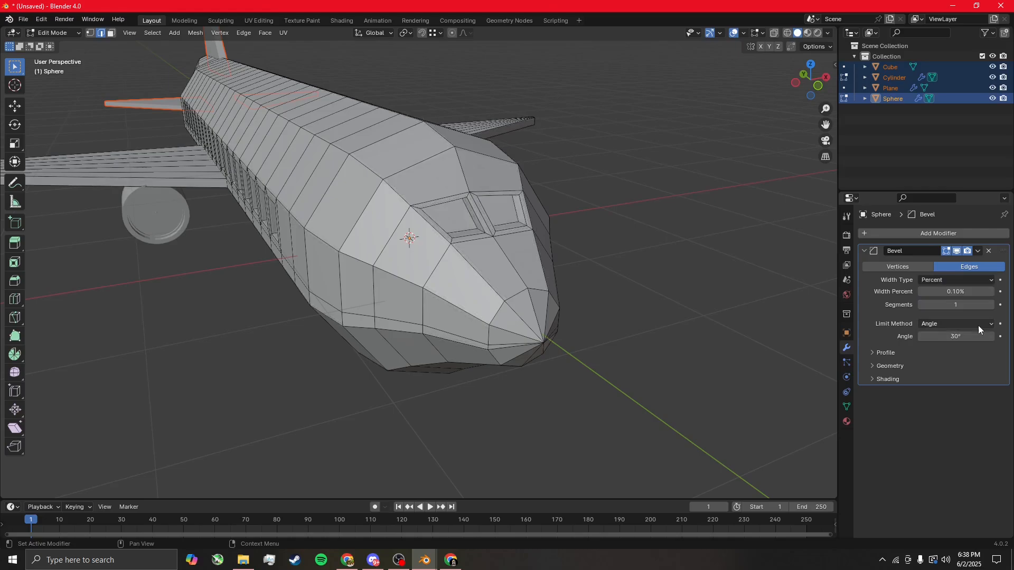
left_click_drag(964, 292, 964, 293)
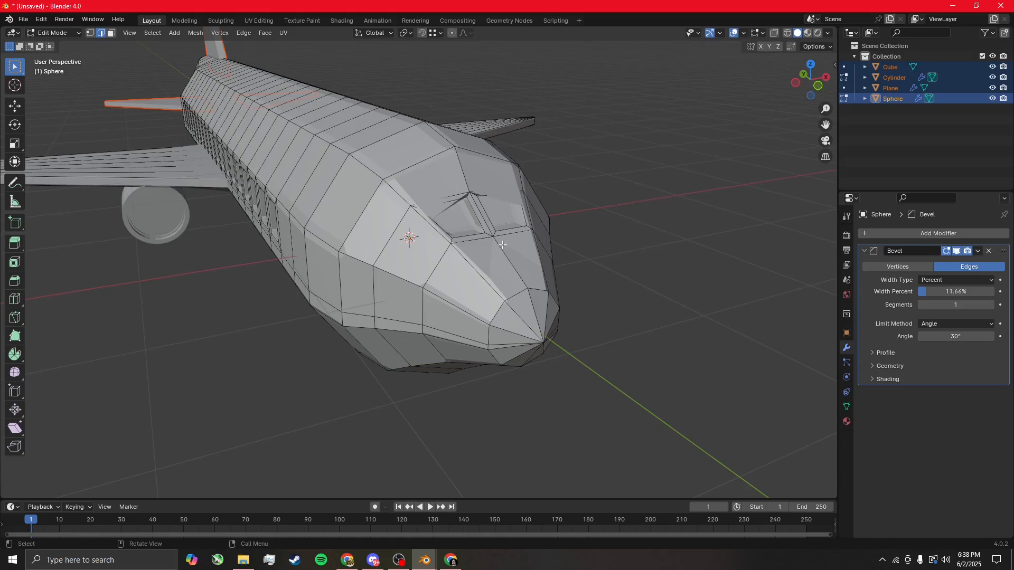
left_click_drag(956, 292, 955, 292)
Examine the bevelled edges on the passenger windows up close and along the whole fuselage
middle_click_drag(438, 289, 486, 285)
middle_click_drag(351, 298, 634, 305, "shift")
scroll(549, 372, "up", 7)
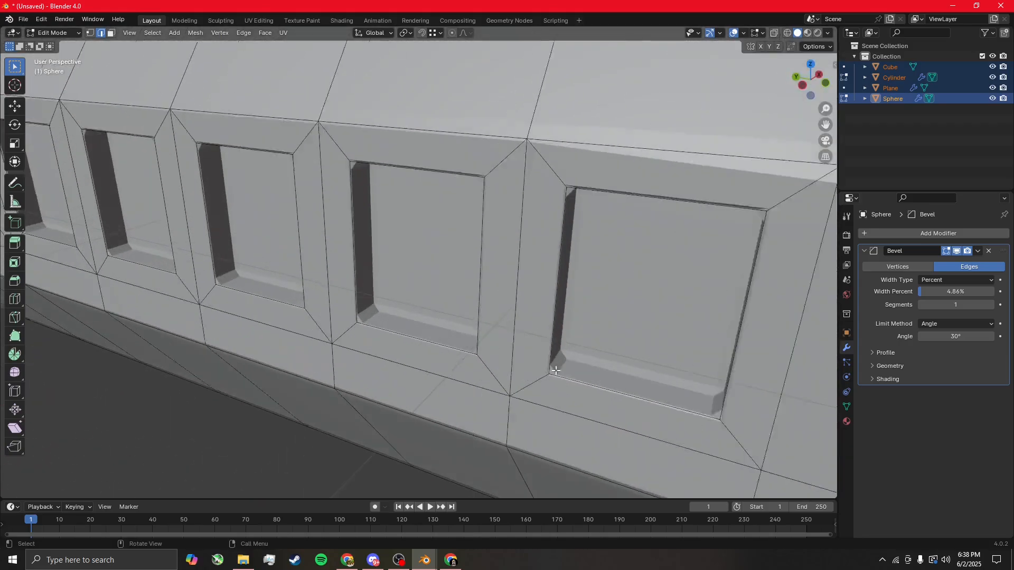
scroll(545, 371, "down", 1)
scroll(545, 371, "down", 5)
middle_click_drag(323, 317, 83, 317, "shift")
mouse_move(229, 290)
middle_mouse_down()
mouse_move(318, 273)
mouse_move(229, 284)
middle_mouse_up()
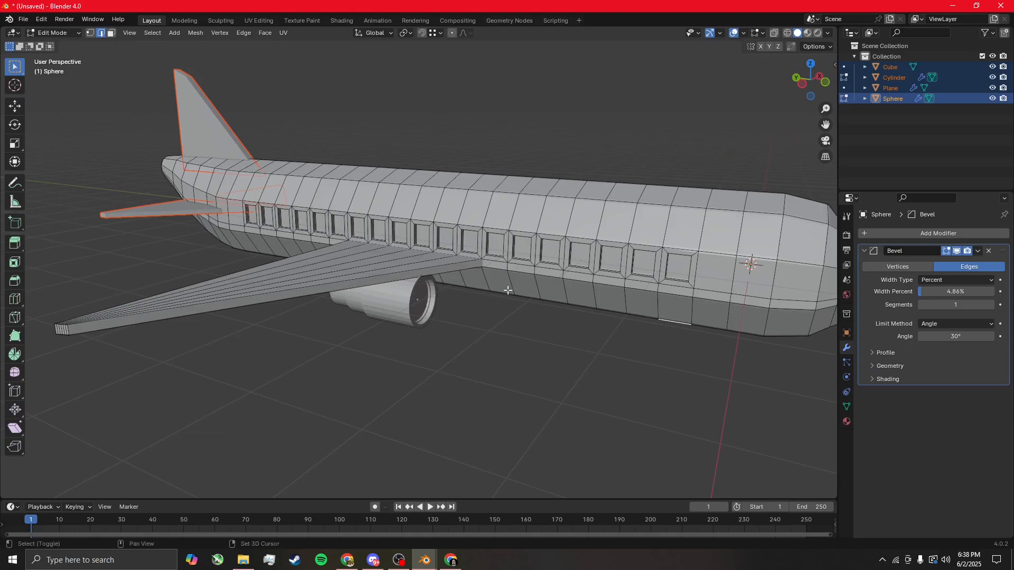
middle_click_drag(492, 289, 253, 285, "shift")
scroll(253, 285, "down", 2)
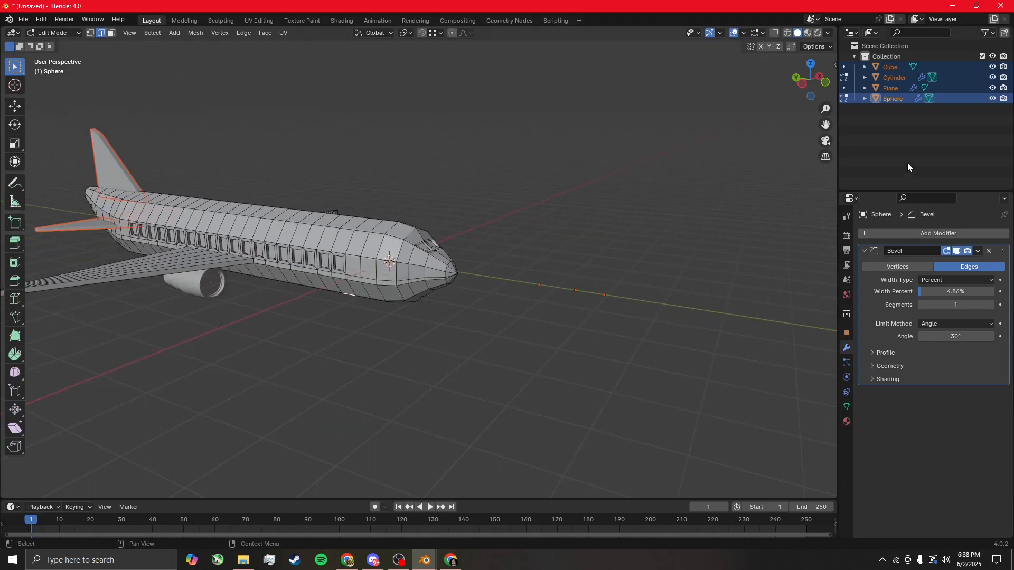
Add a Subdivision Surface modifier to the fuselage after the Bevel modifier and set its viewport levels to 4
left_click(885, 234)
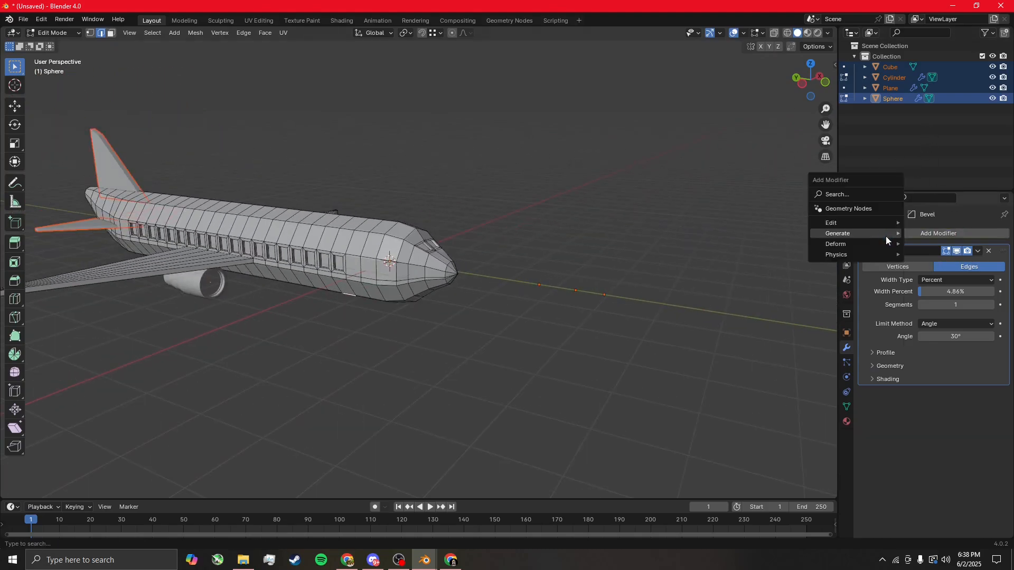
mouse_move(854, 223)
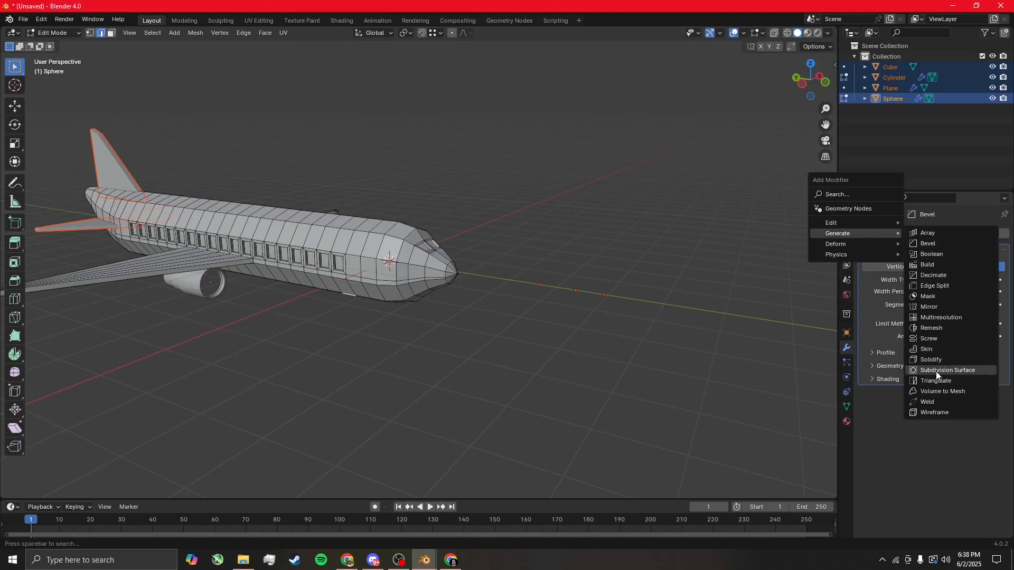
left_click(935, 372)
middle_click_drag(437, 292, 489, 306)
scroll(496, 352, "up", 6)
middle_click_drag(400, 294, 469, 294)
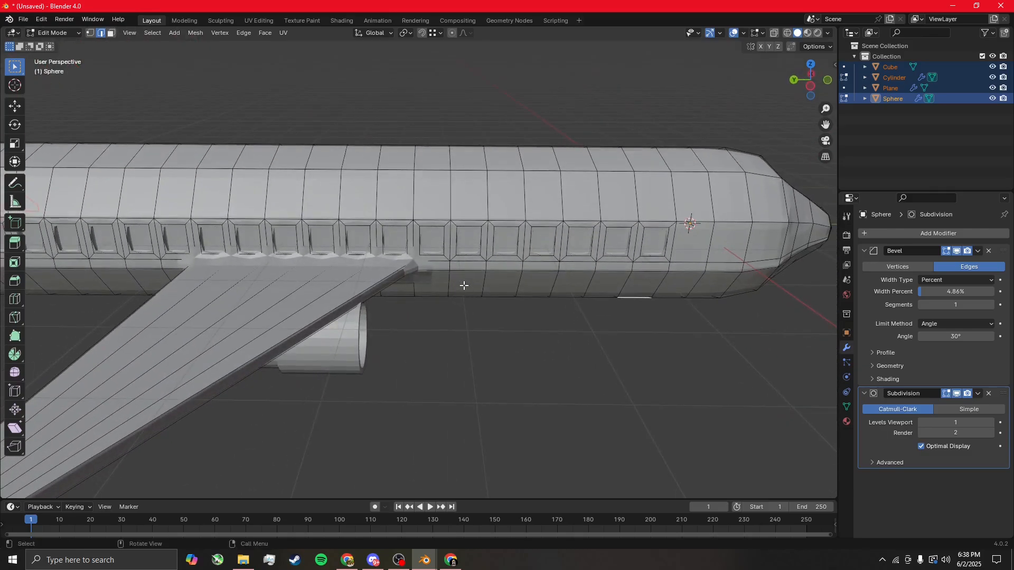
mouse_move(480, 272)
middle_mouse_down()
mouse_move(466, 169)
mouse_move(455, 201)
mouse_move(496, 280)
middle_mouse_up()
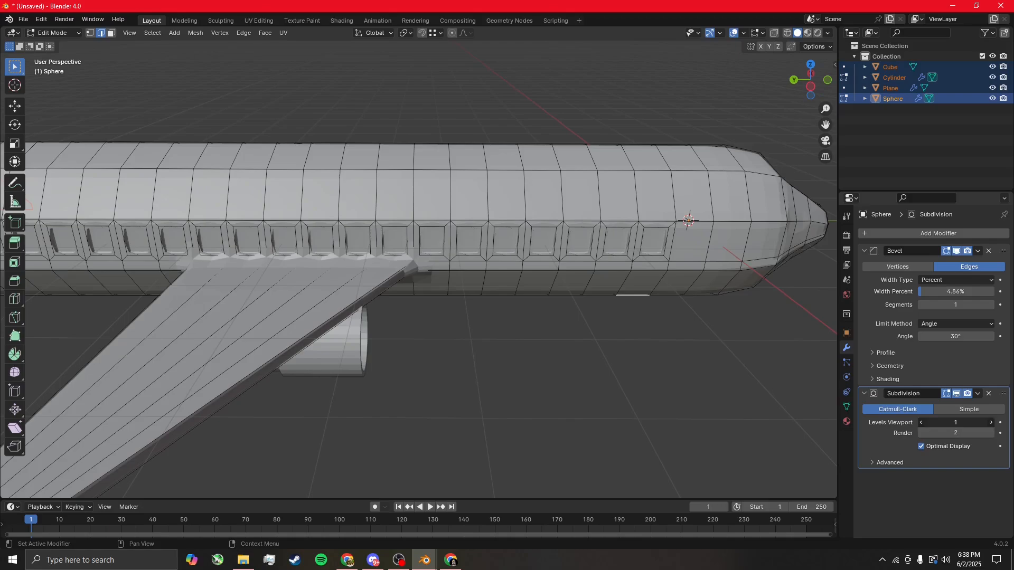
left_click(990, 422)
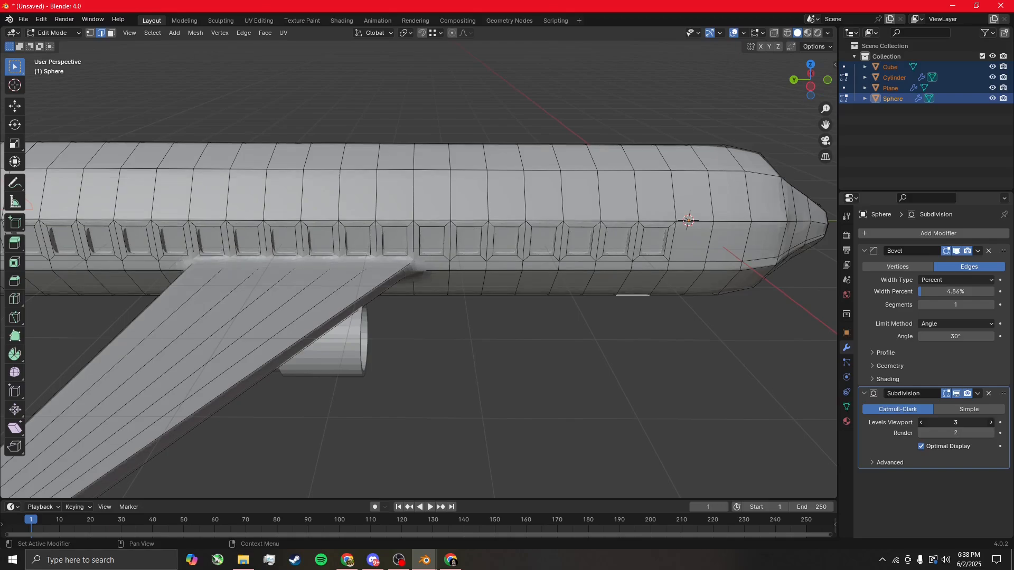
left_click(990, 422)
Examine the subdivided airplane from several angles, including the windows, wings, tail and nose
middle_click_drag(533, 293, 498, 335)
middle_click_drag(355, 327, 515, 288)
scroll(398, 373, "up", 4)
scroll(516, 288, "down", 4)
middle_click_drag(665, 296, 538, 302)
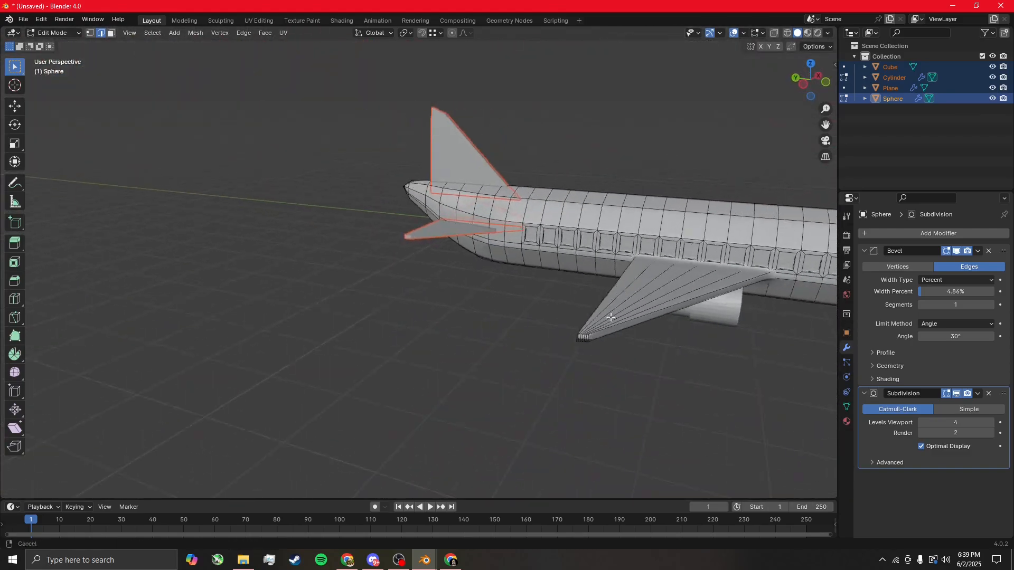
middle_click_drag(739, 301, 533, 302, "shift")
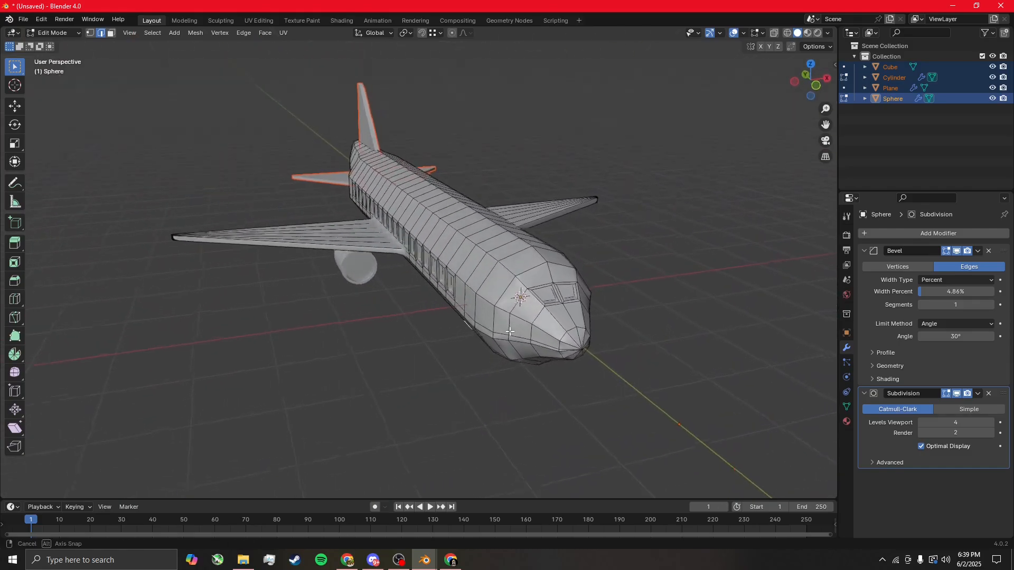
scroll(513, 330, "up", 2)
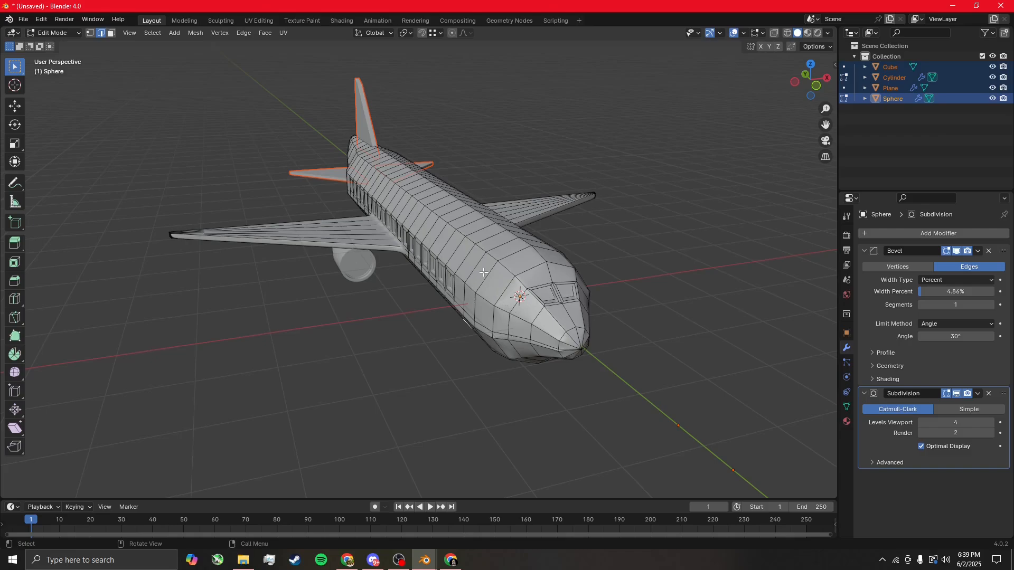